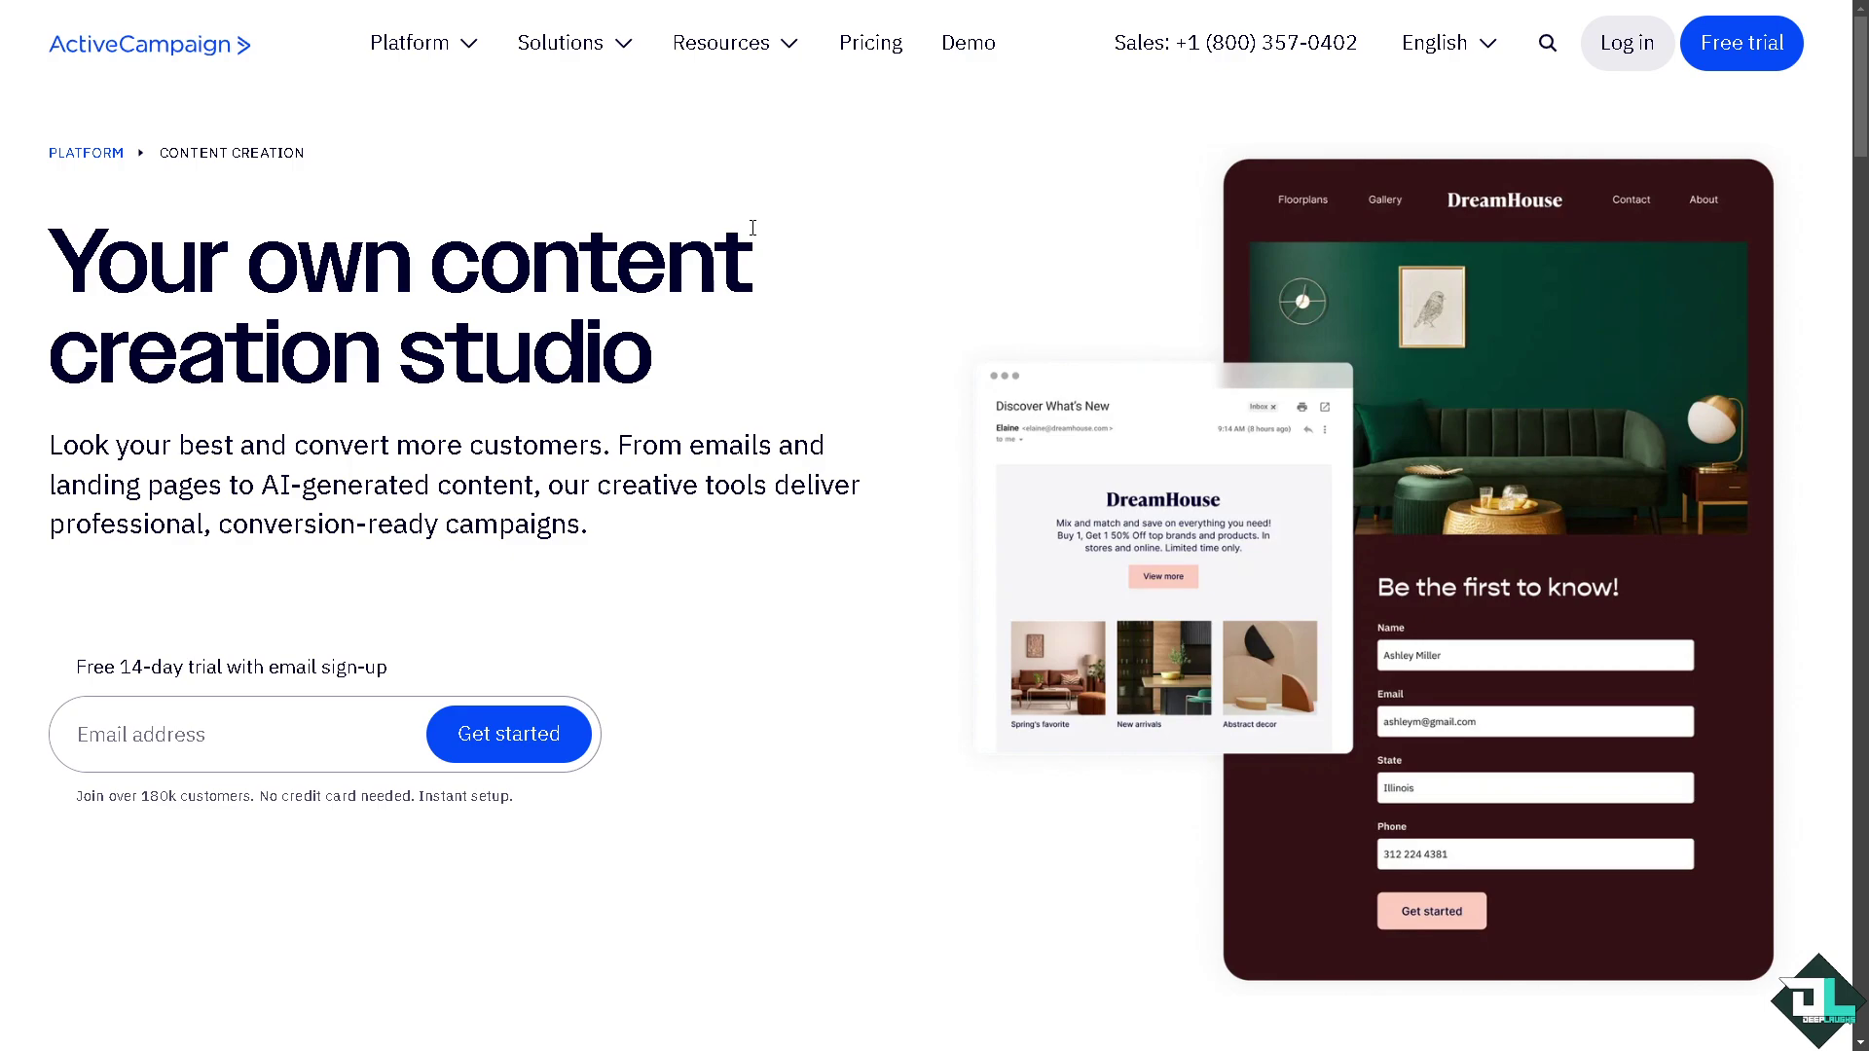
Open the advanced account settings and start configuring the sending domain
left_click(1727, 51)
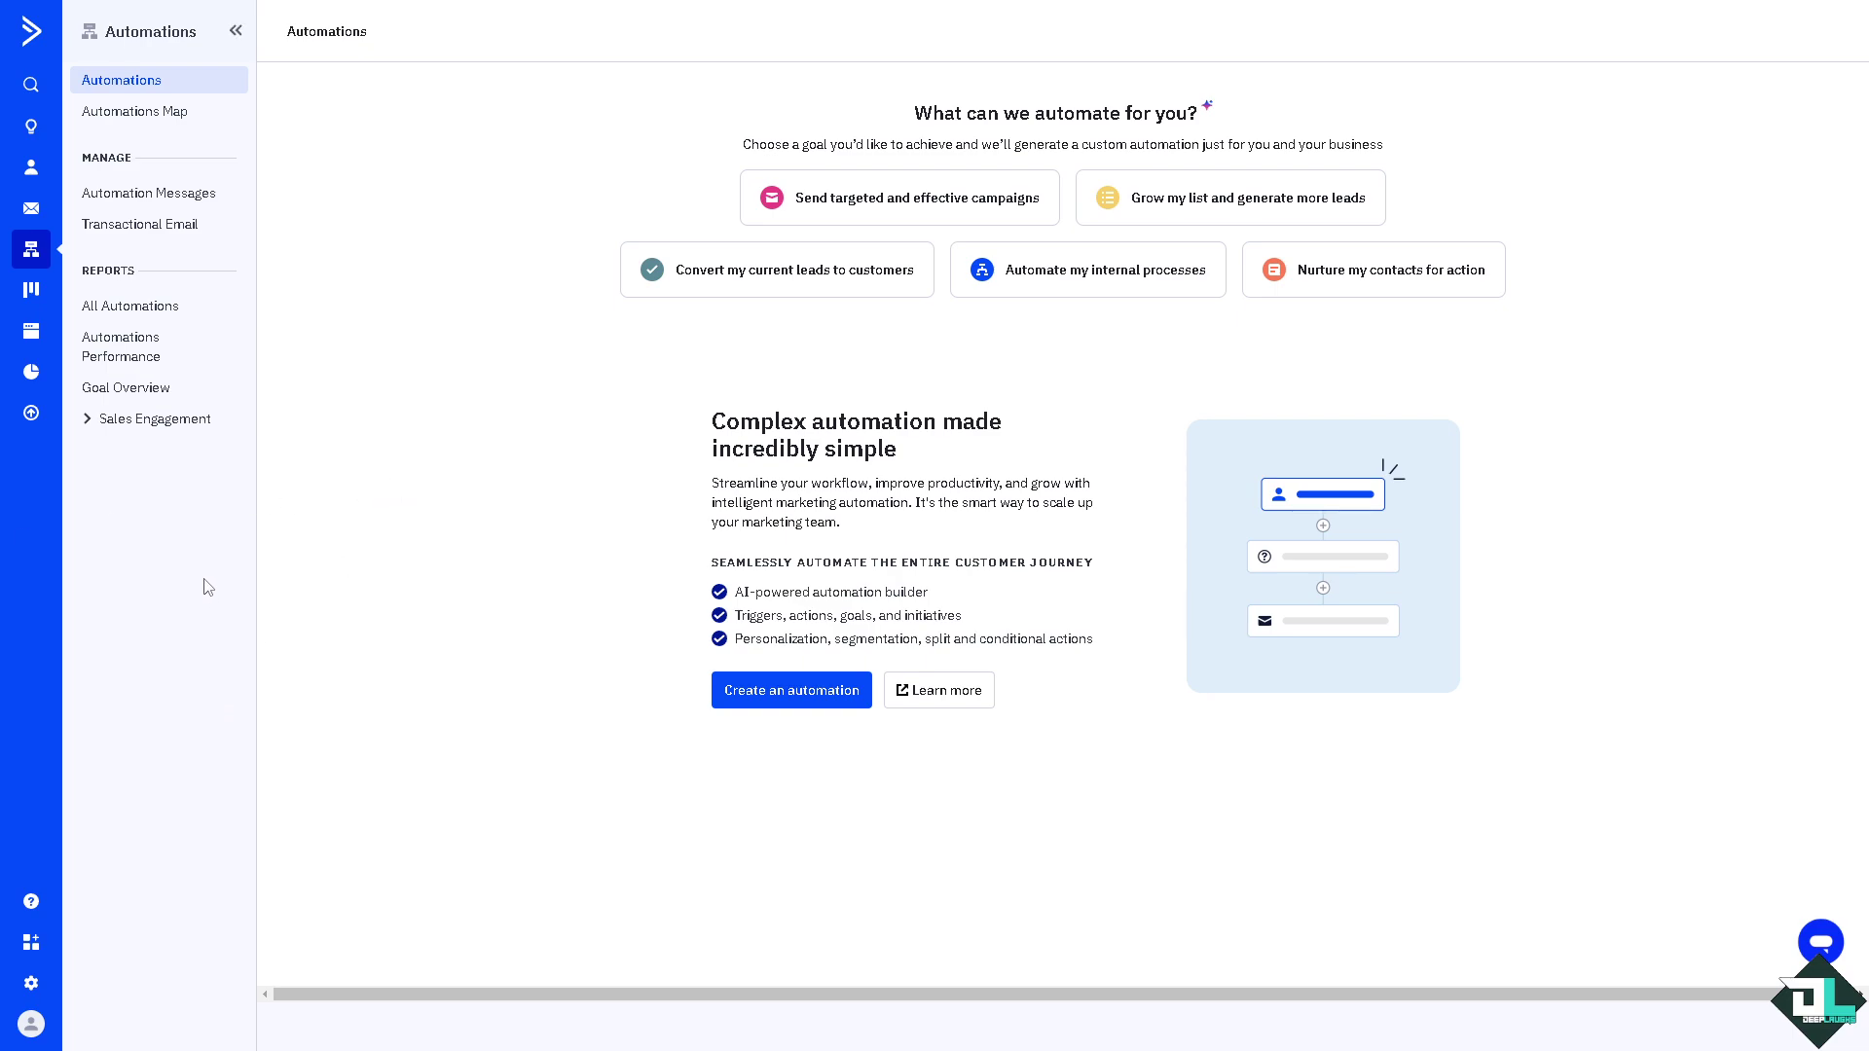
left_click(31, 983)
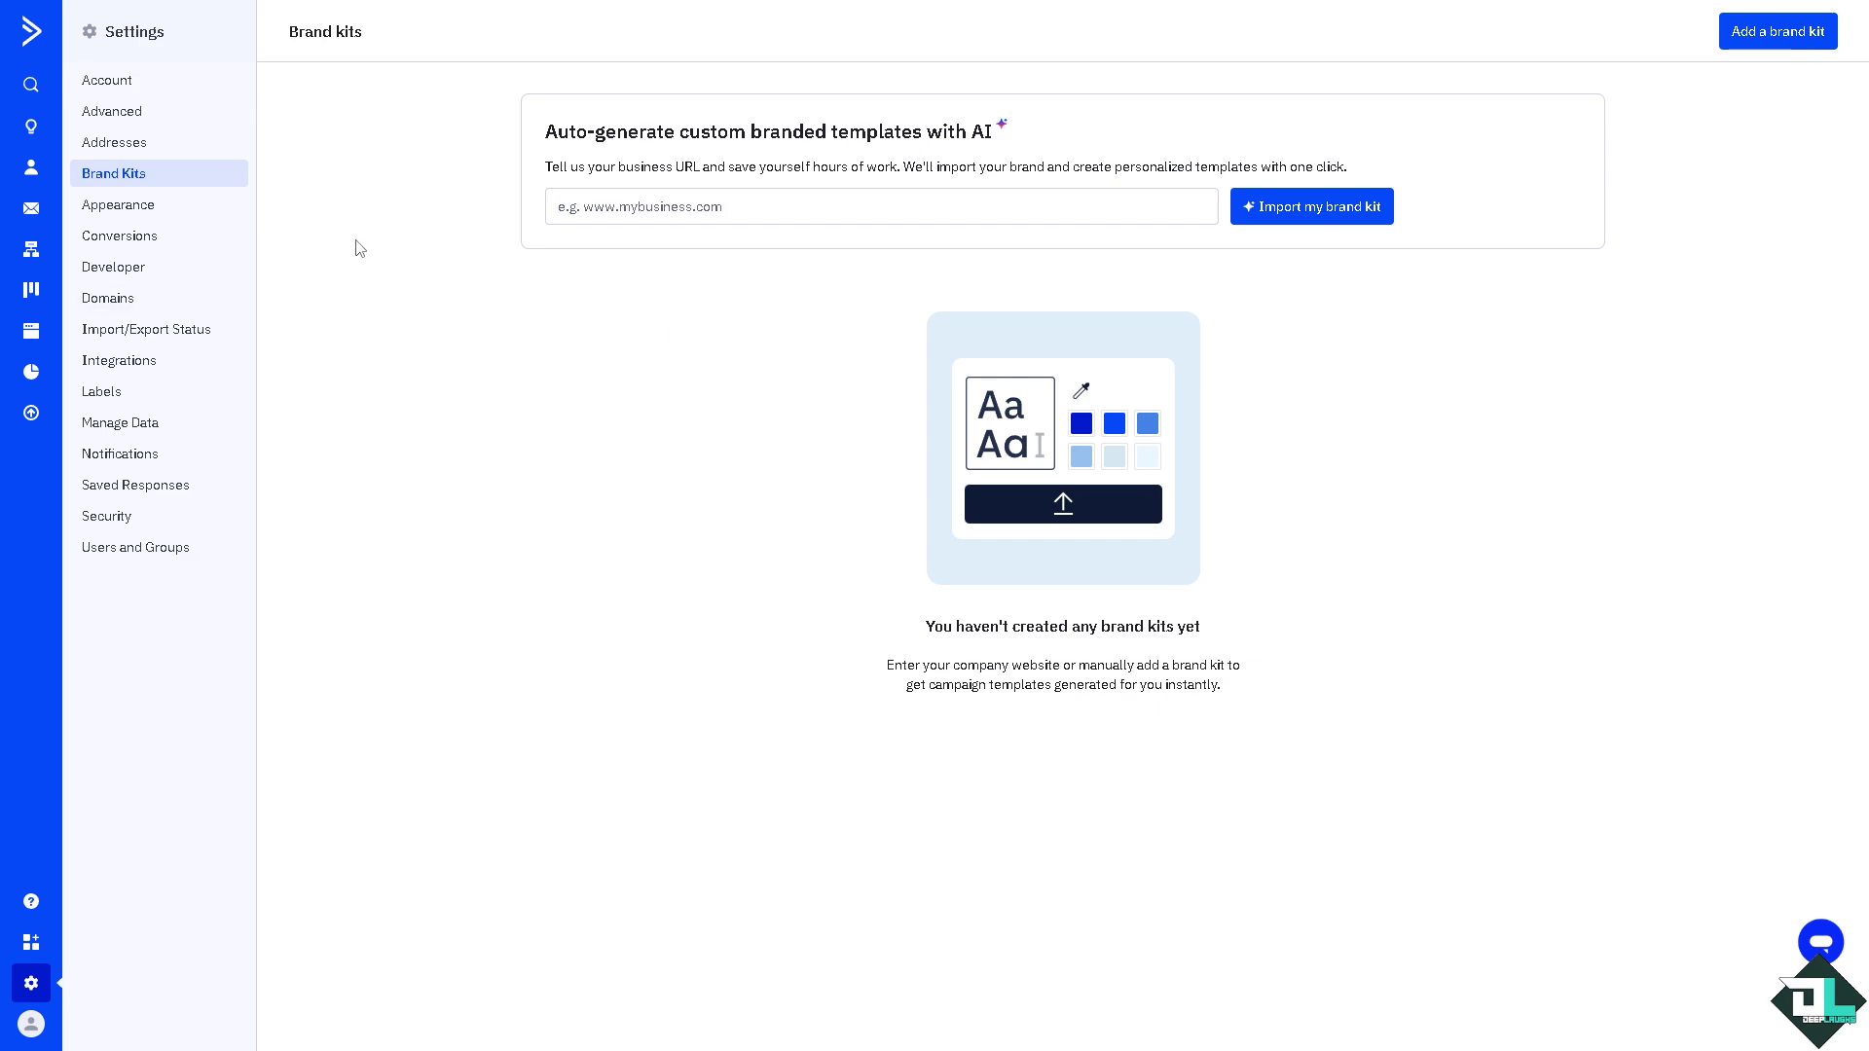
left_click(117, 114)
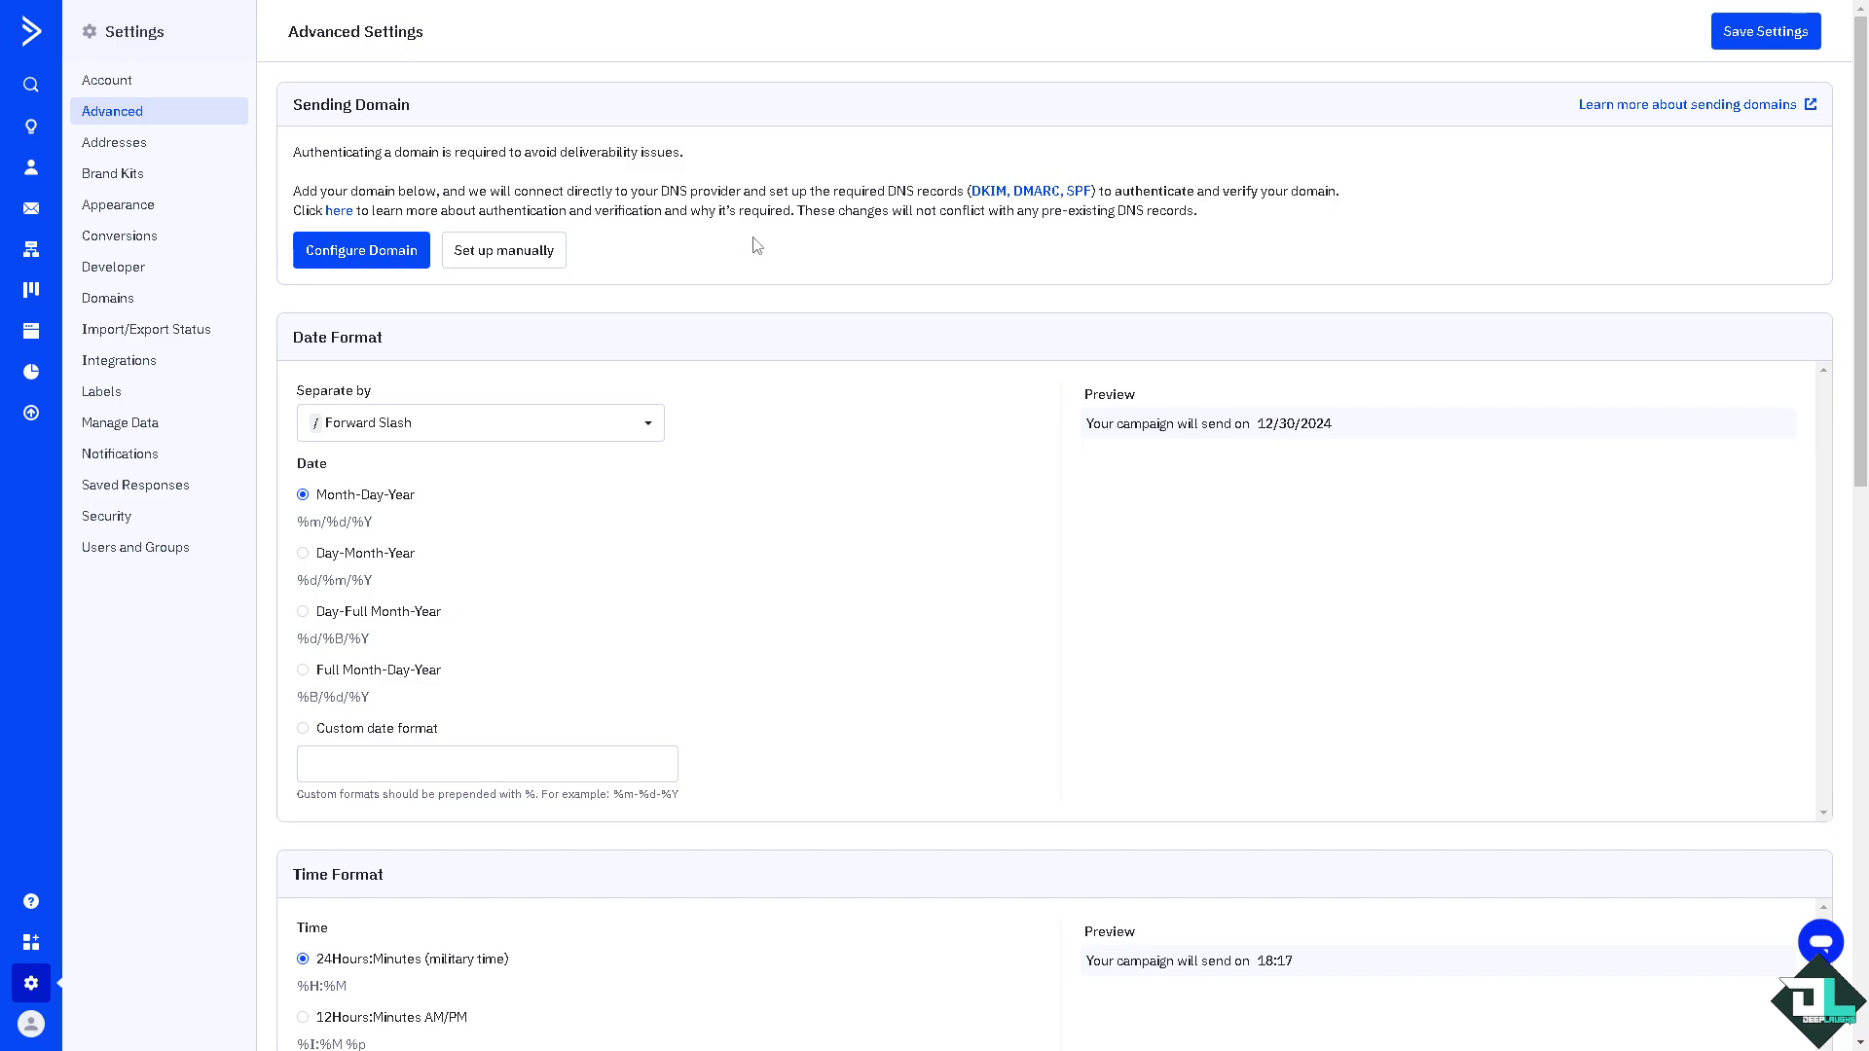
left_click(380, 263)
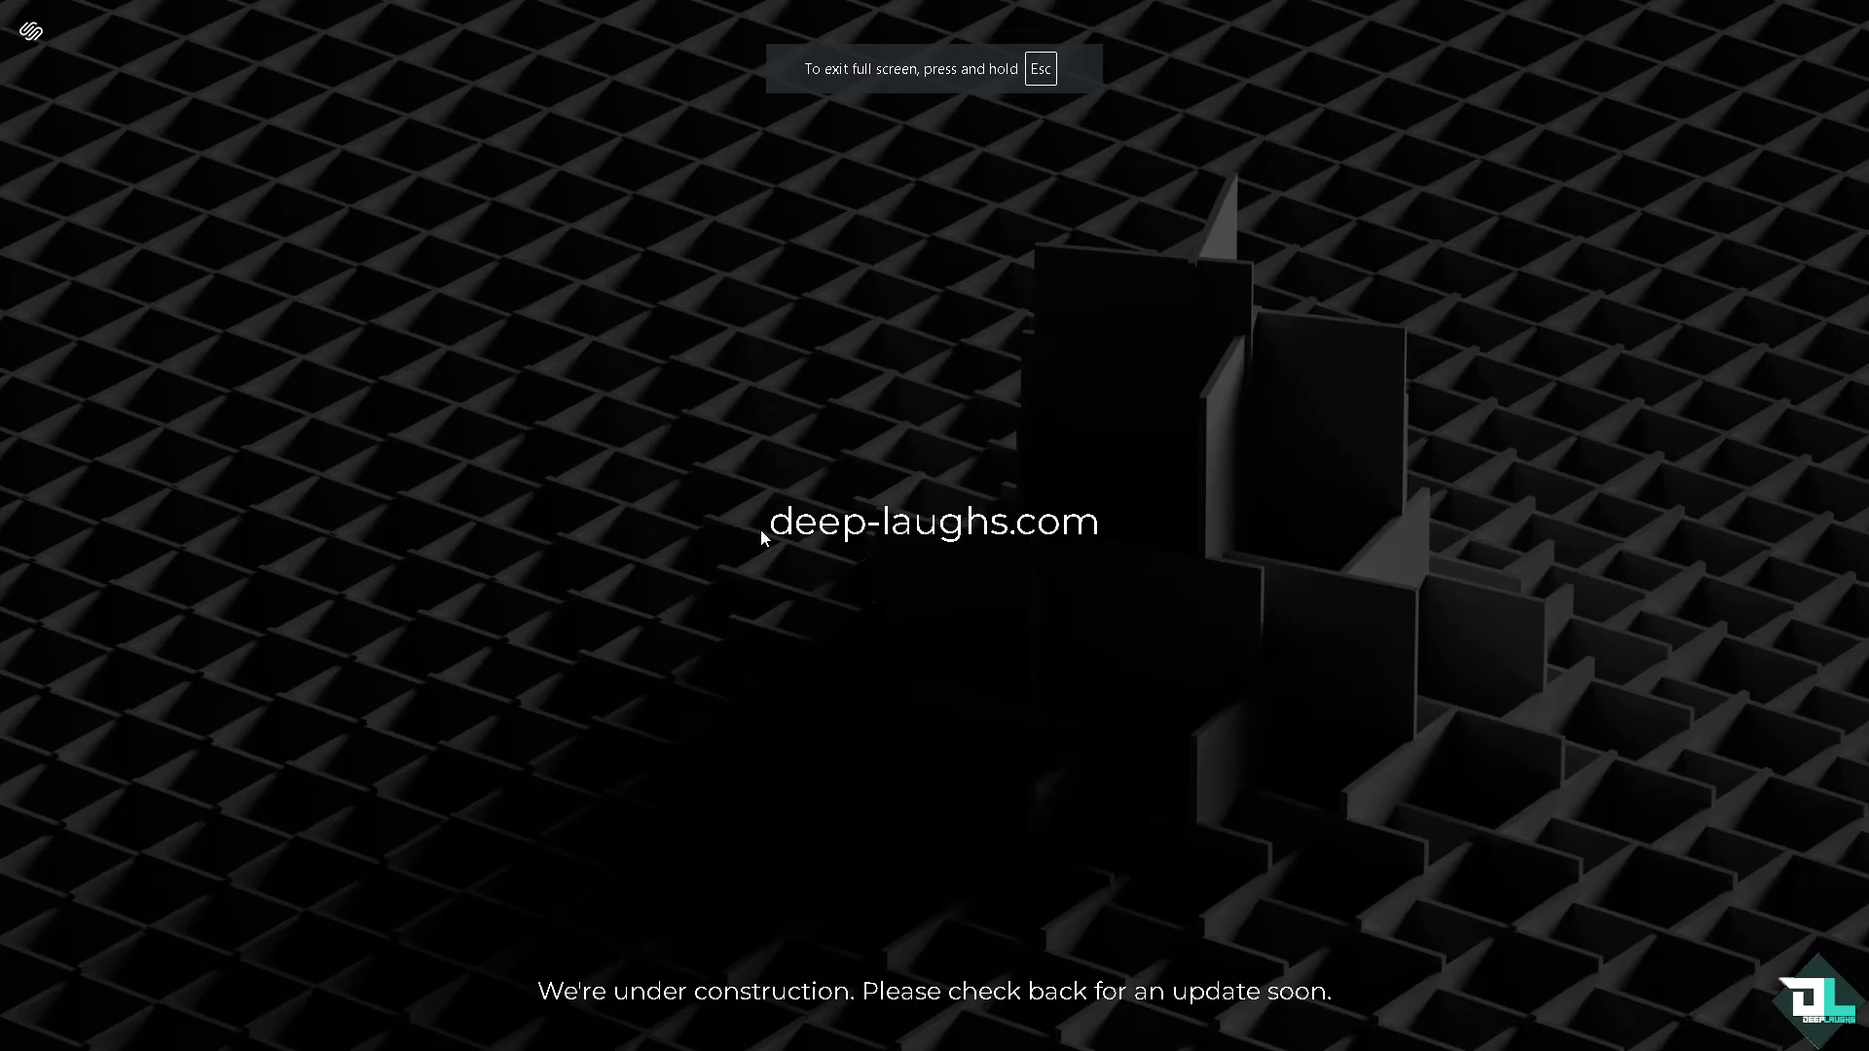
Copy deep-laughs.com from the website's page and submit it as the sending domain in ActiveCampaign
left_click_drag(745, 526, 1133, 526)
key("ctrl+c")
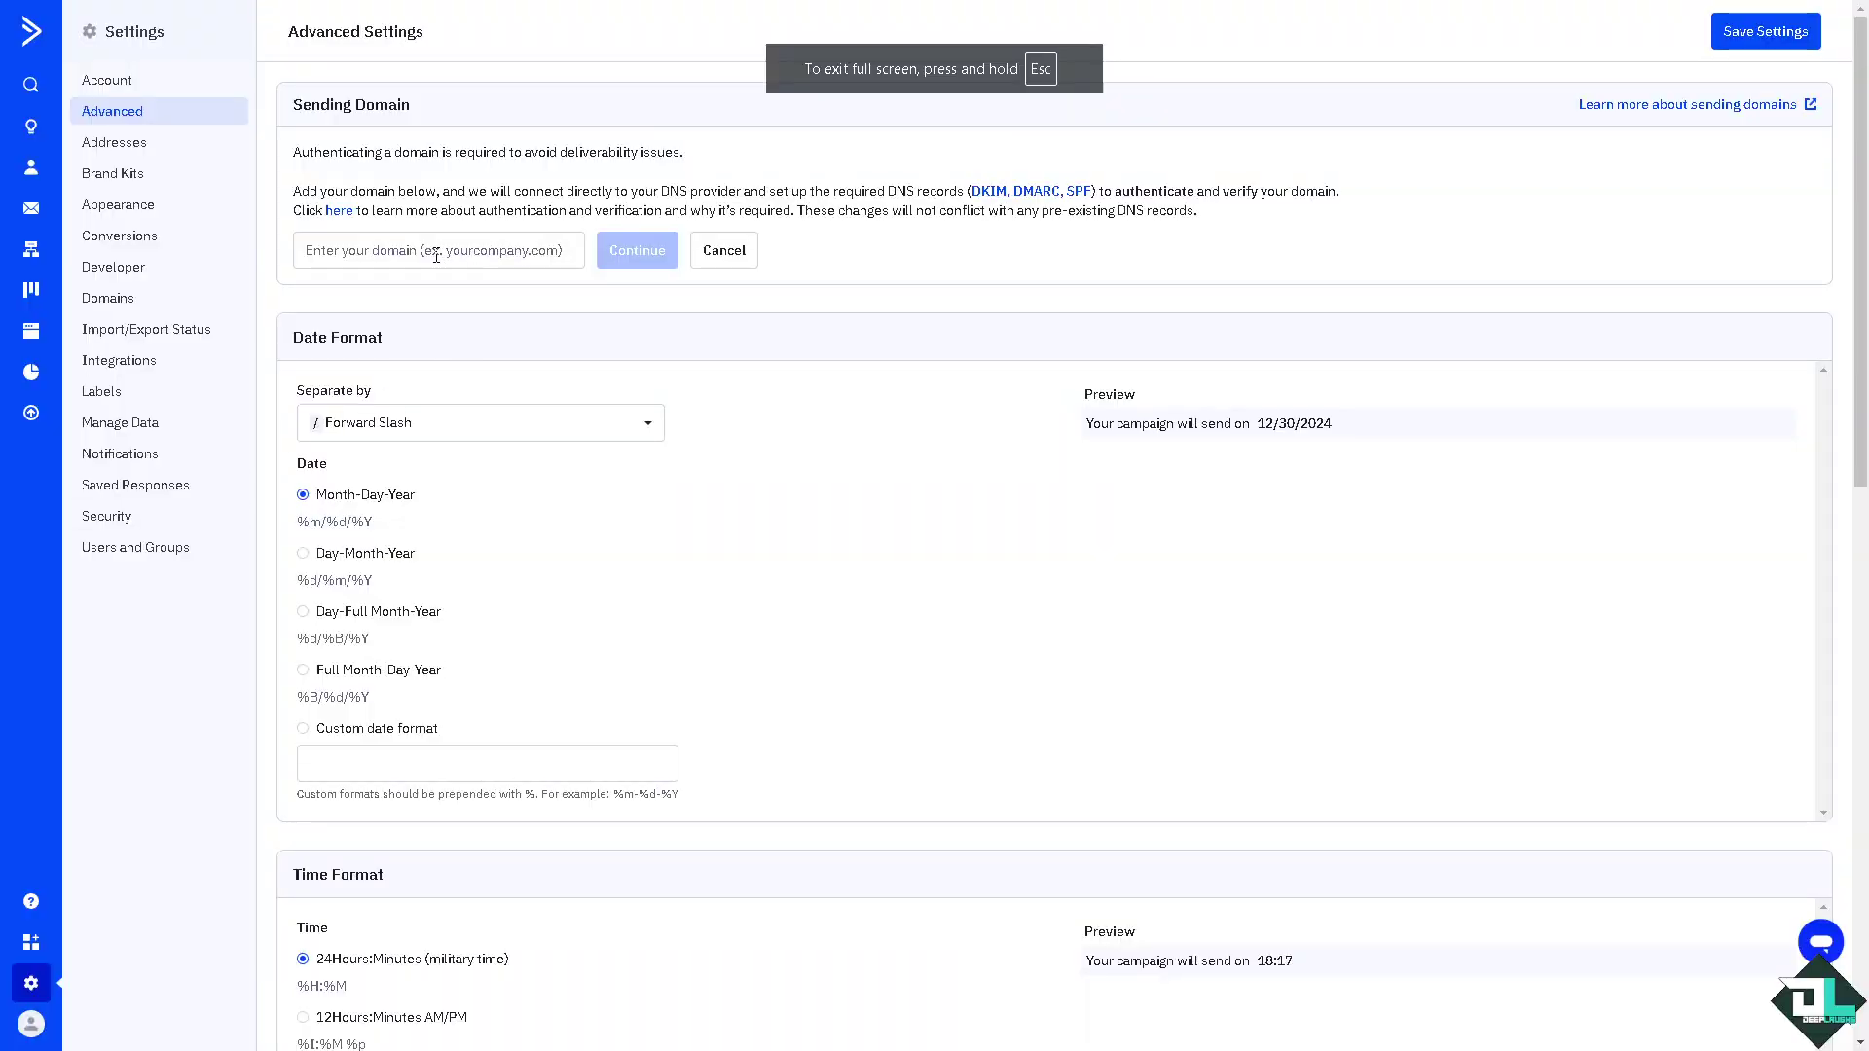
left_click(379, 252)
key("ctrl+v")
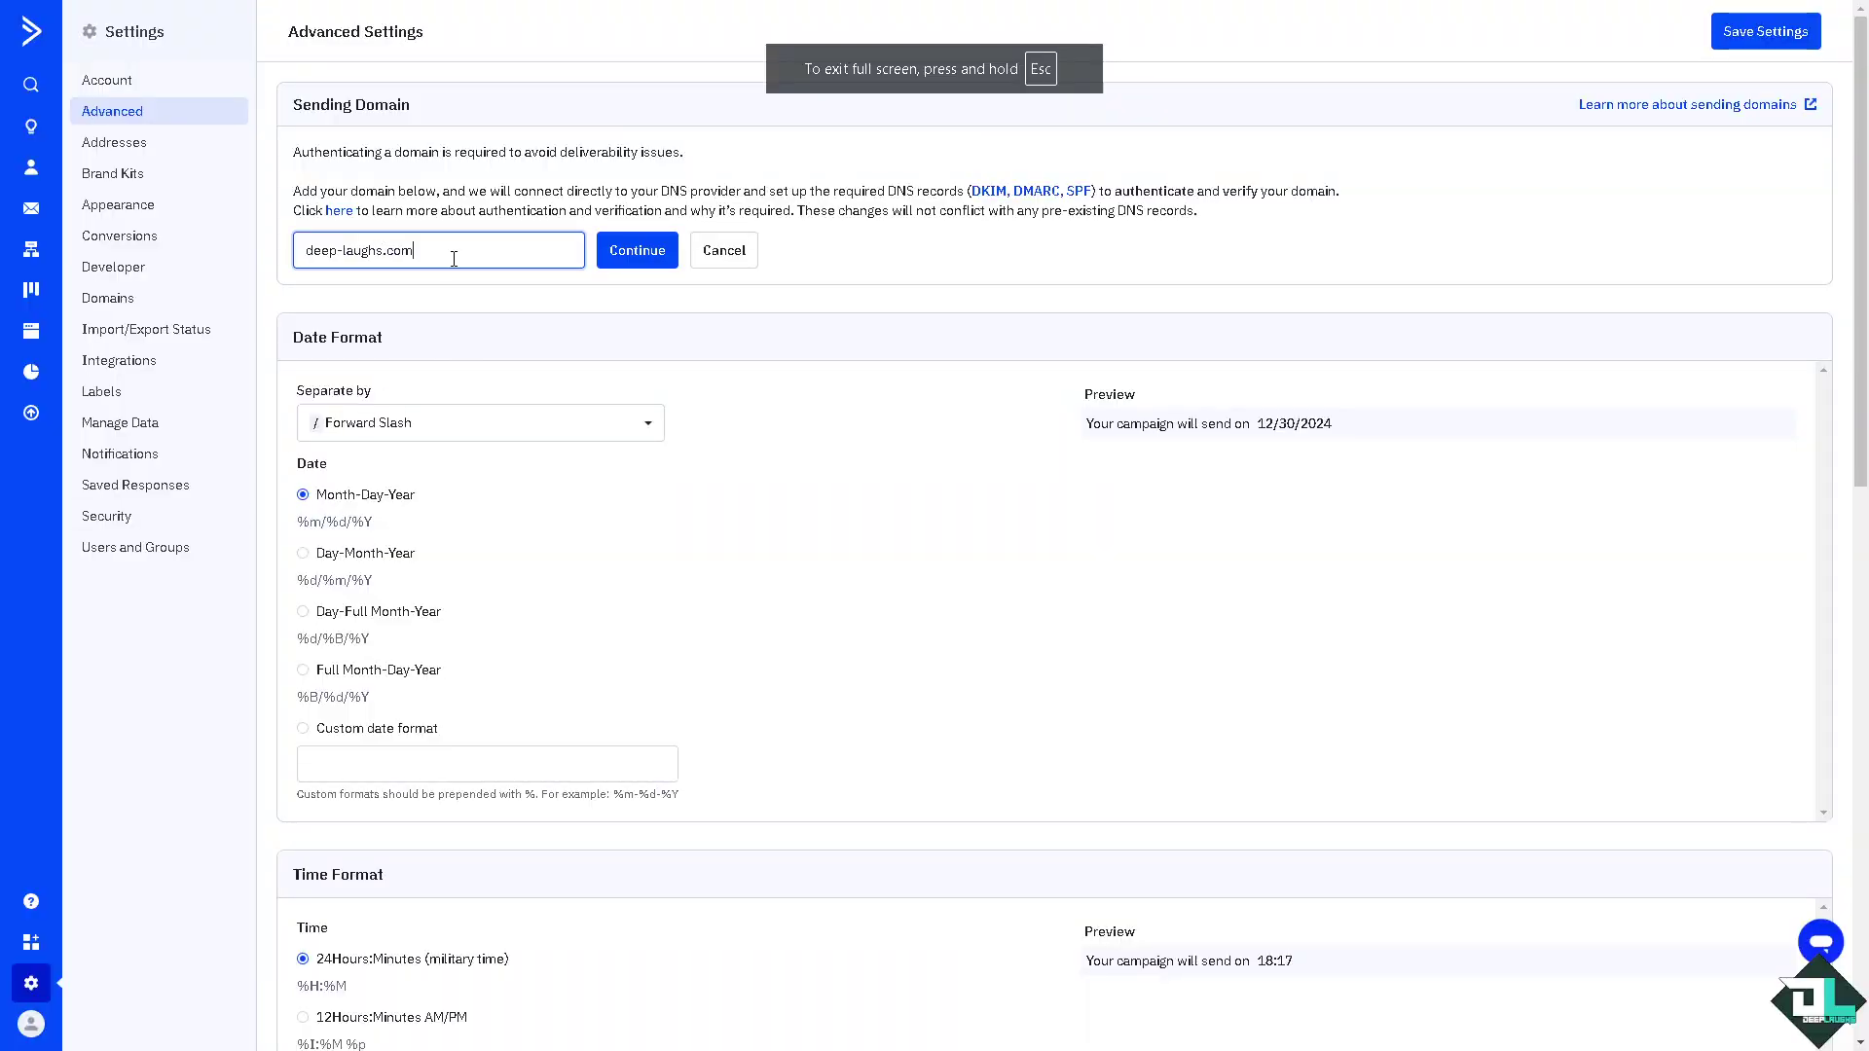
left_click(634, 255)
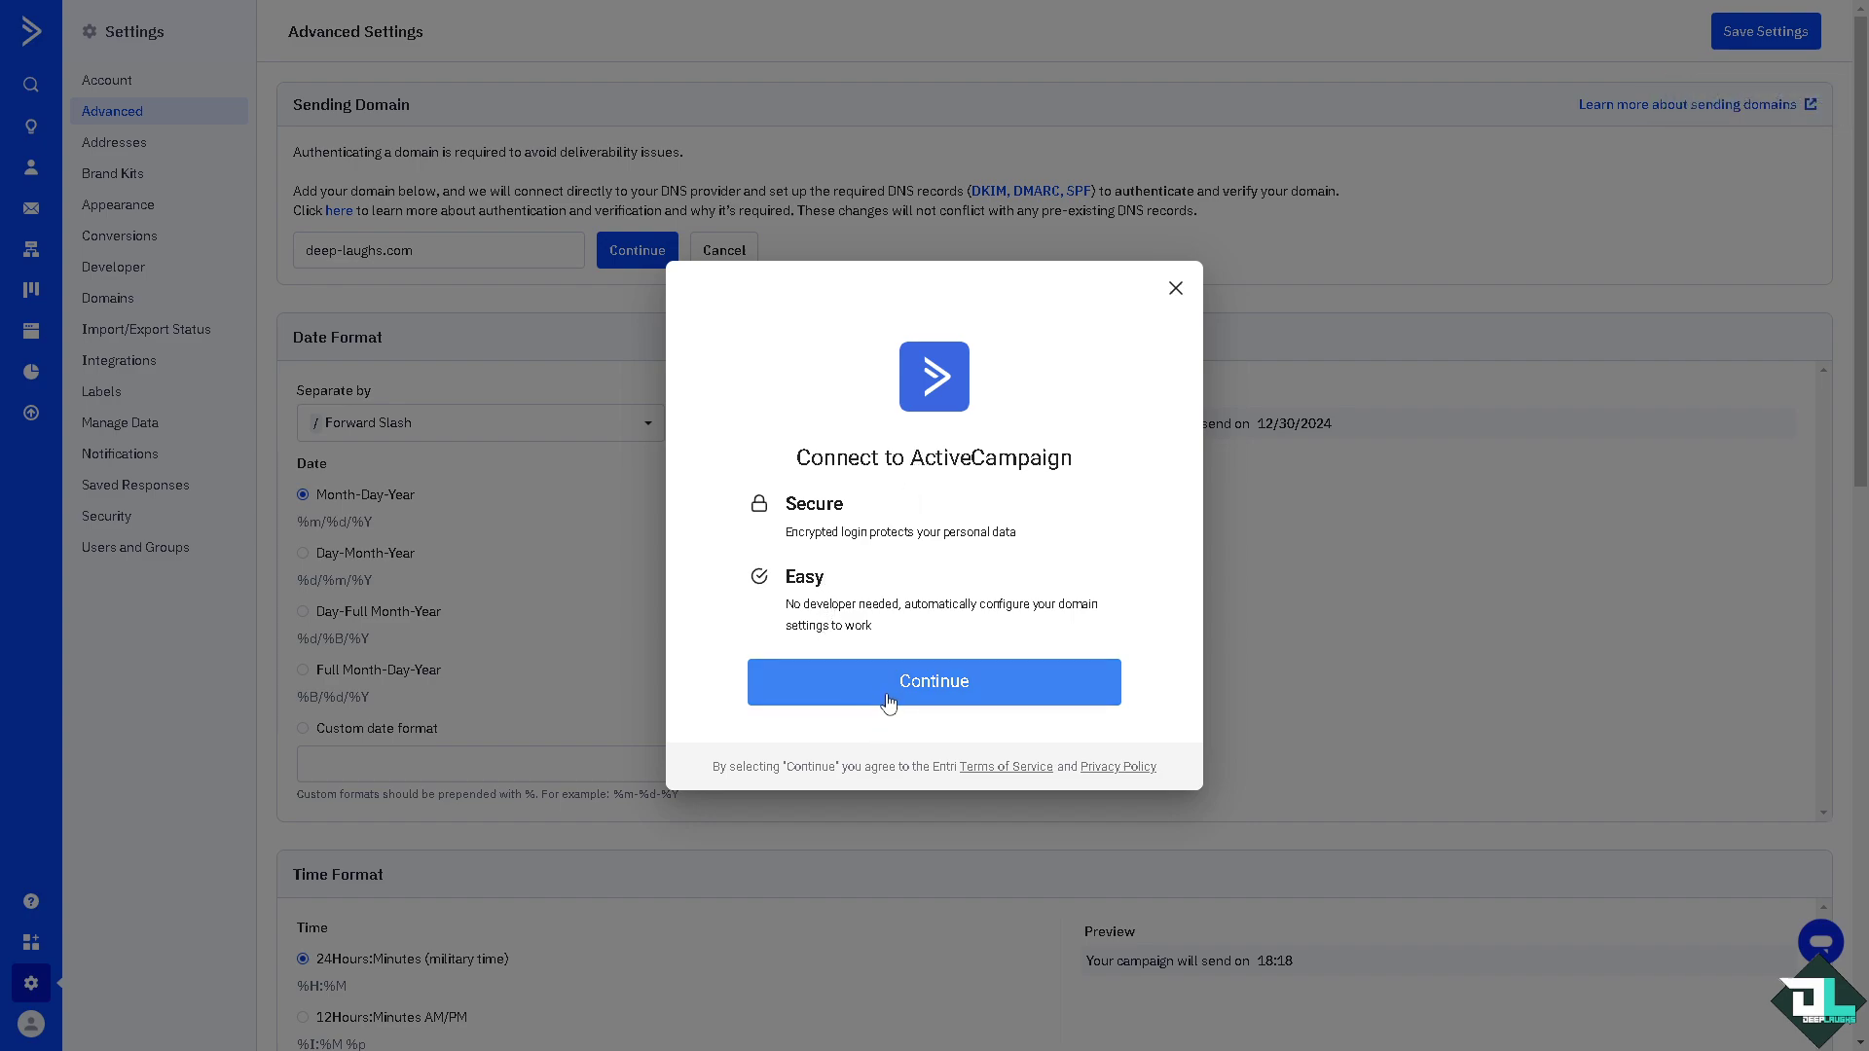
Continue the domain connection to the Squarespace login and show the added DNS records
left_click(926, 689)
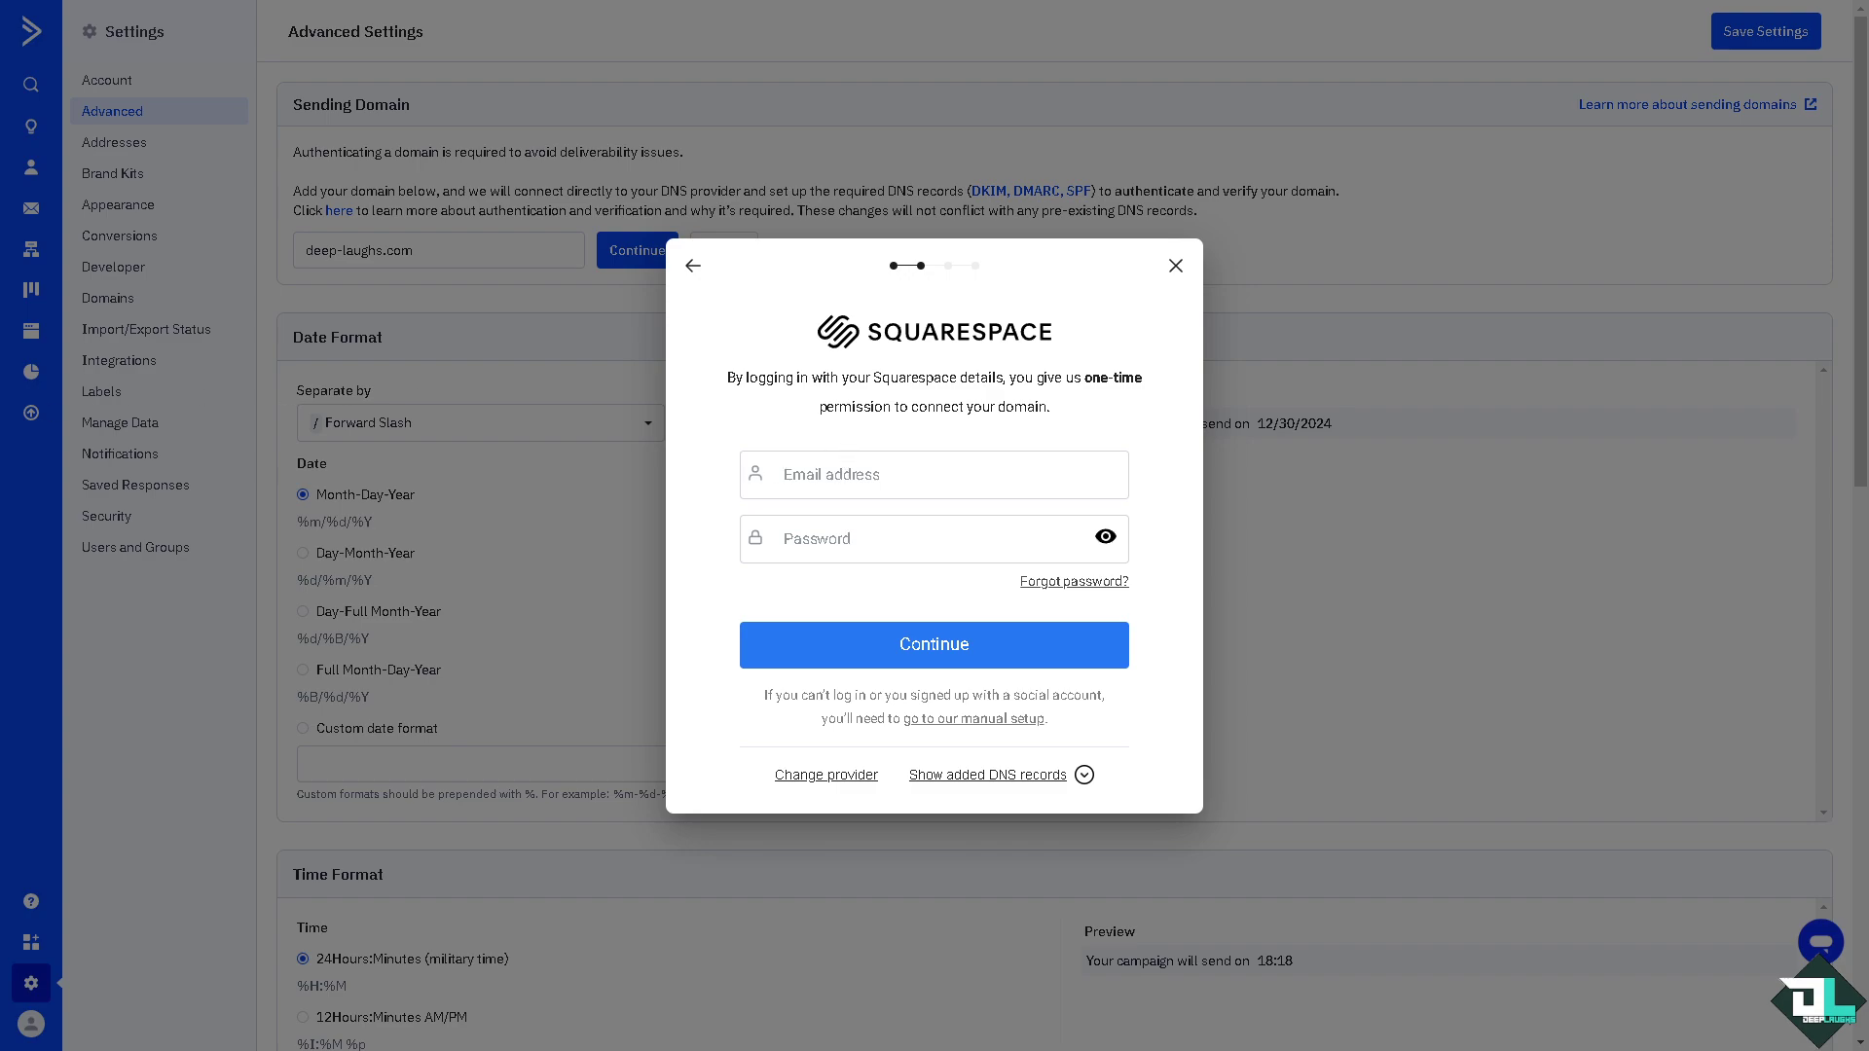
left_click(1003, 634)
left_click(1086, 778)
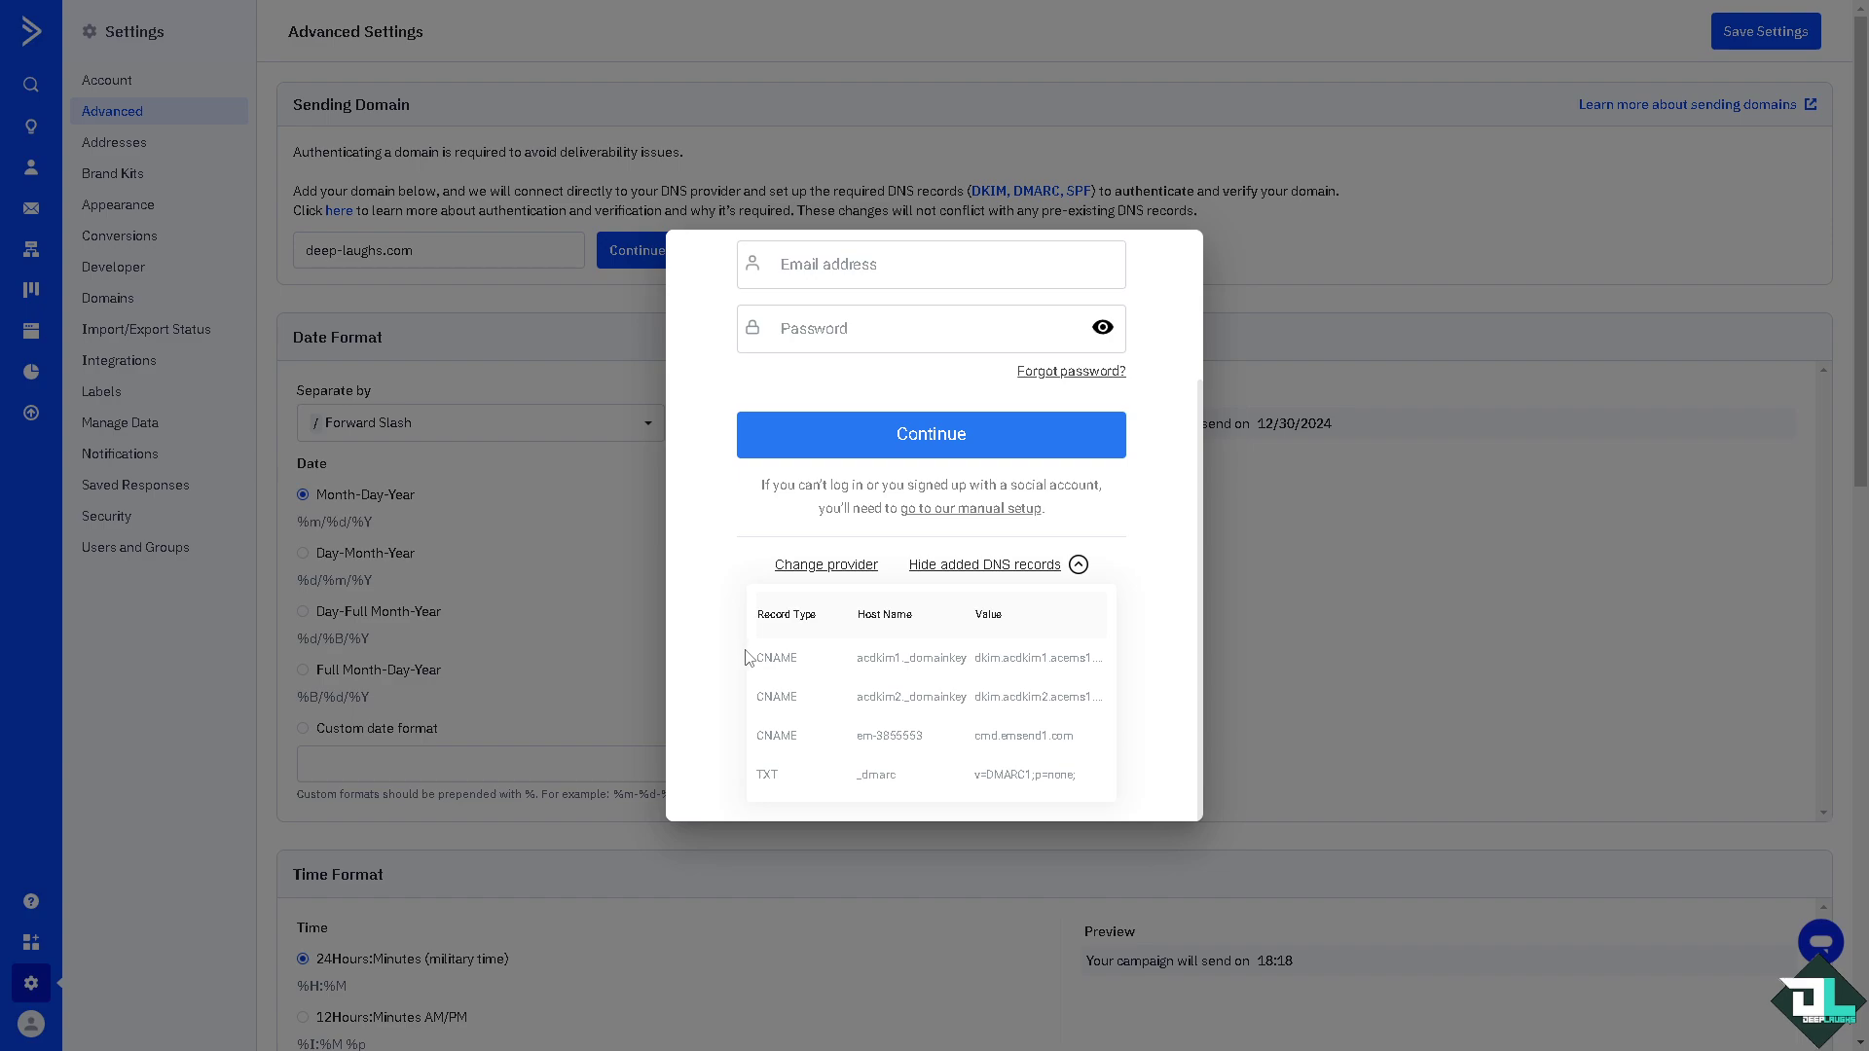
Examine the listed CNAME and TXT records and switch to the manual setup instructions
left_click_drag(746, 656, 1113, 770)
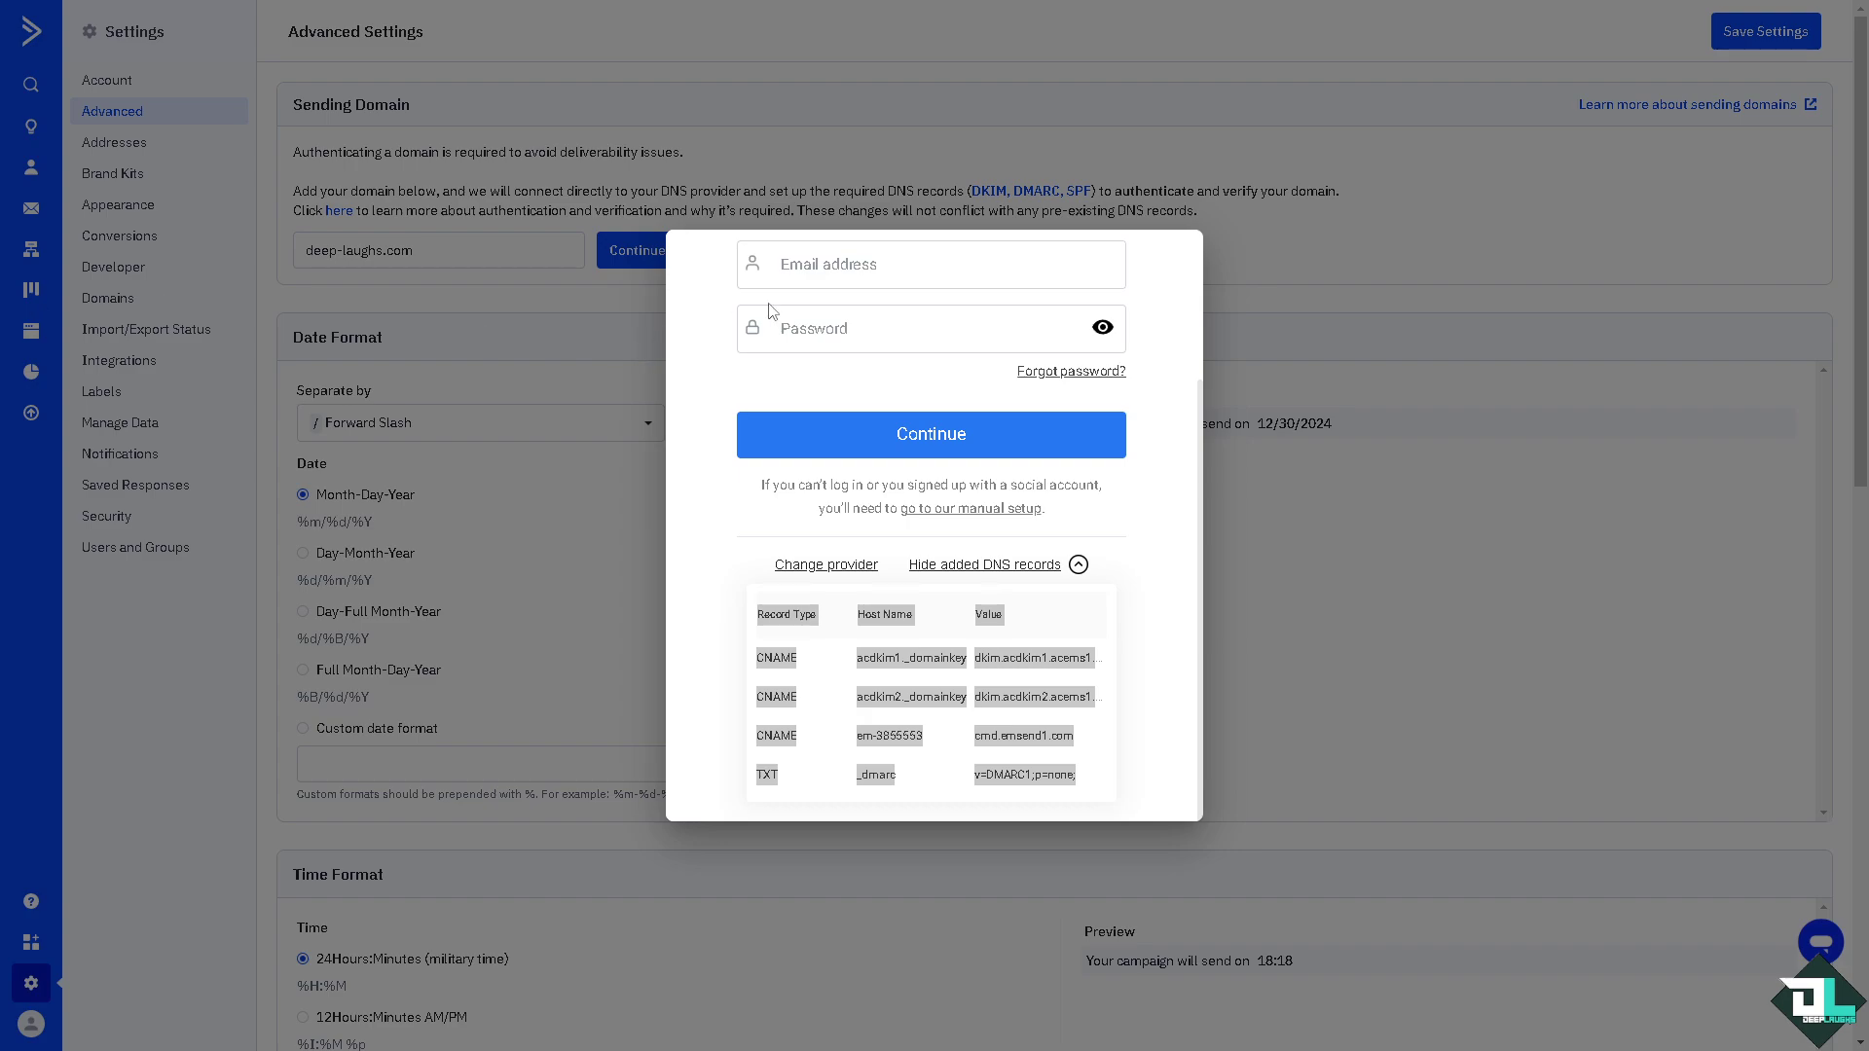
left_click(1153, 290)
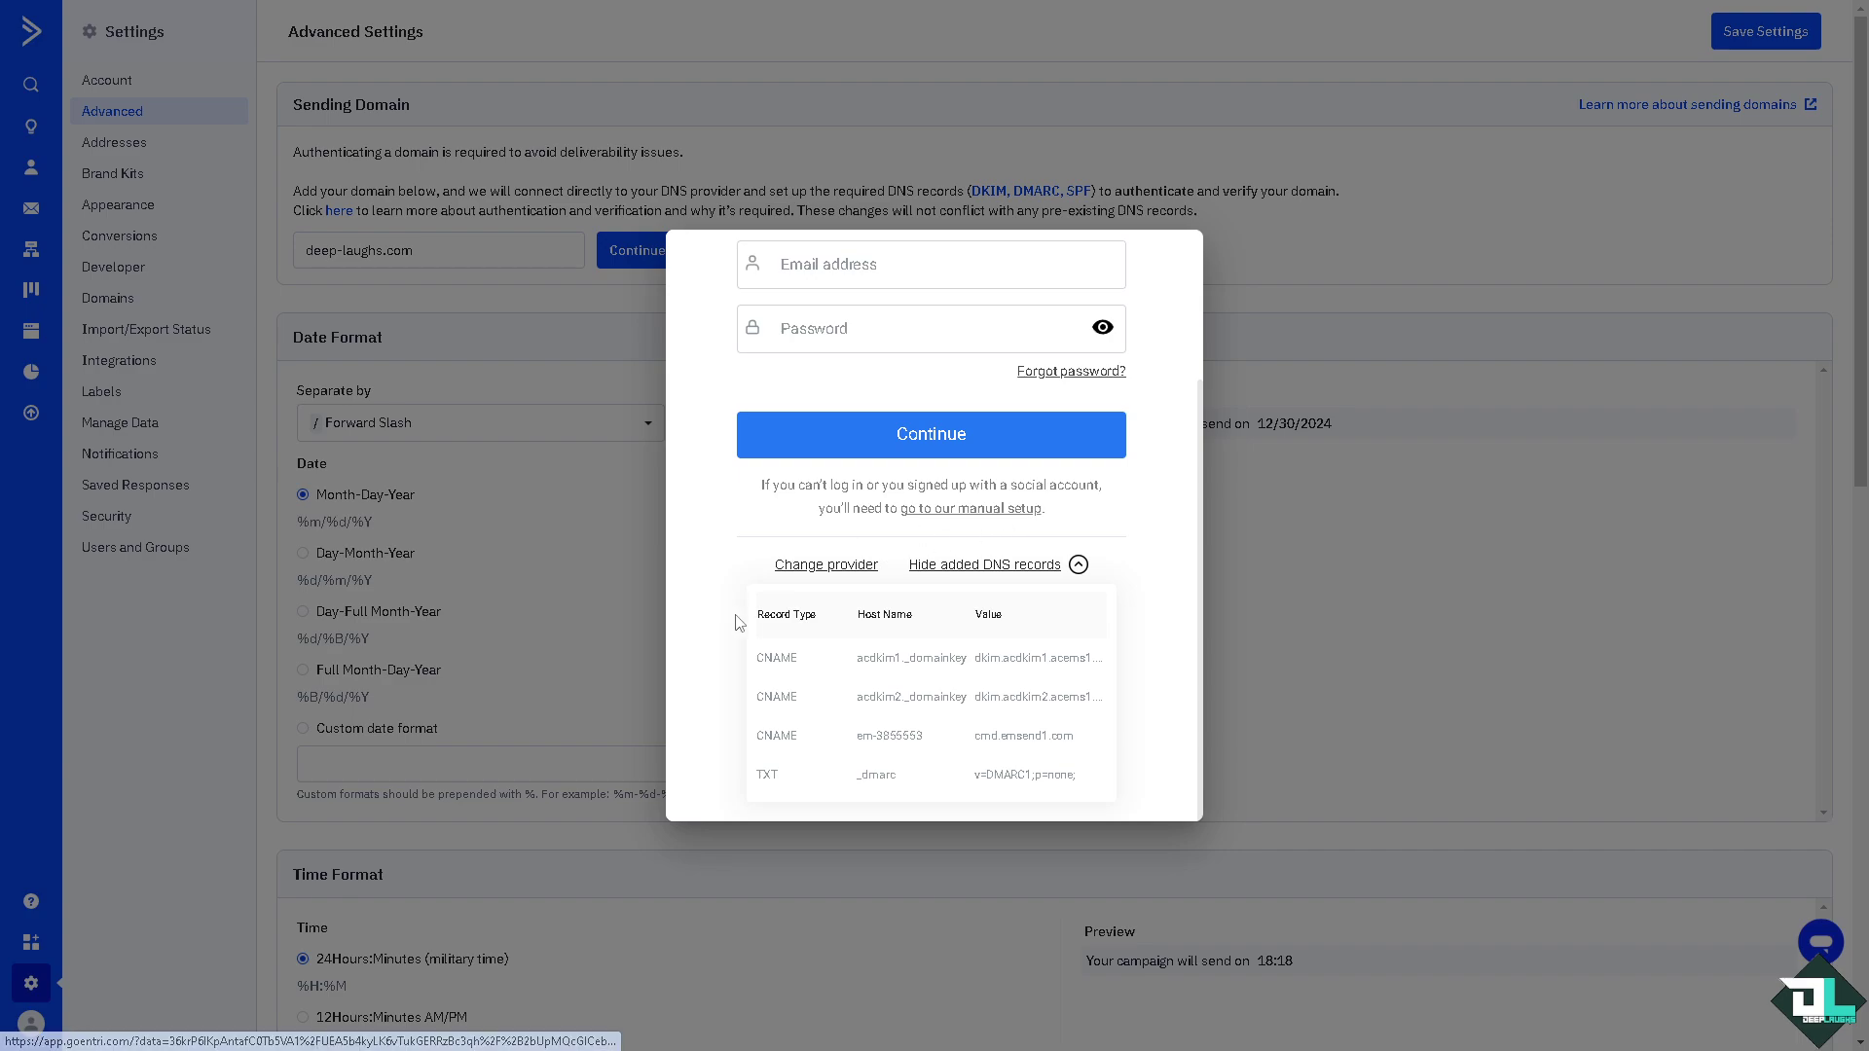
left_click_drag(746, 614, 1091, 782)
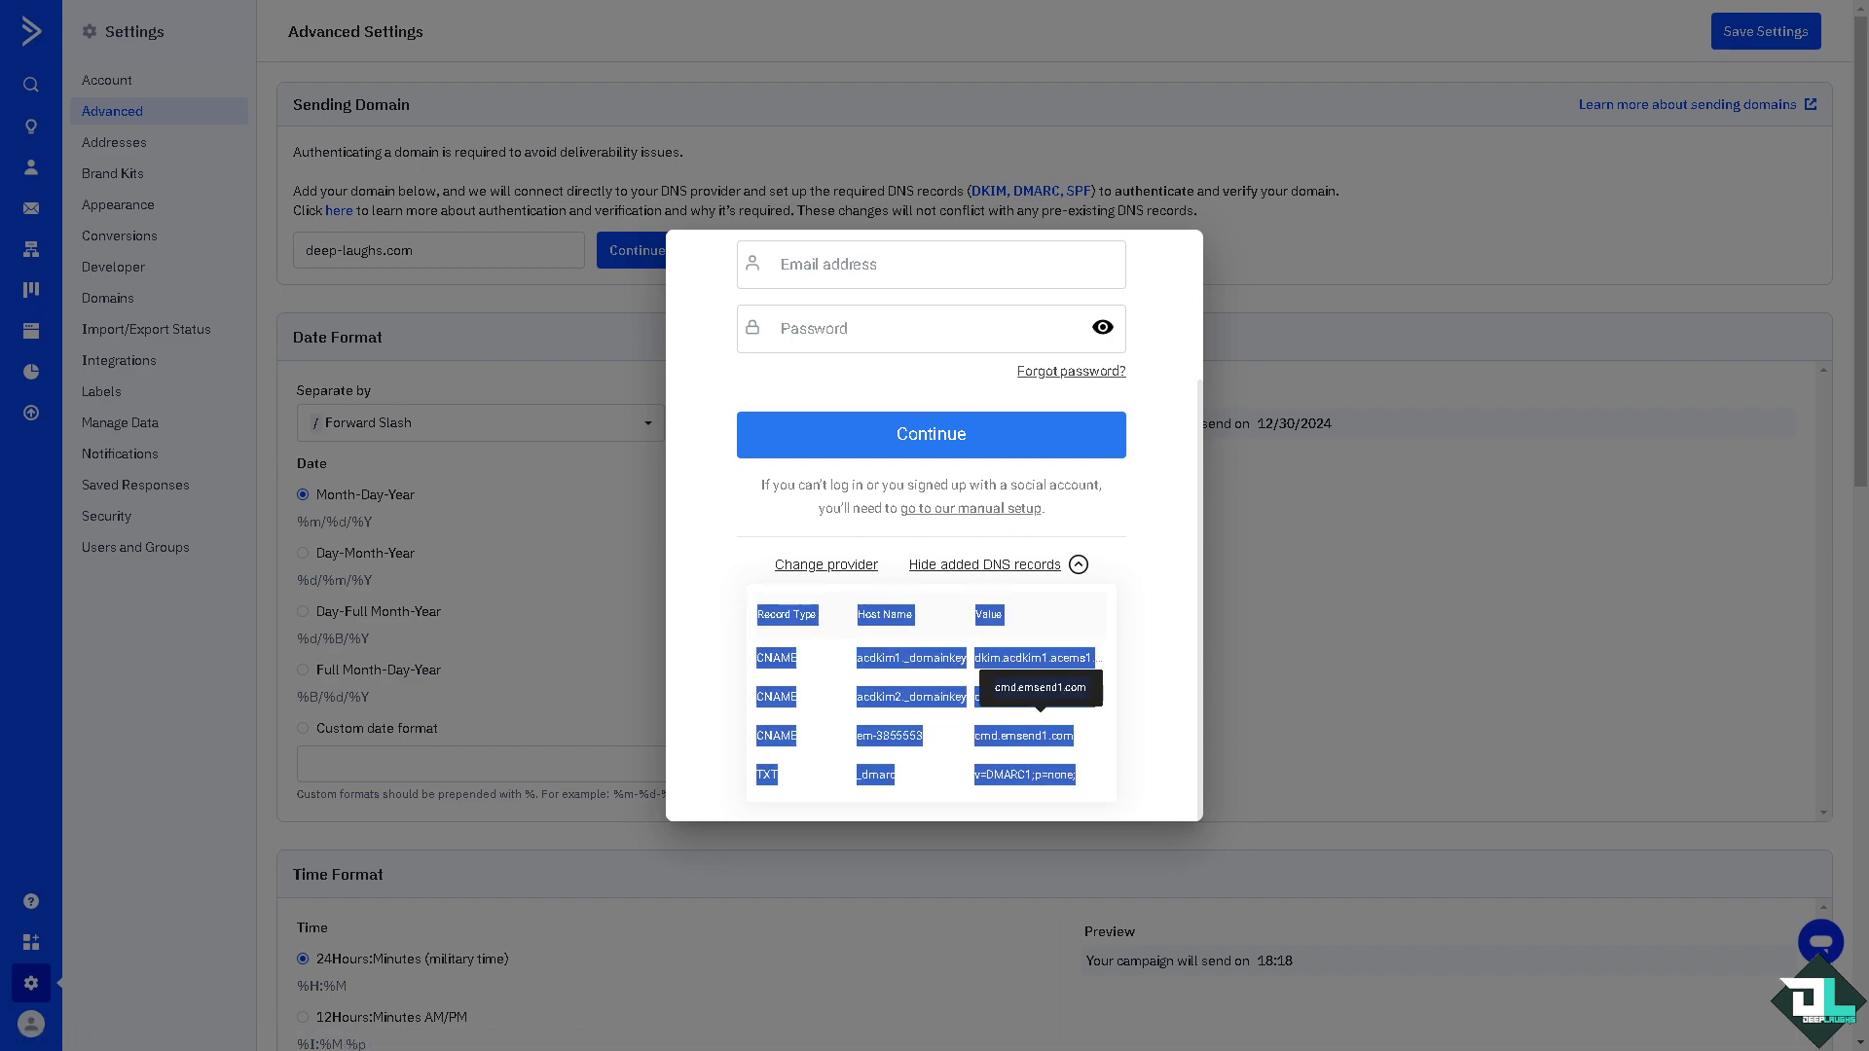
left_click(1160, 514)
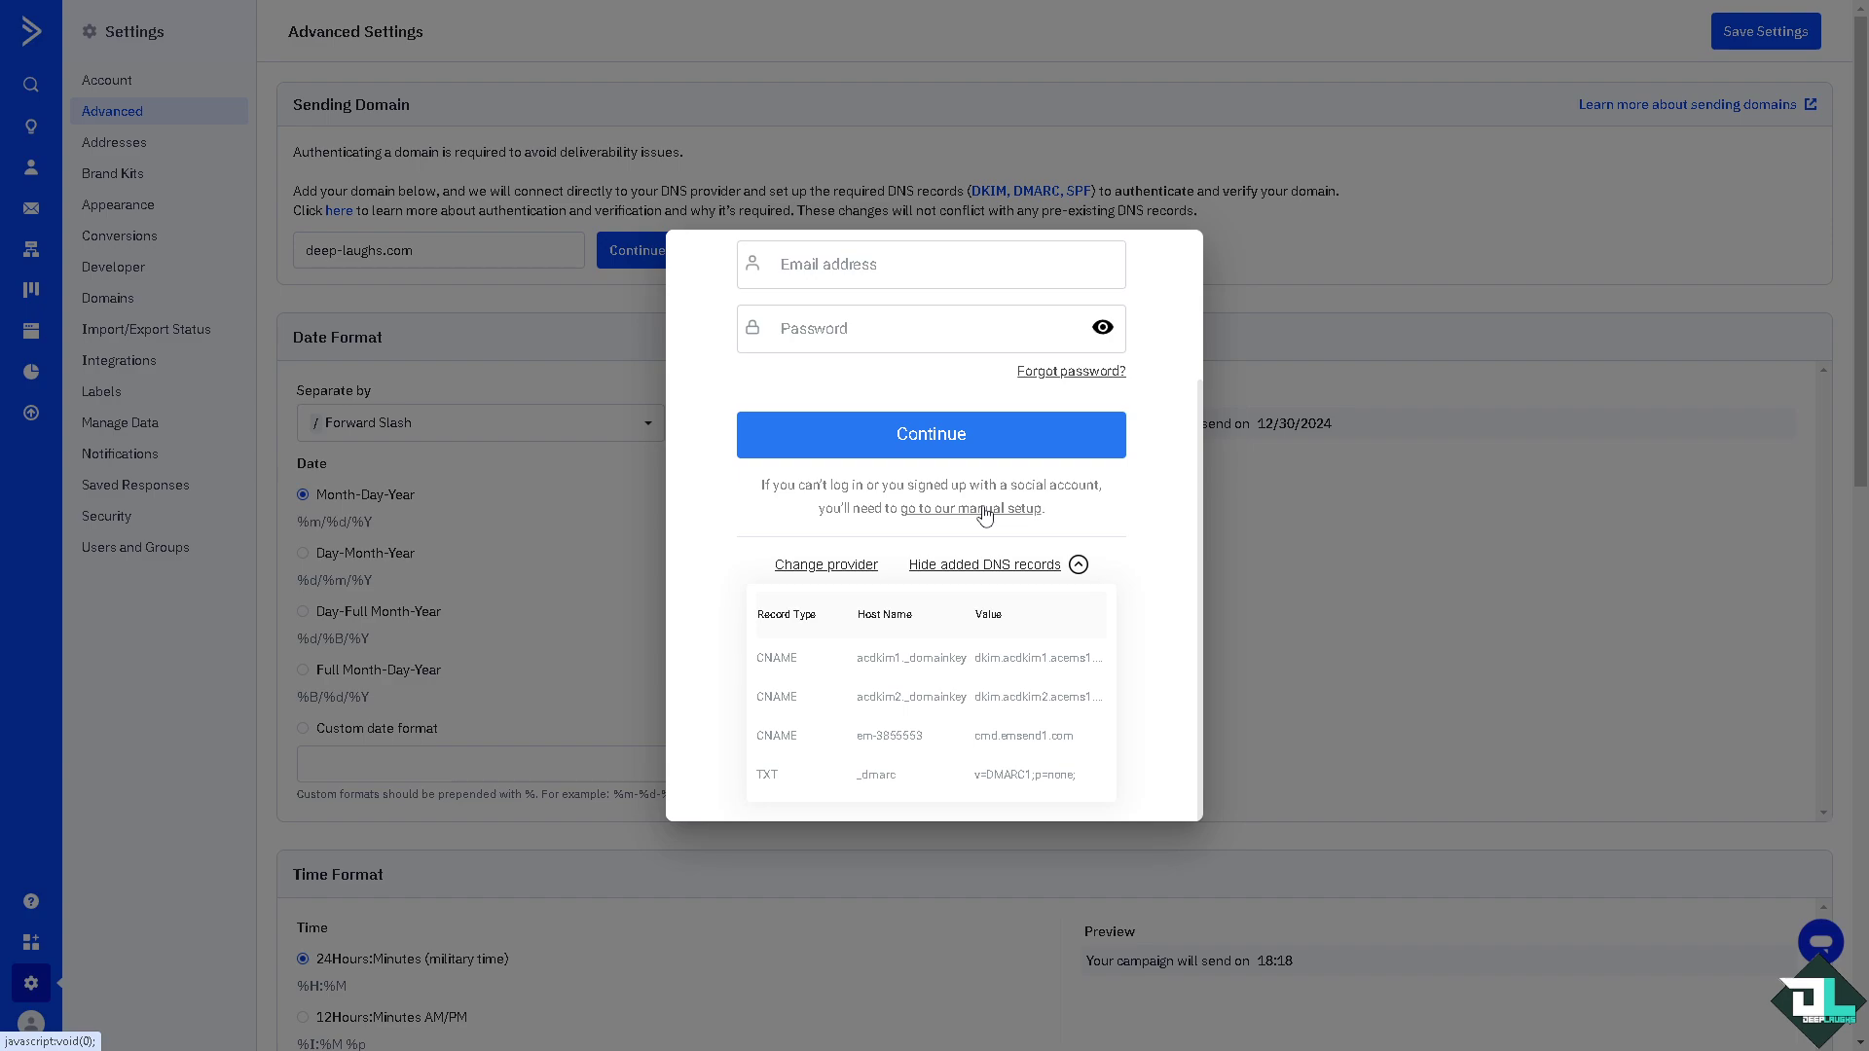
left_click(983, 514)
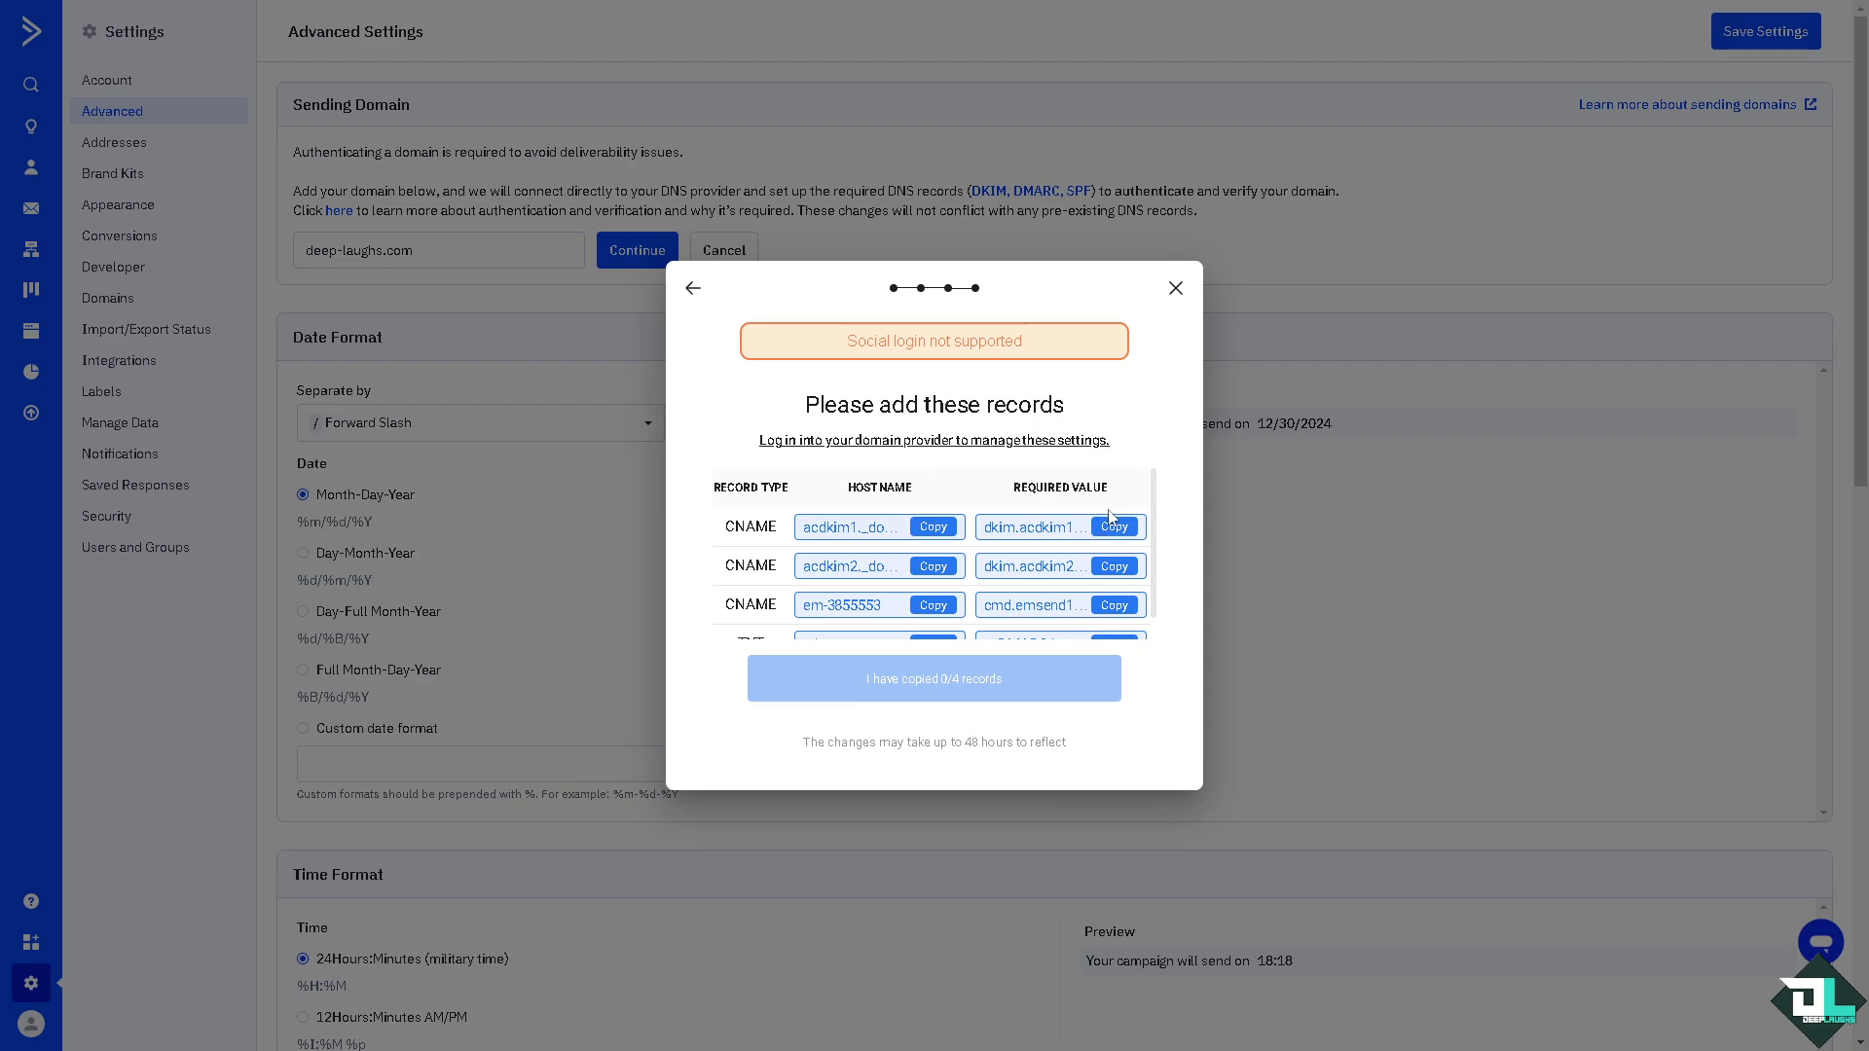
scroll(1056, 550, "down", 1)
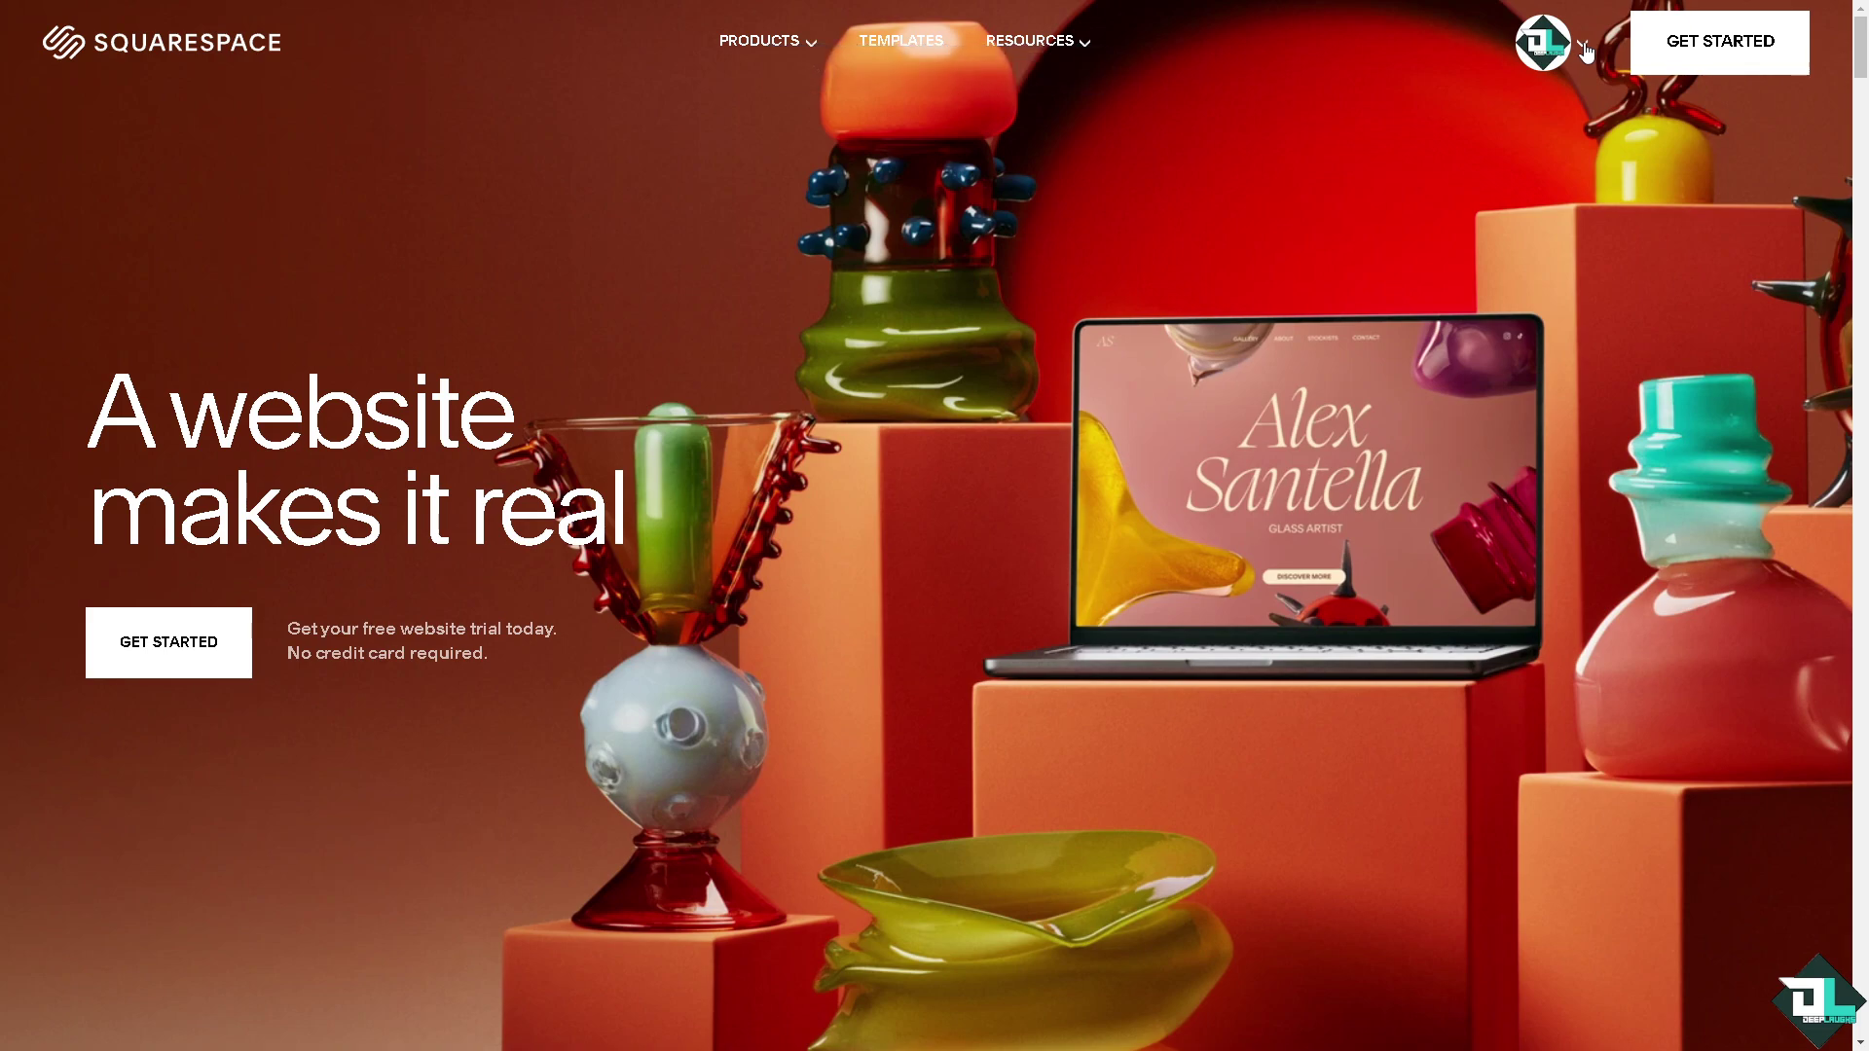
Switch to Squarespace and open the DNS settings of the deep-laughs.com domain
left_click(1584, 49)
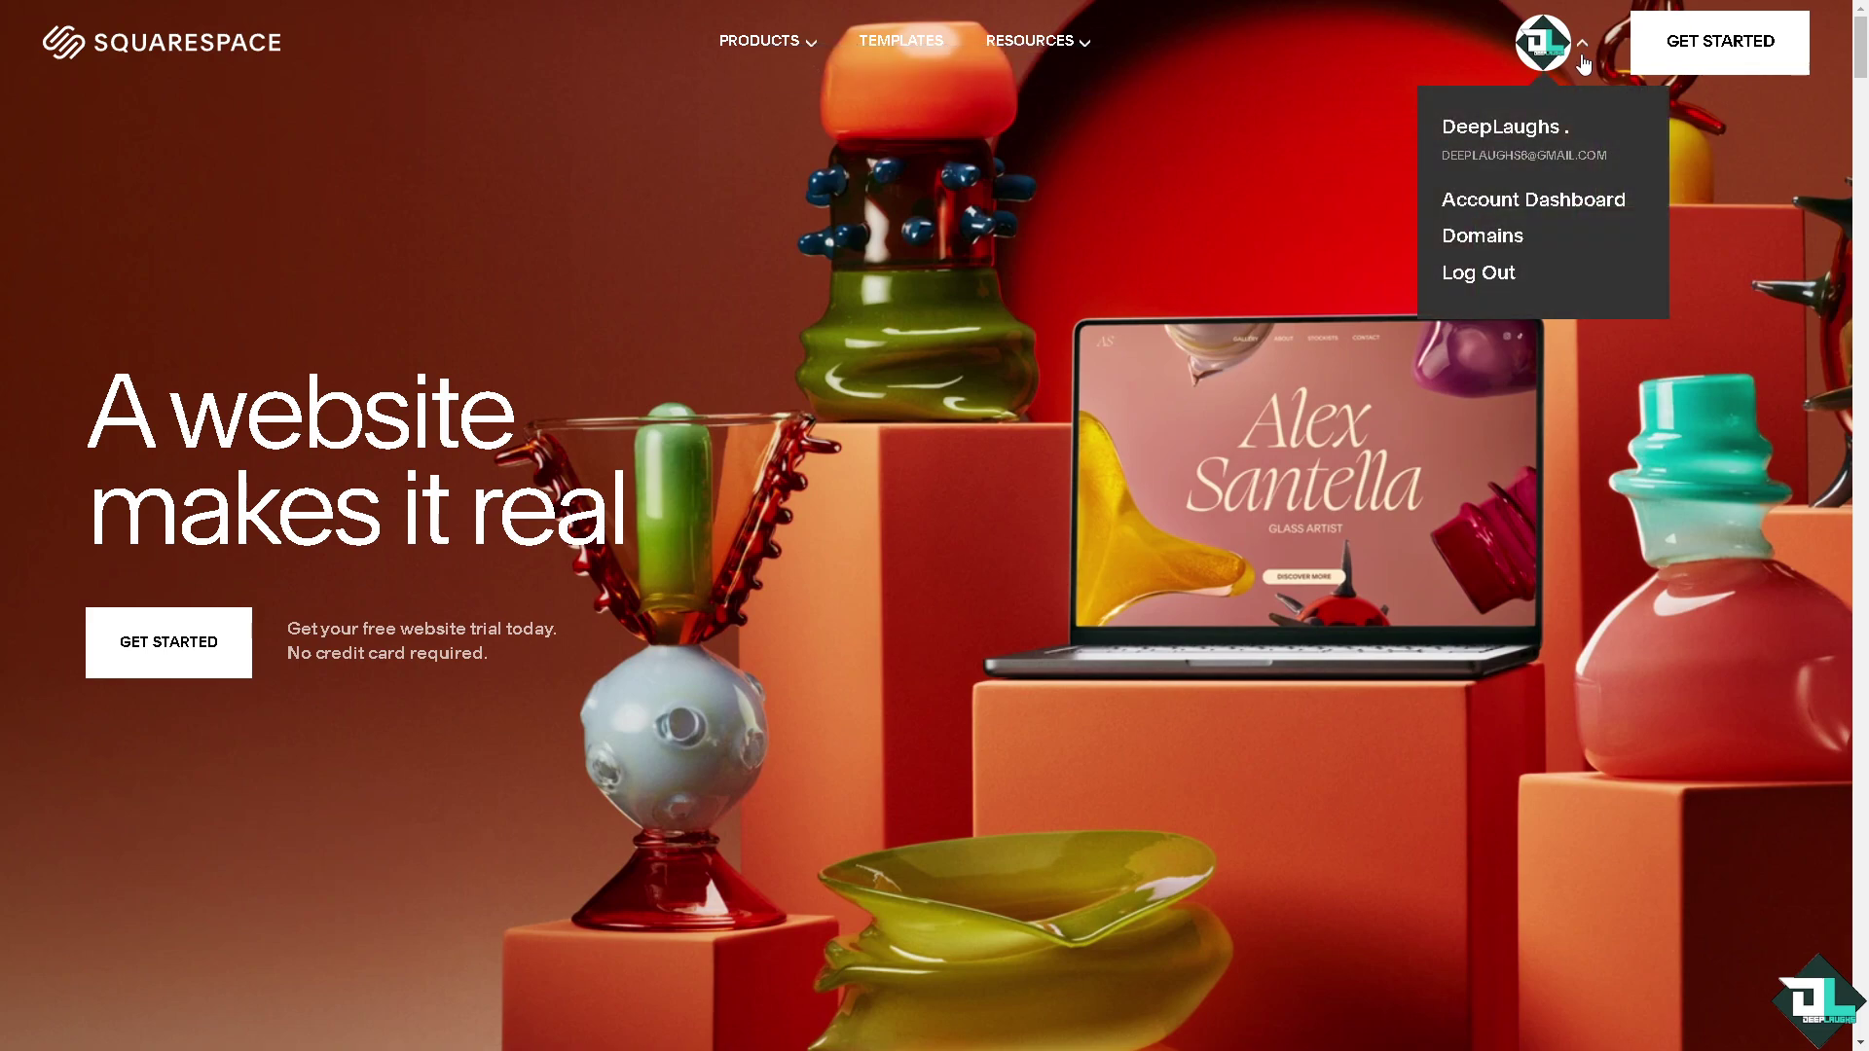
left_click(1472, 241)
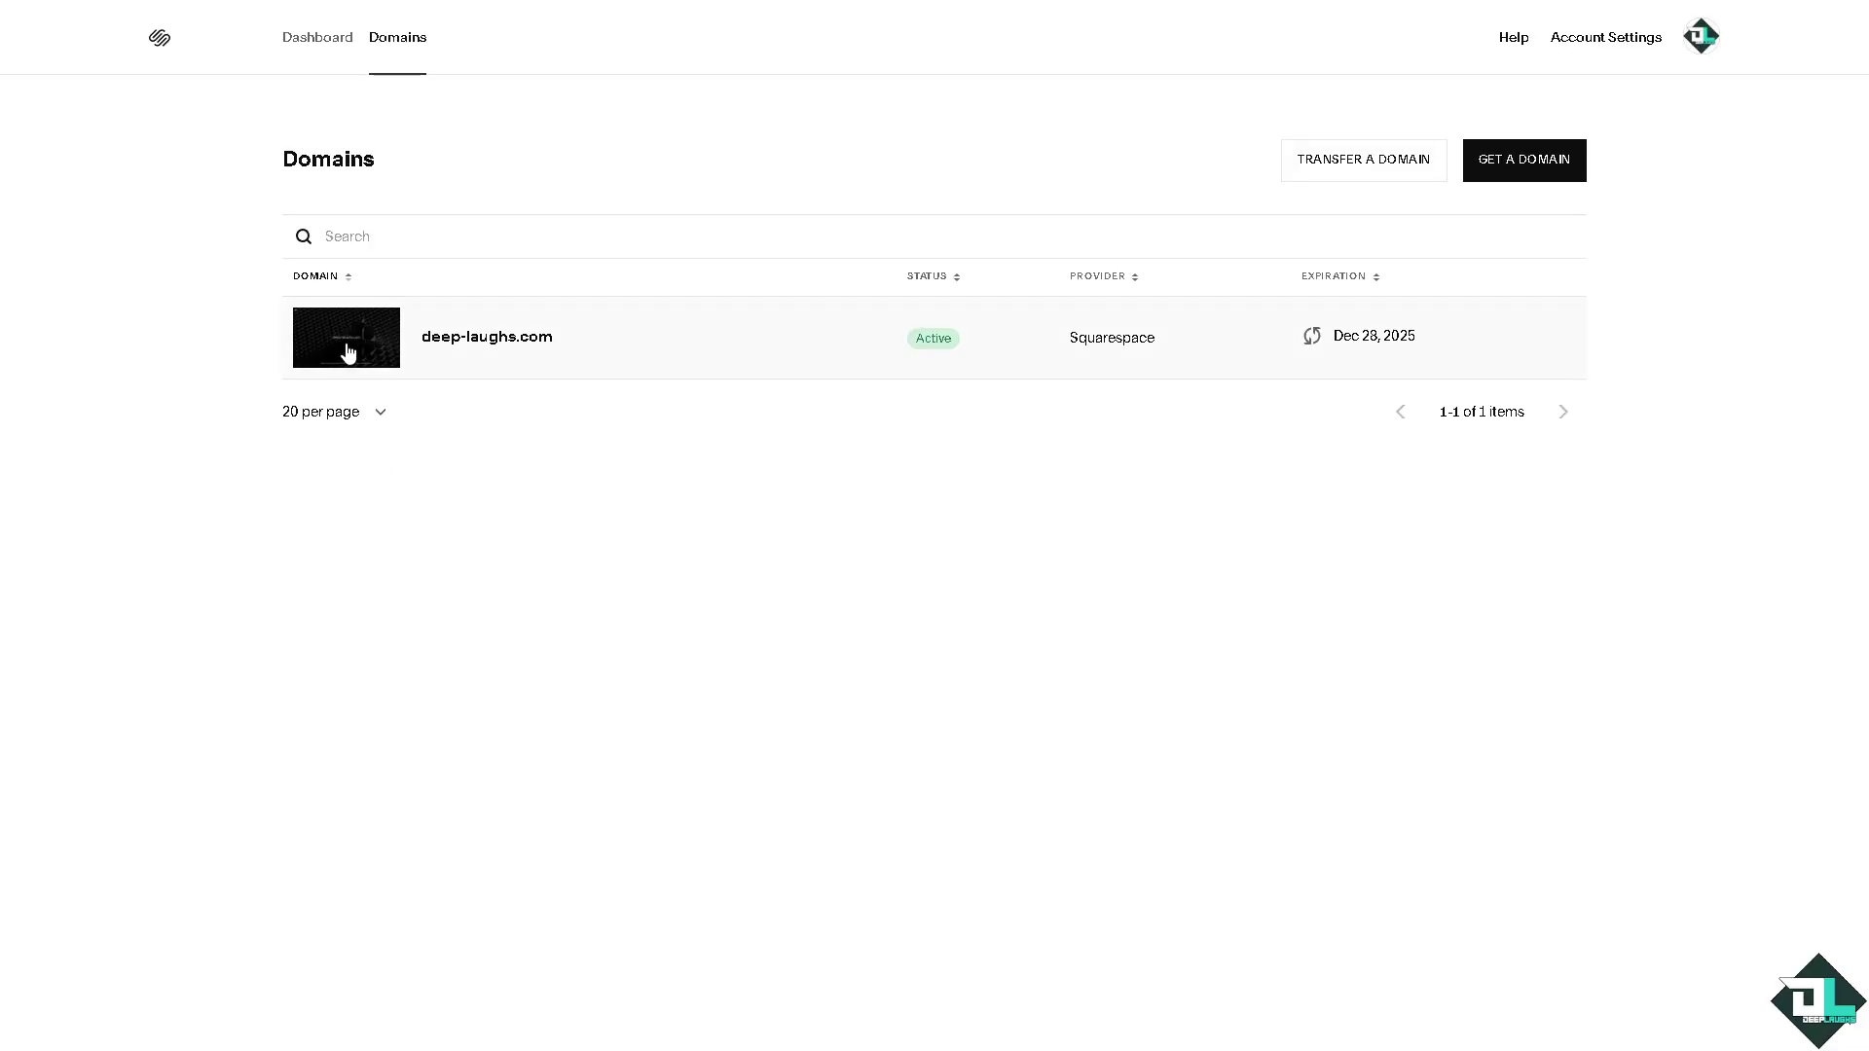
left_click(347, 349)
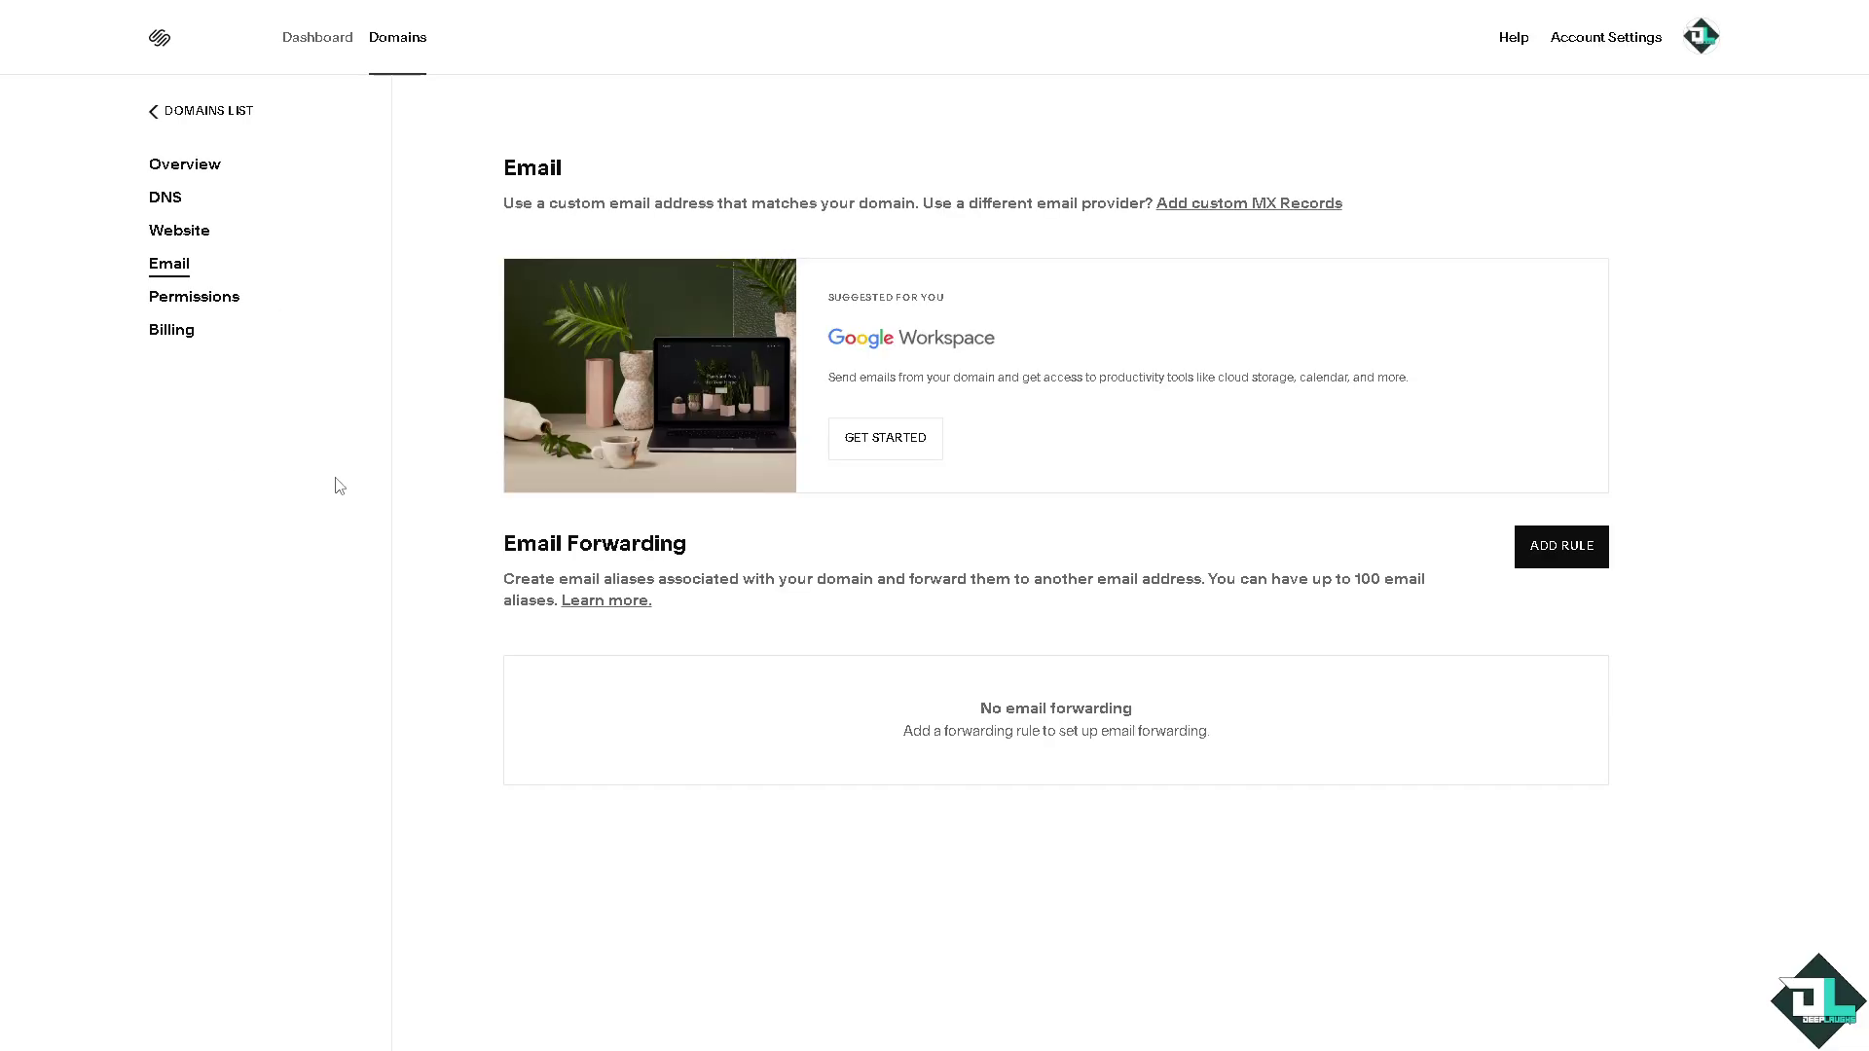
left_click(171, 199)
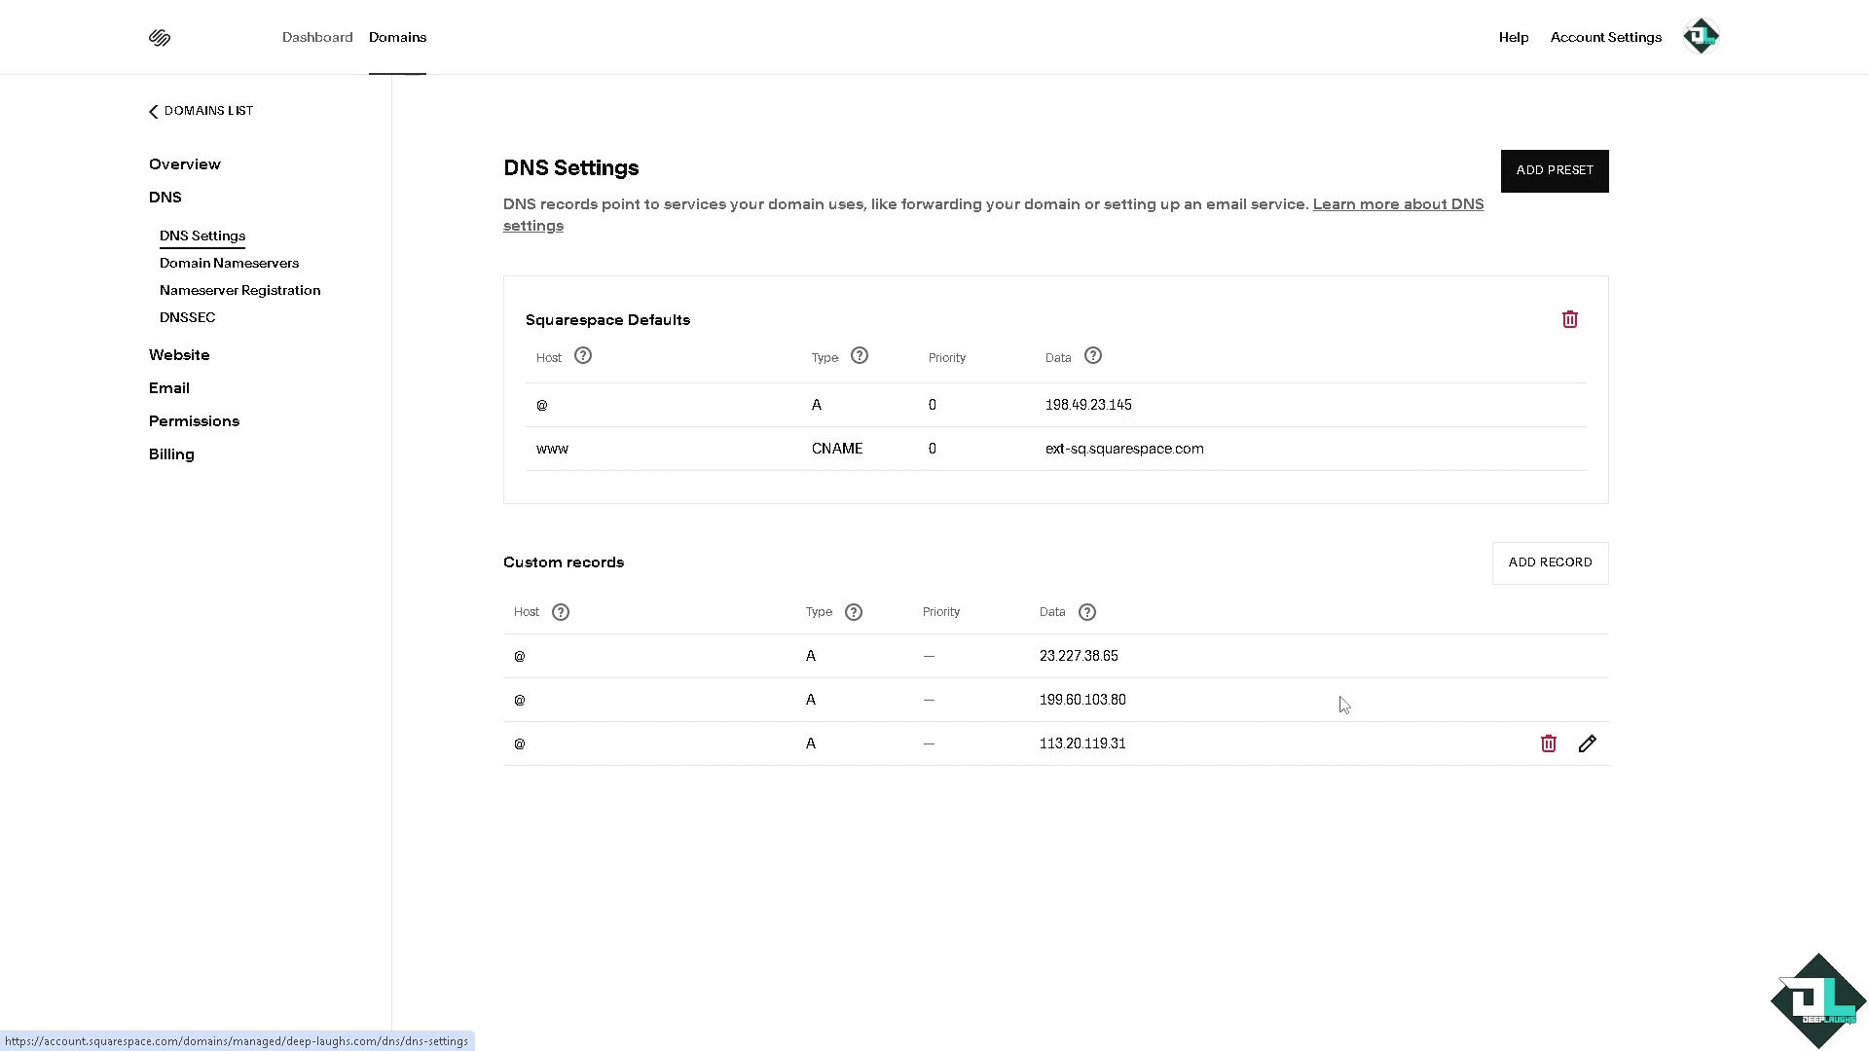
Start a custom record of type TXT, using the host name _dmarc copied from ActiveCampaign's record list
left_click(1549, 574)
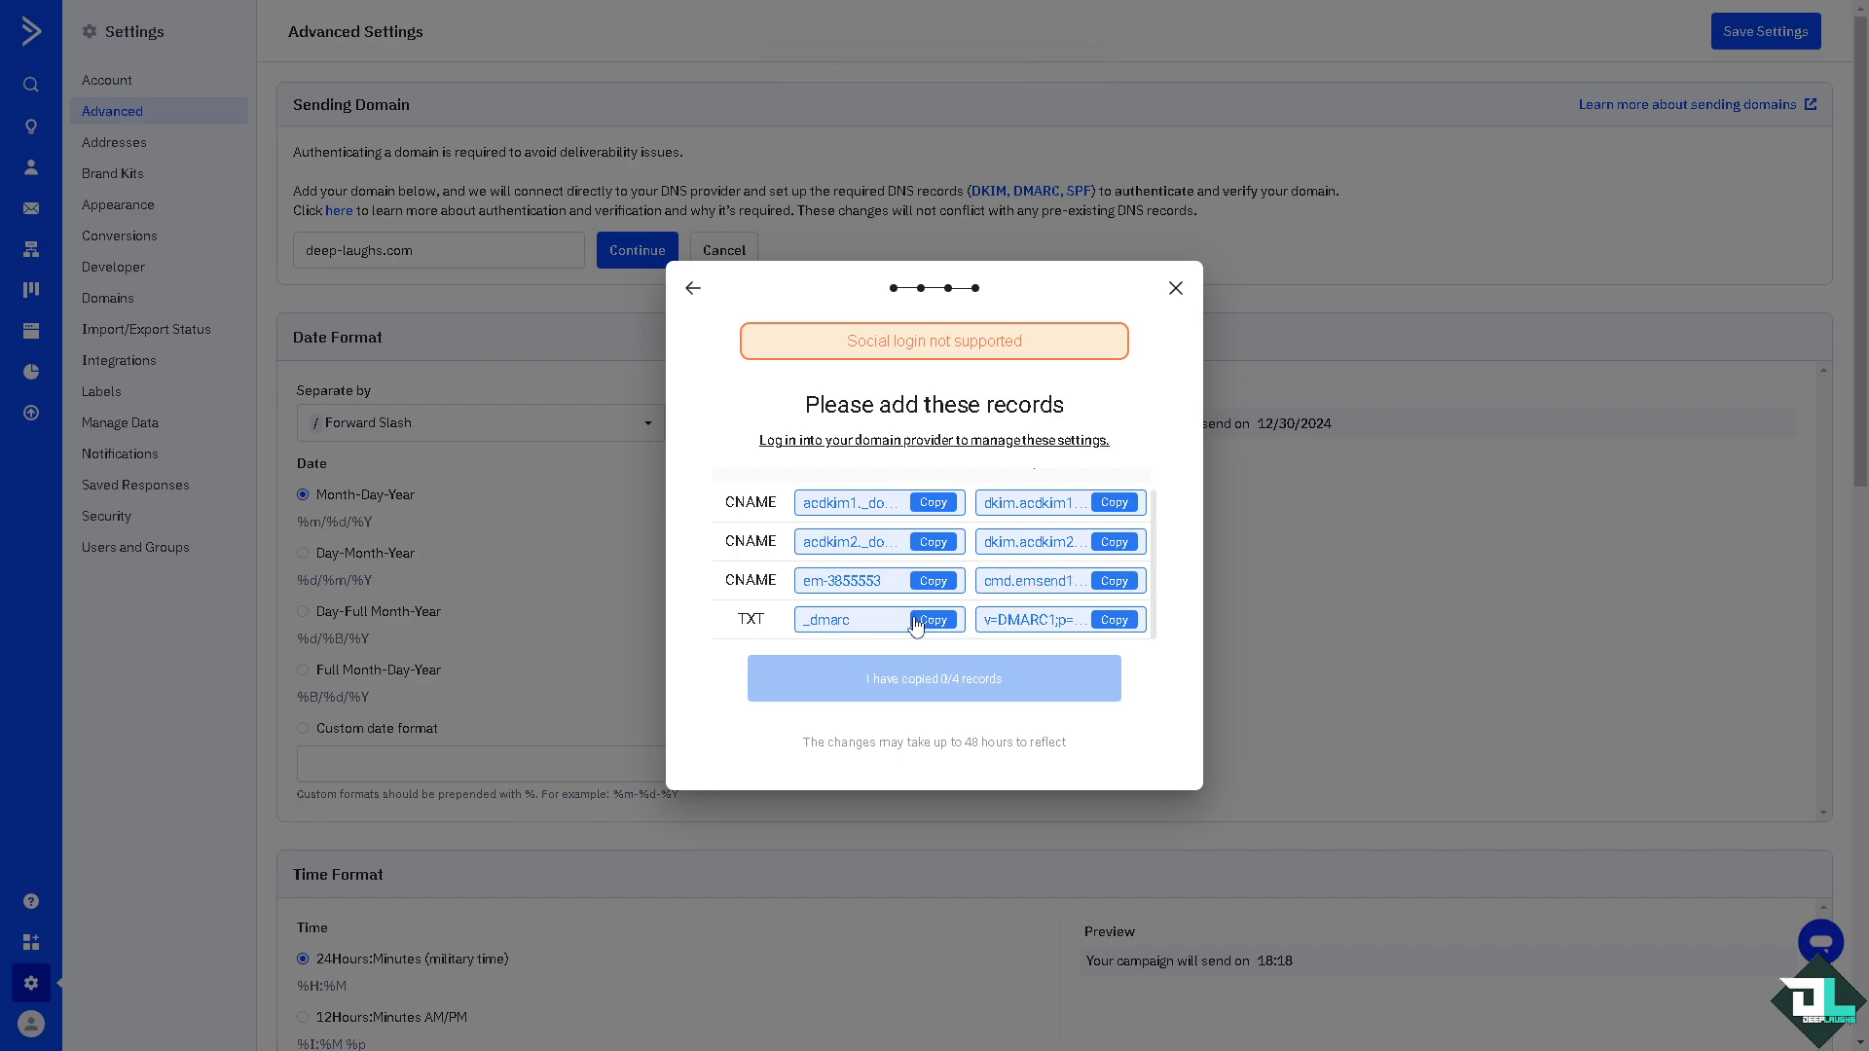
left_click(934, 620)
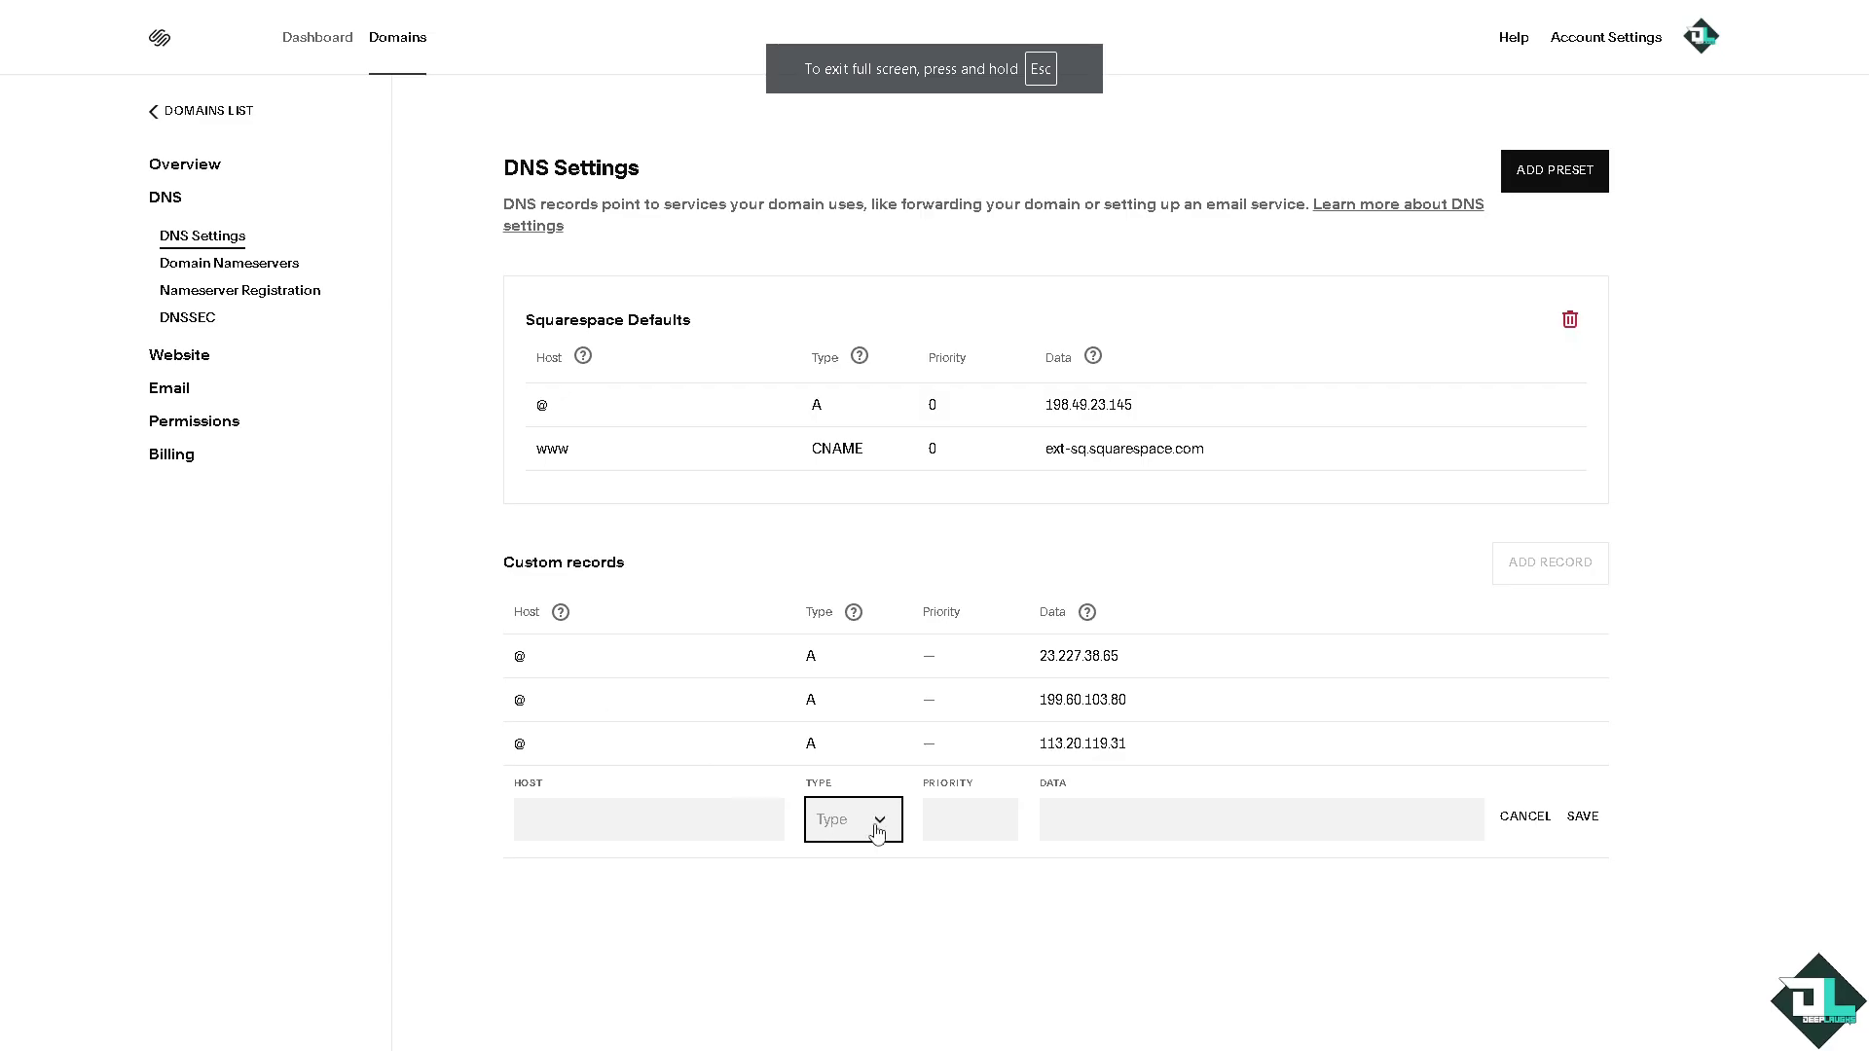
left_click(838, 819)
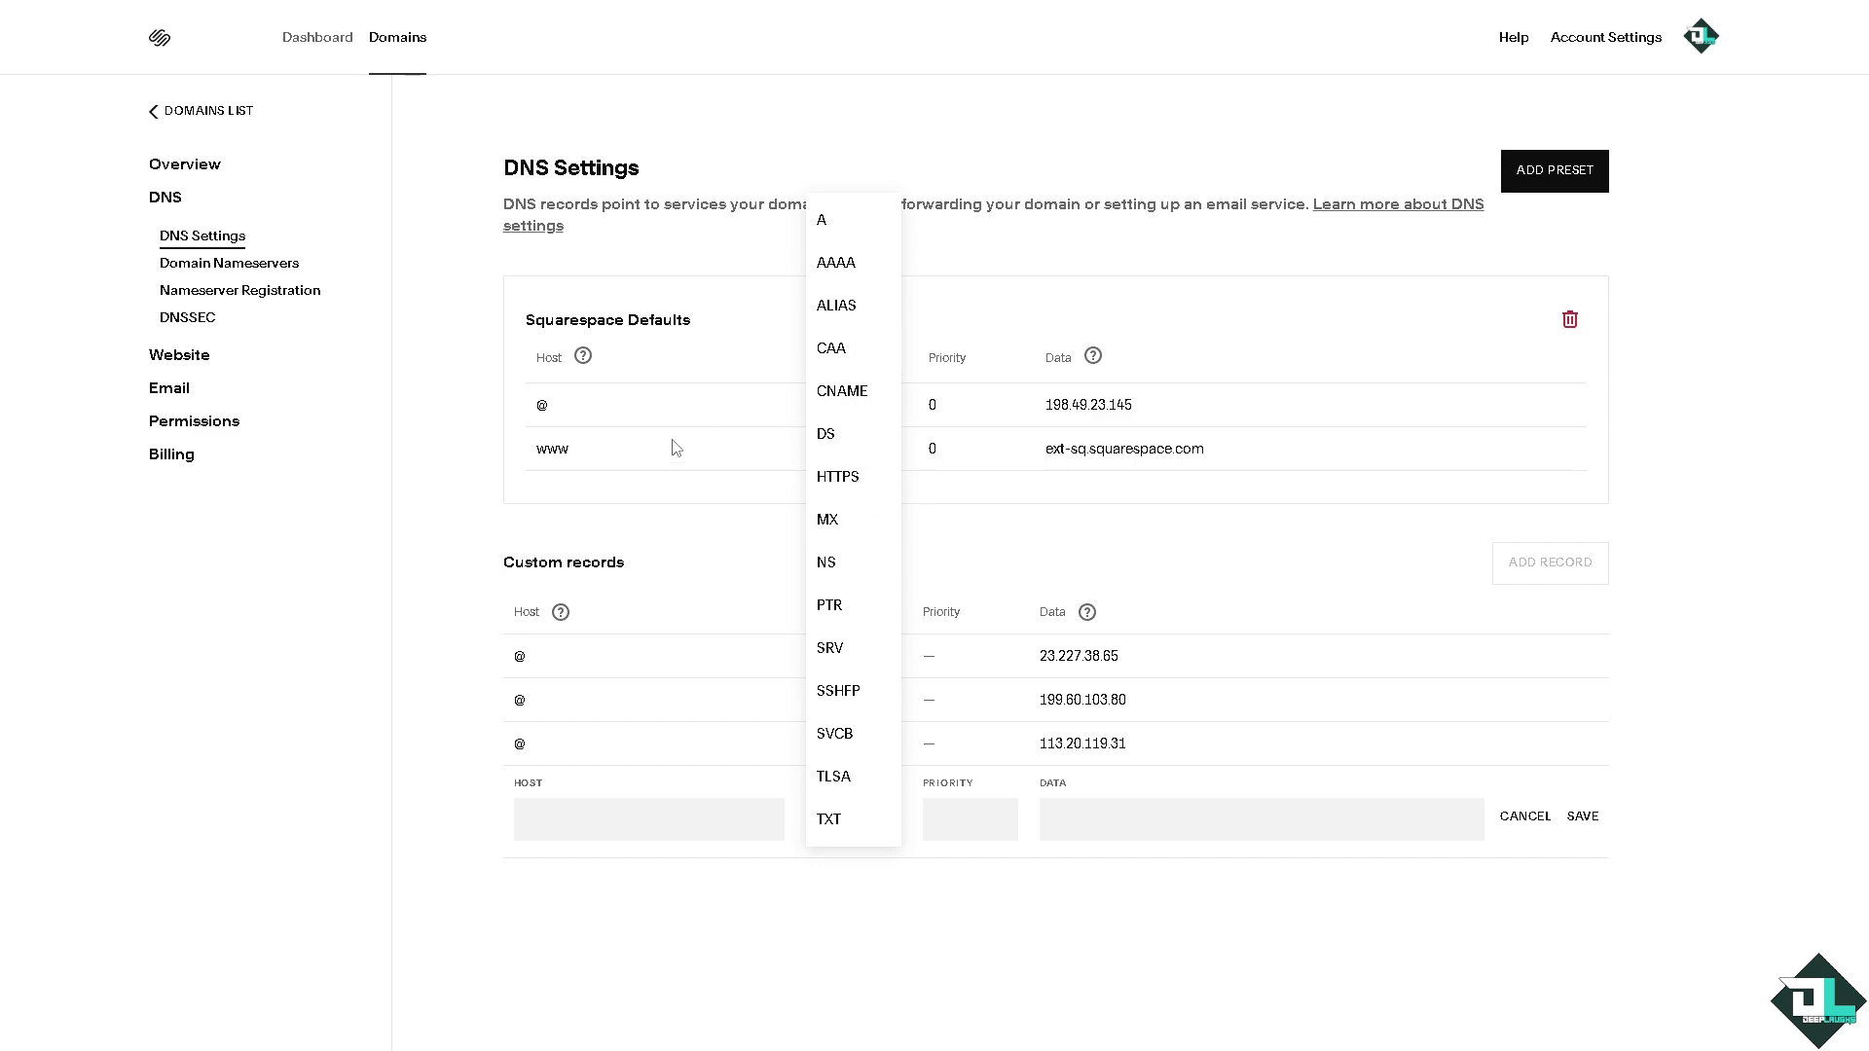
left_click(825, 433)
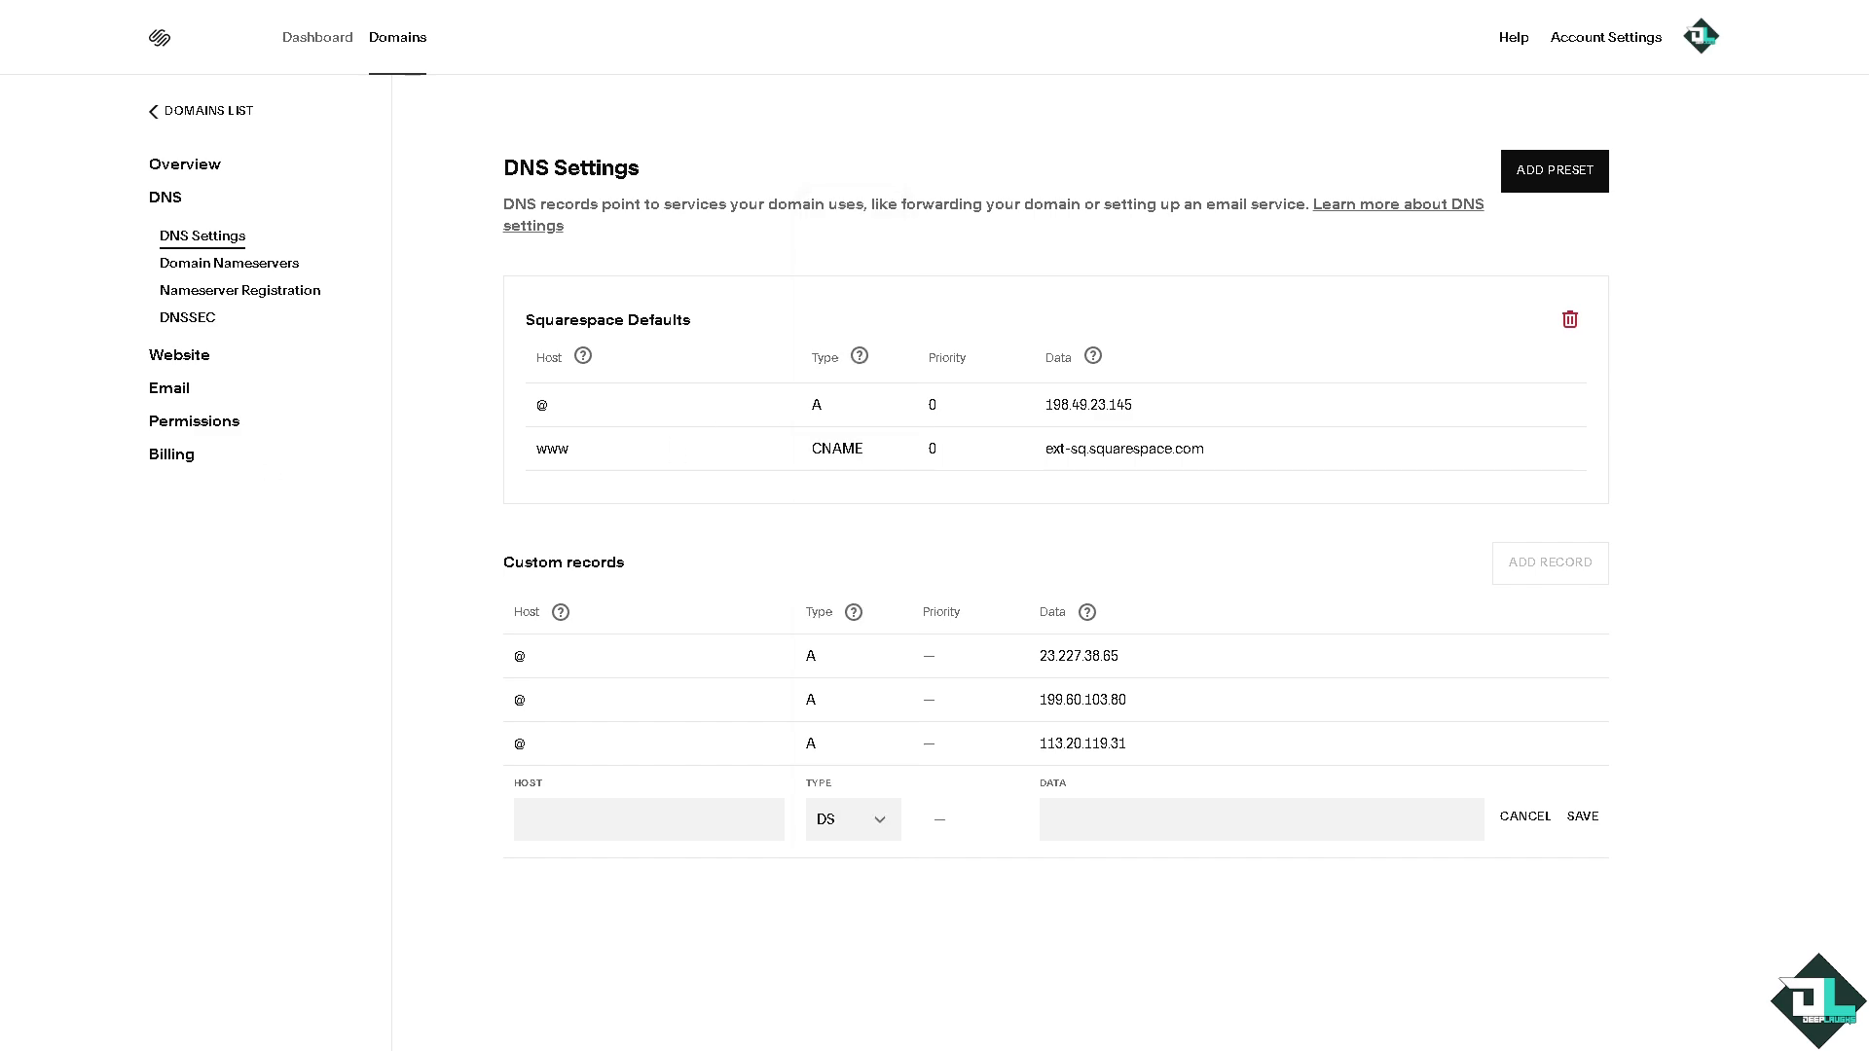
left_click(866, 819)
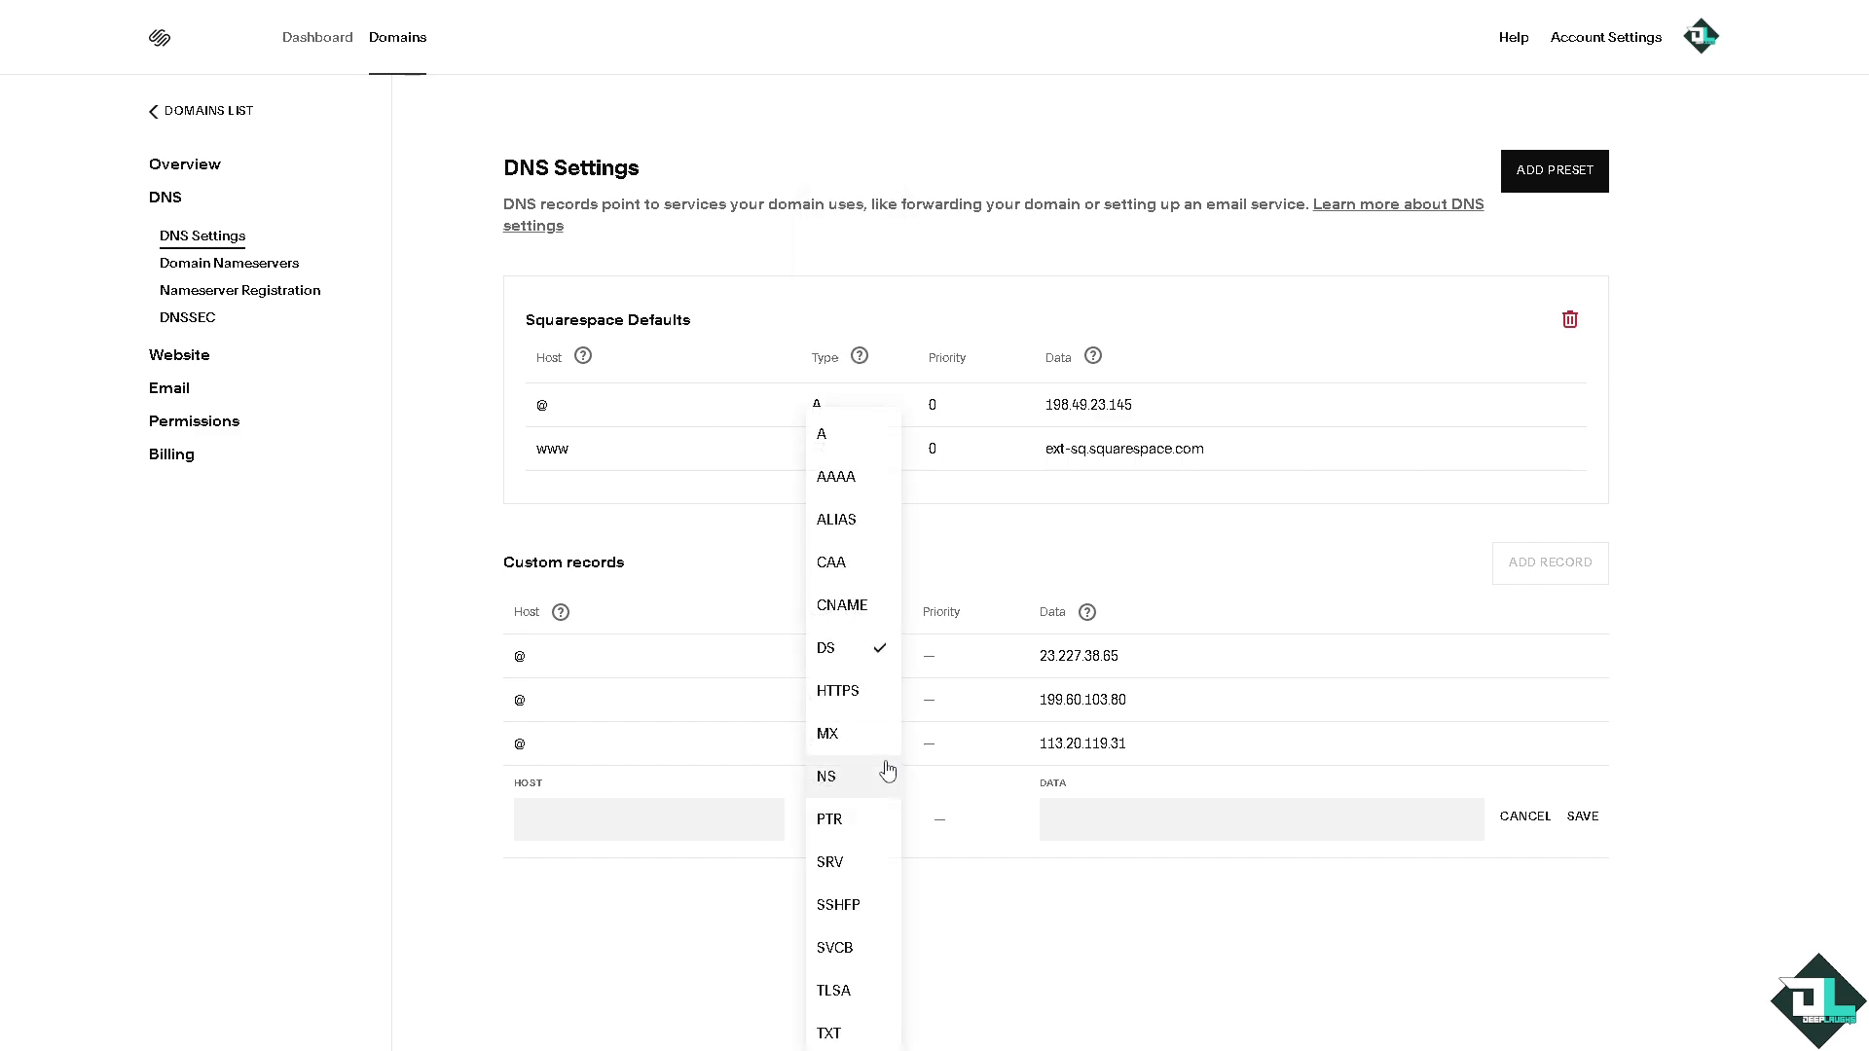
left_click(832, 1032)
left_click(597, 812)
type("_dmarc")
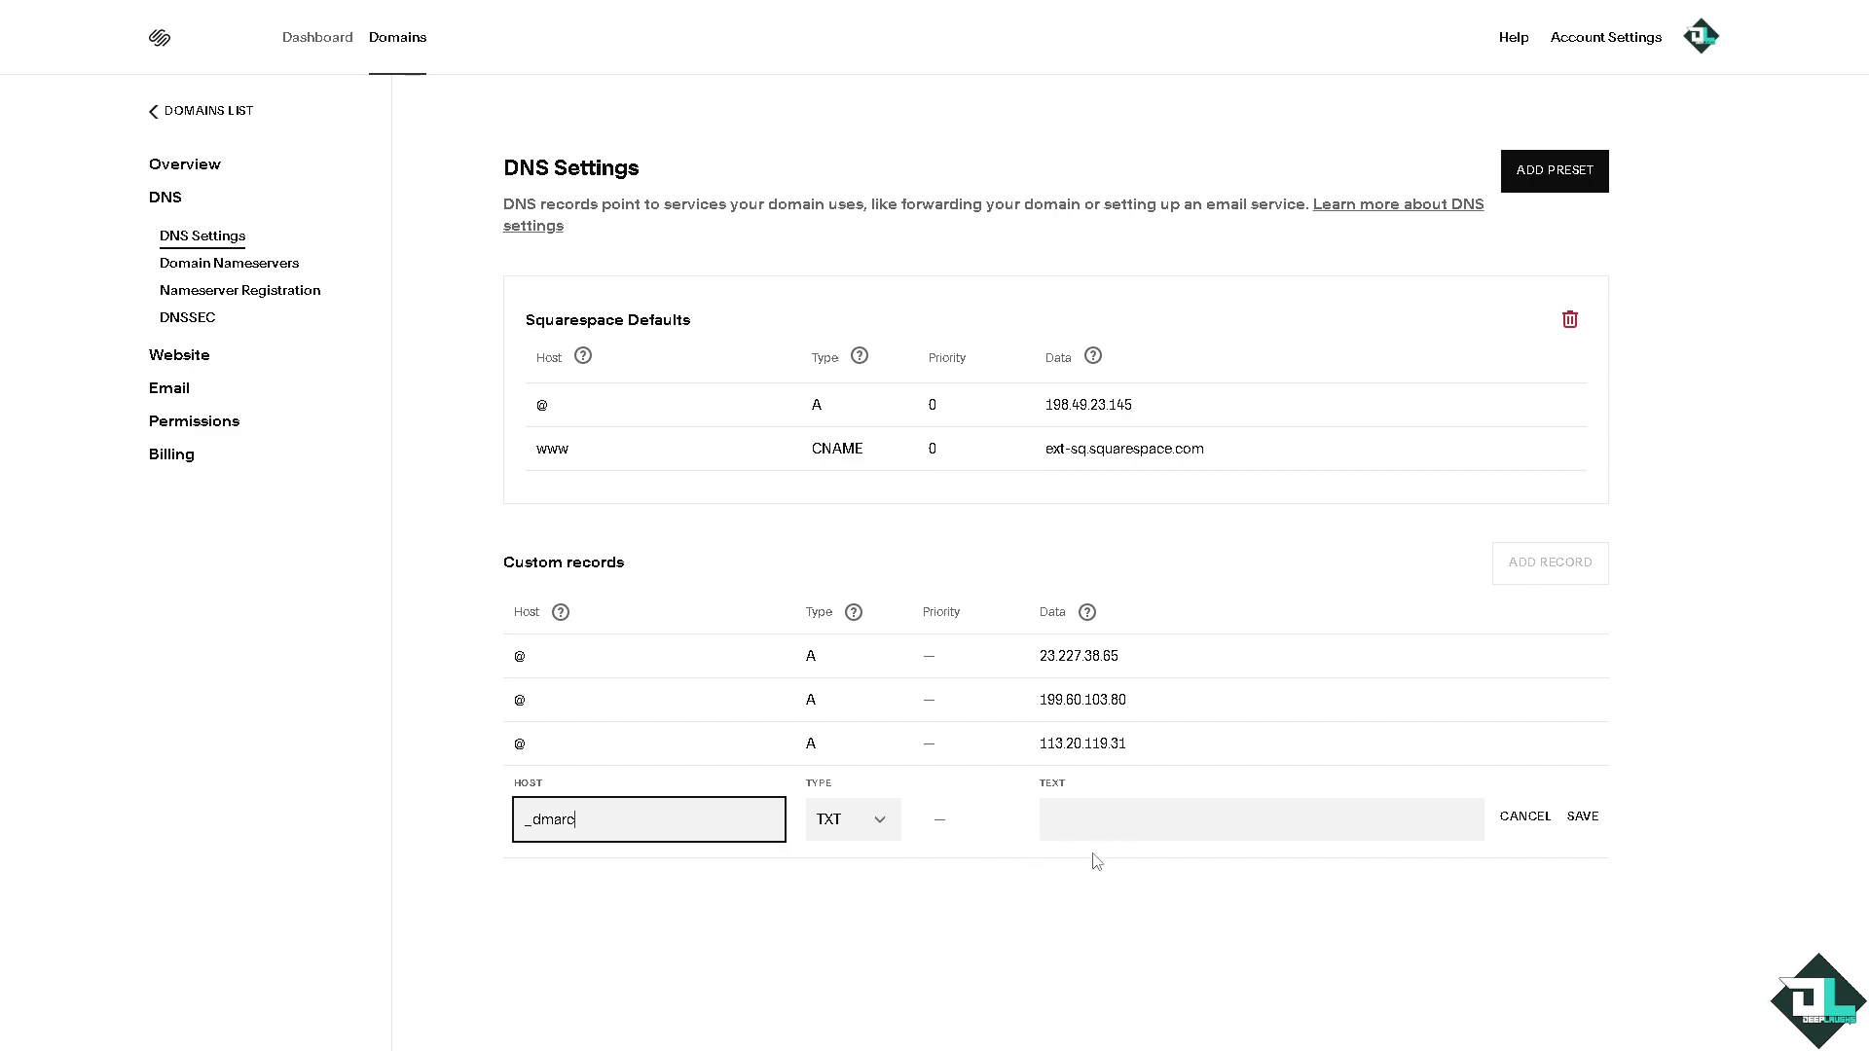
left_click(1153, 818)
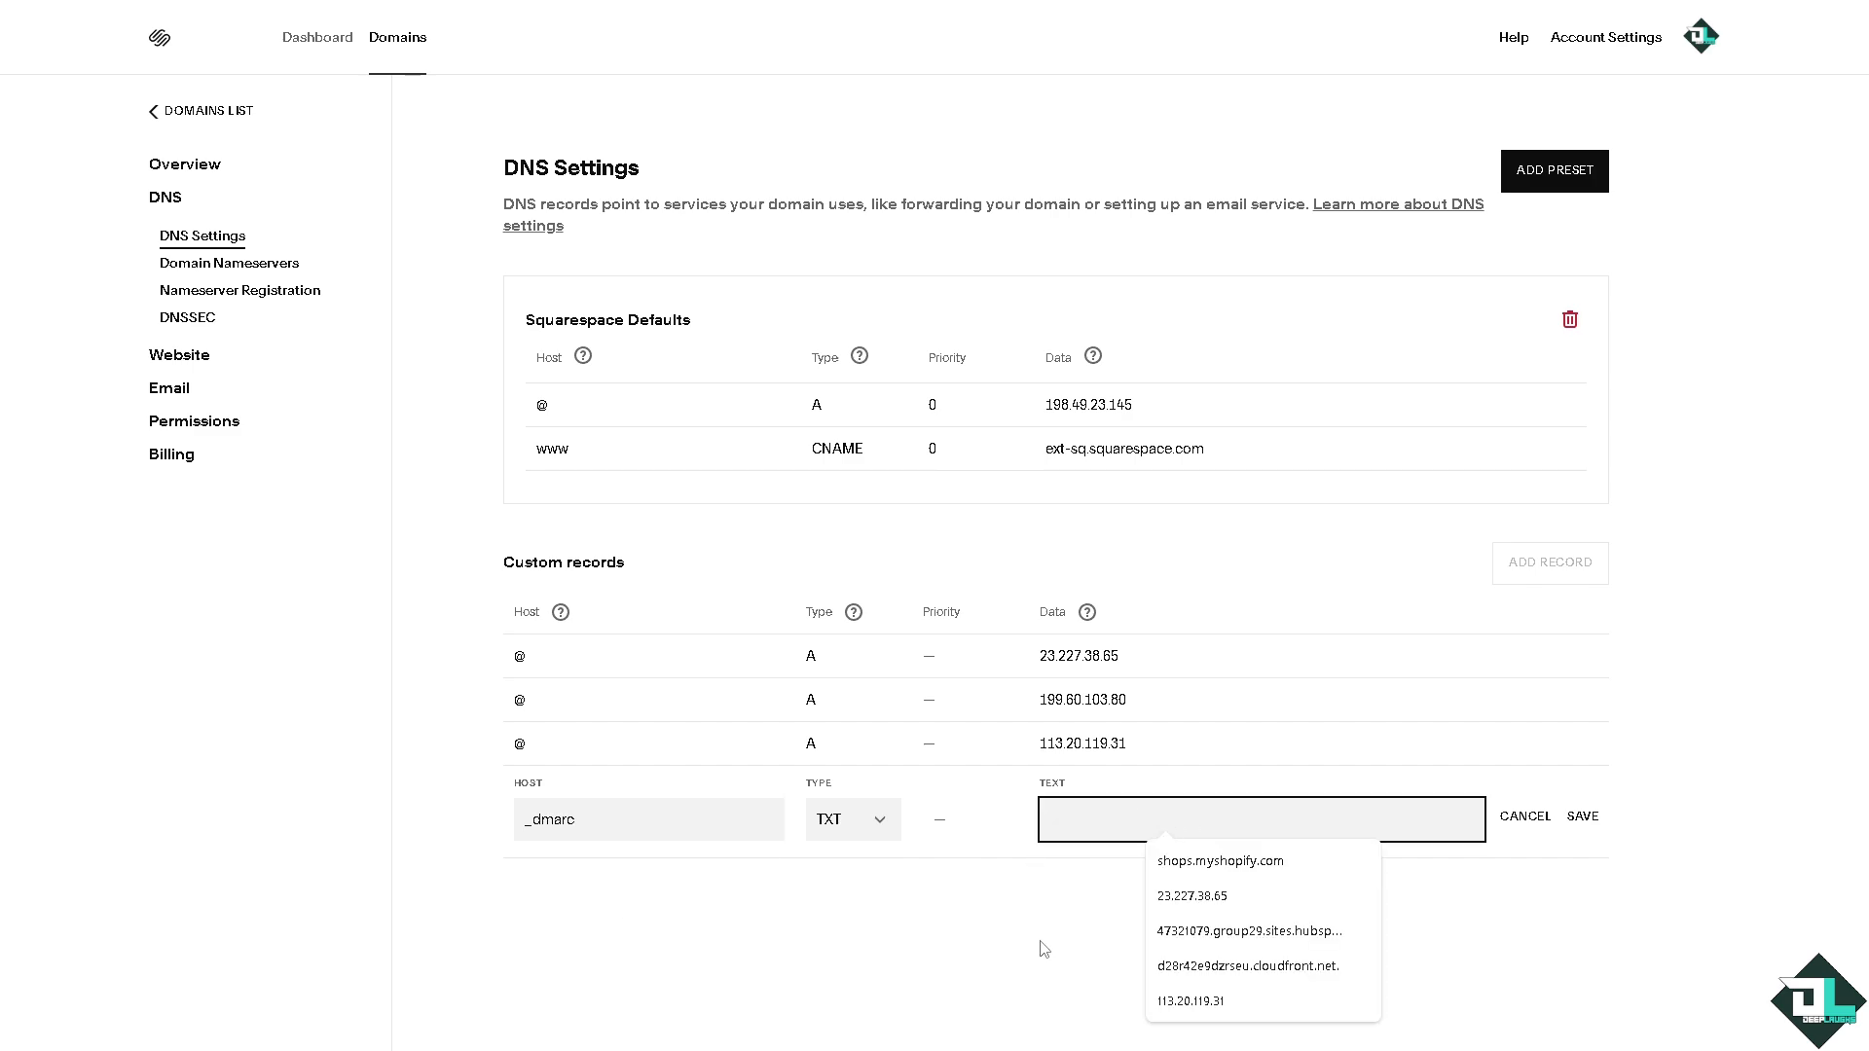
left_click(1012, 954)
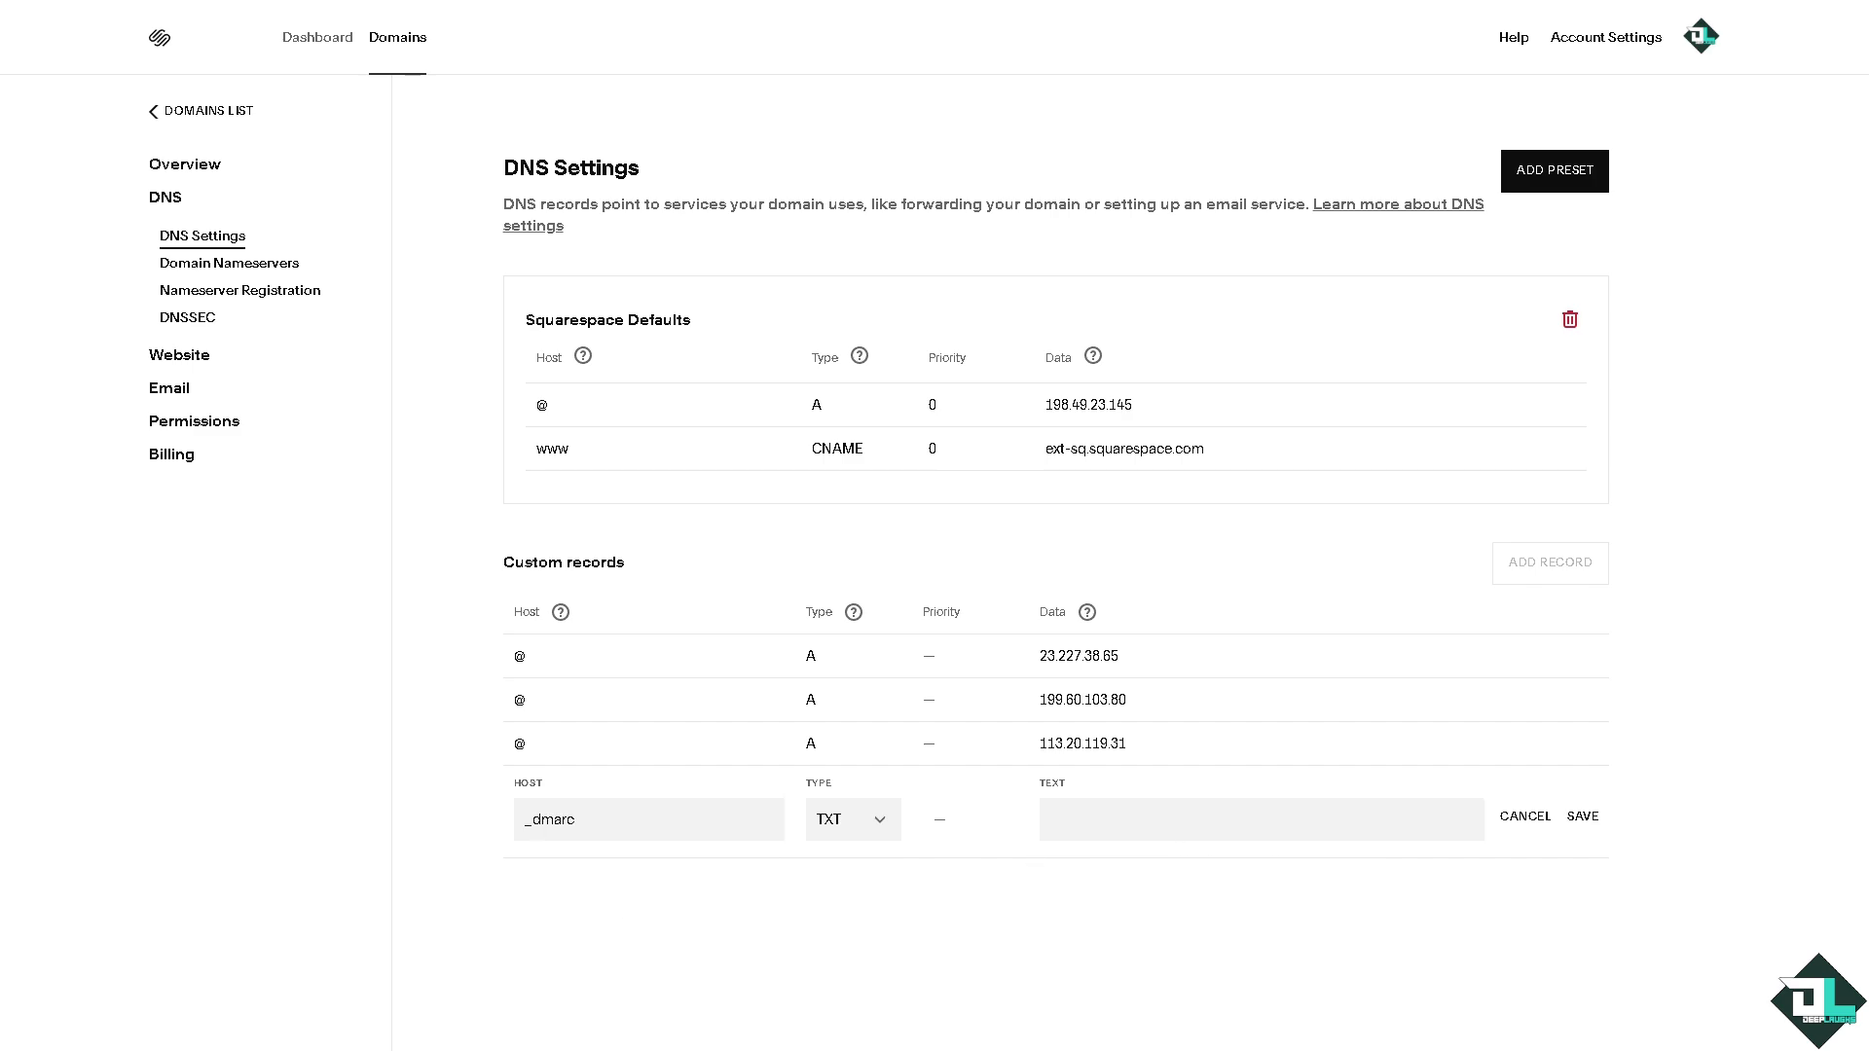
Copy the TXT record's required value v=DMARC1;p=none; from ActiveCampaign into the Squarespace record's text and save the record
key("ctrl+Tab")
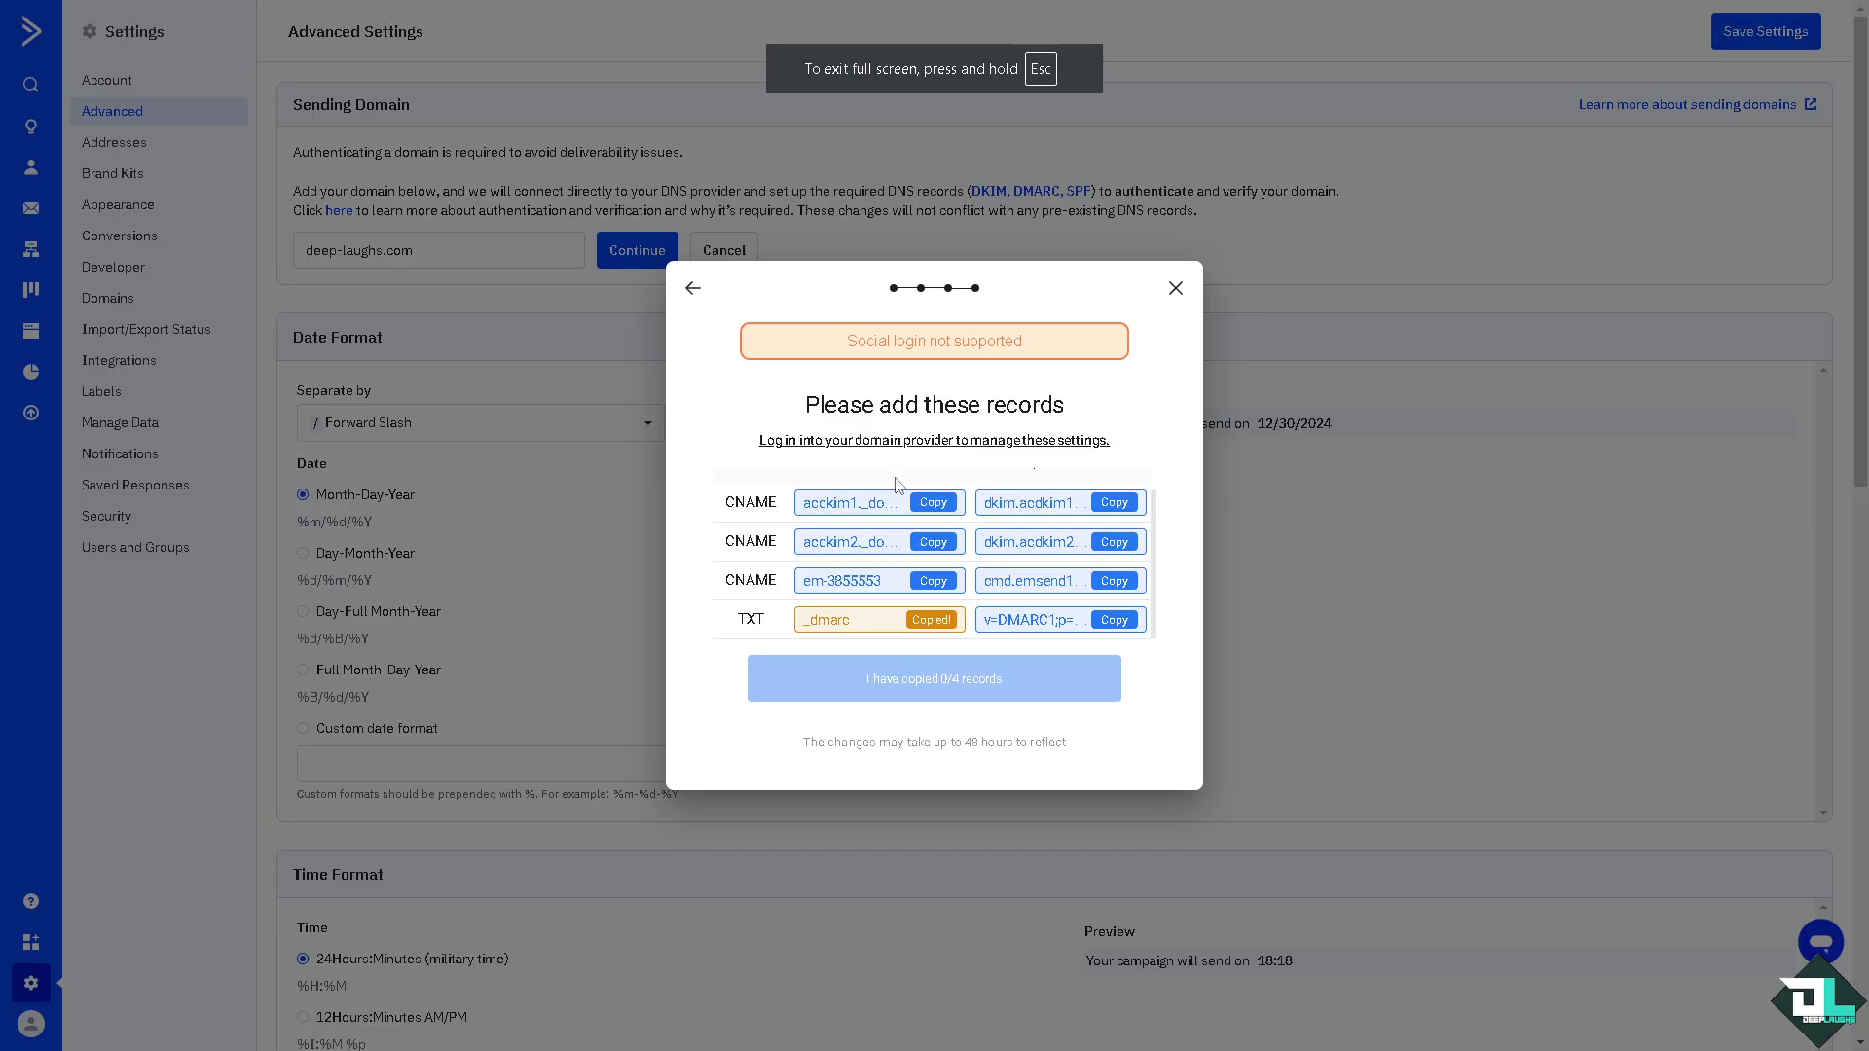
left_click(1116, 621)
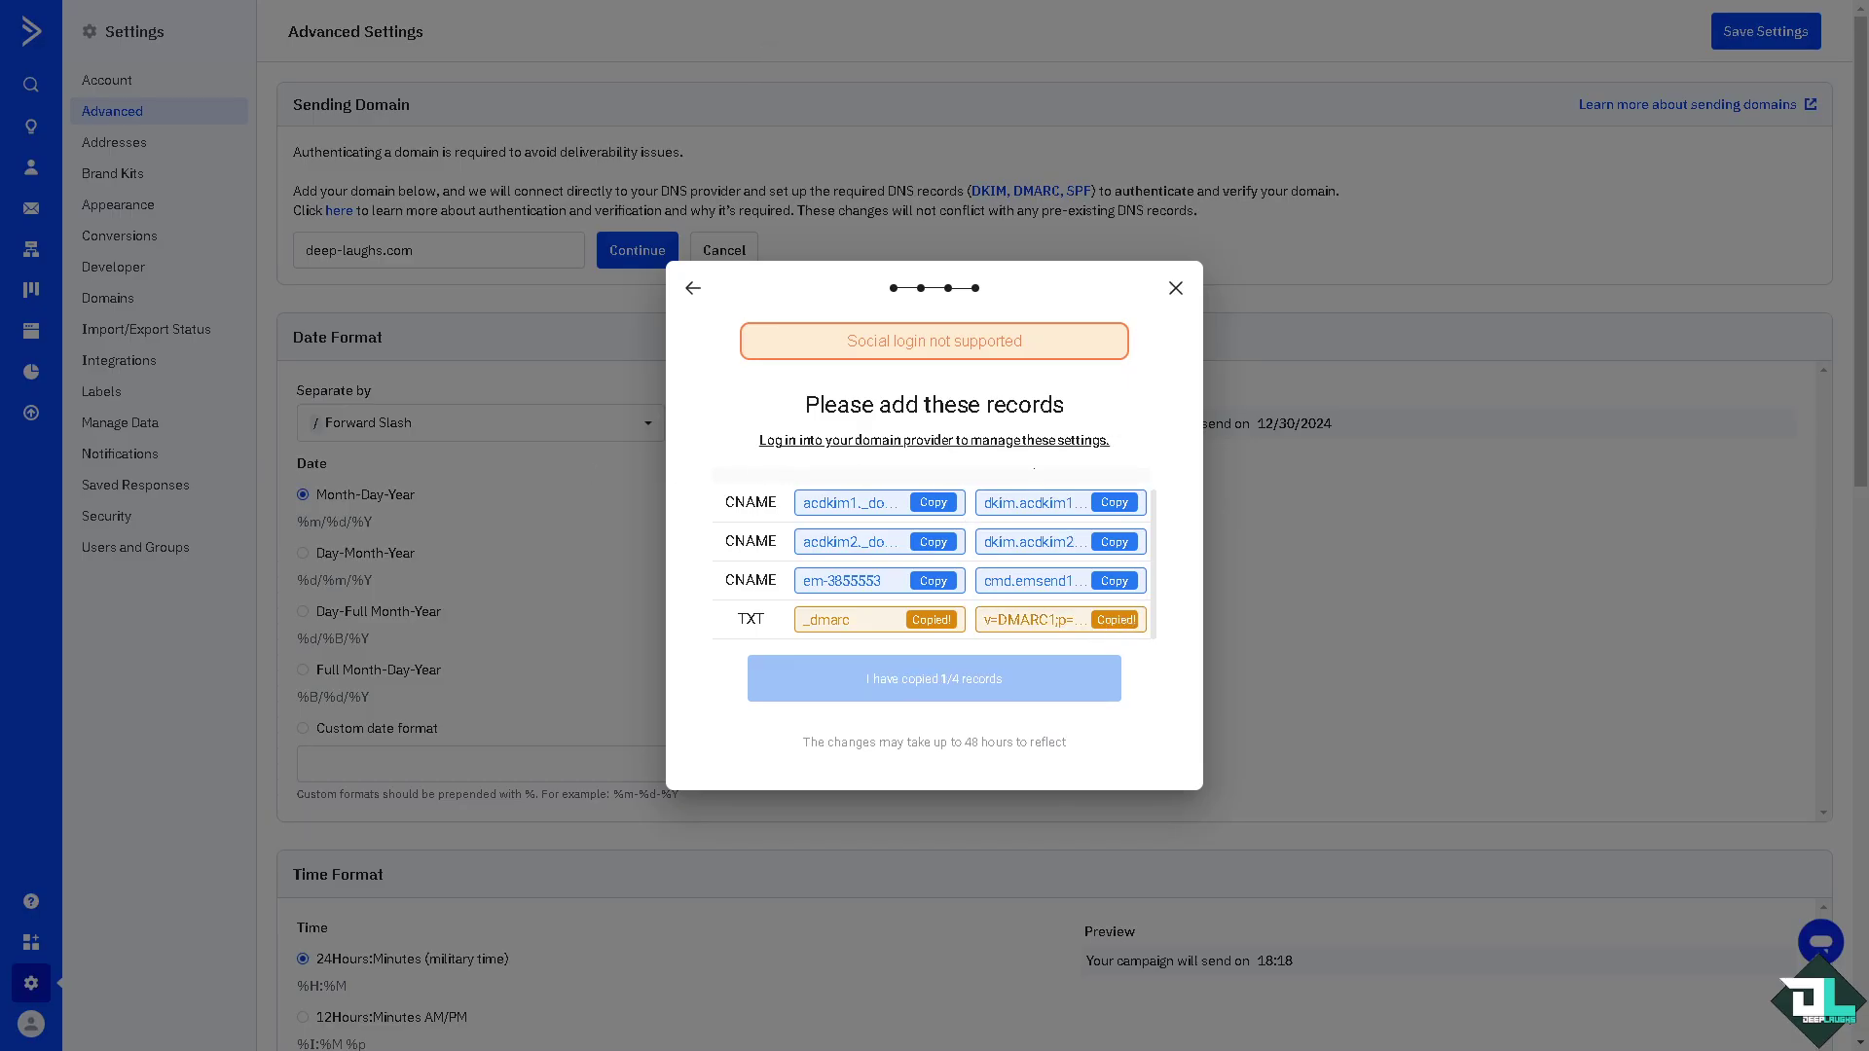
key("ctrl+Tab")
left_click(1189, 818)
key("ctrl+v")
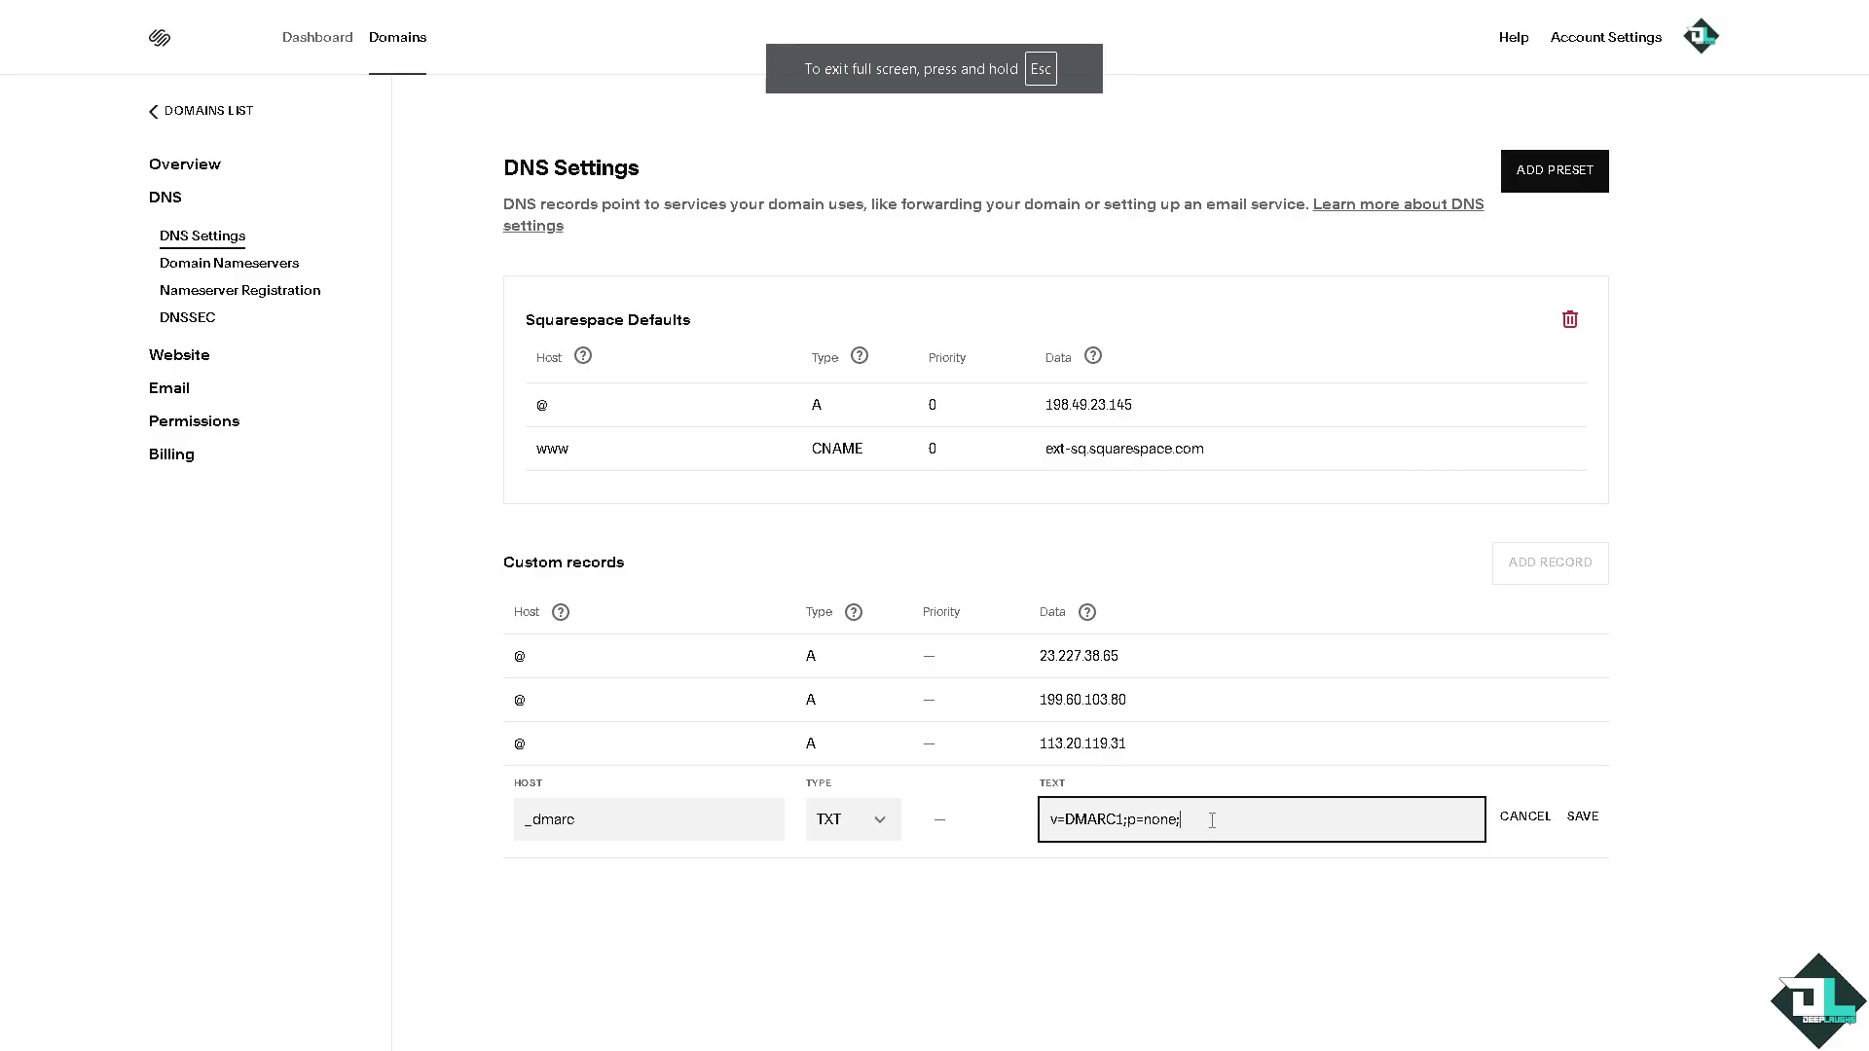
left_click(1582, 817)
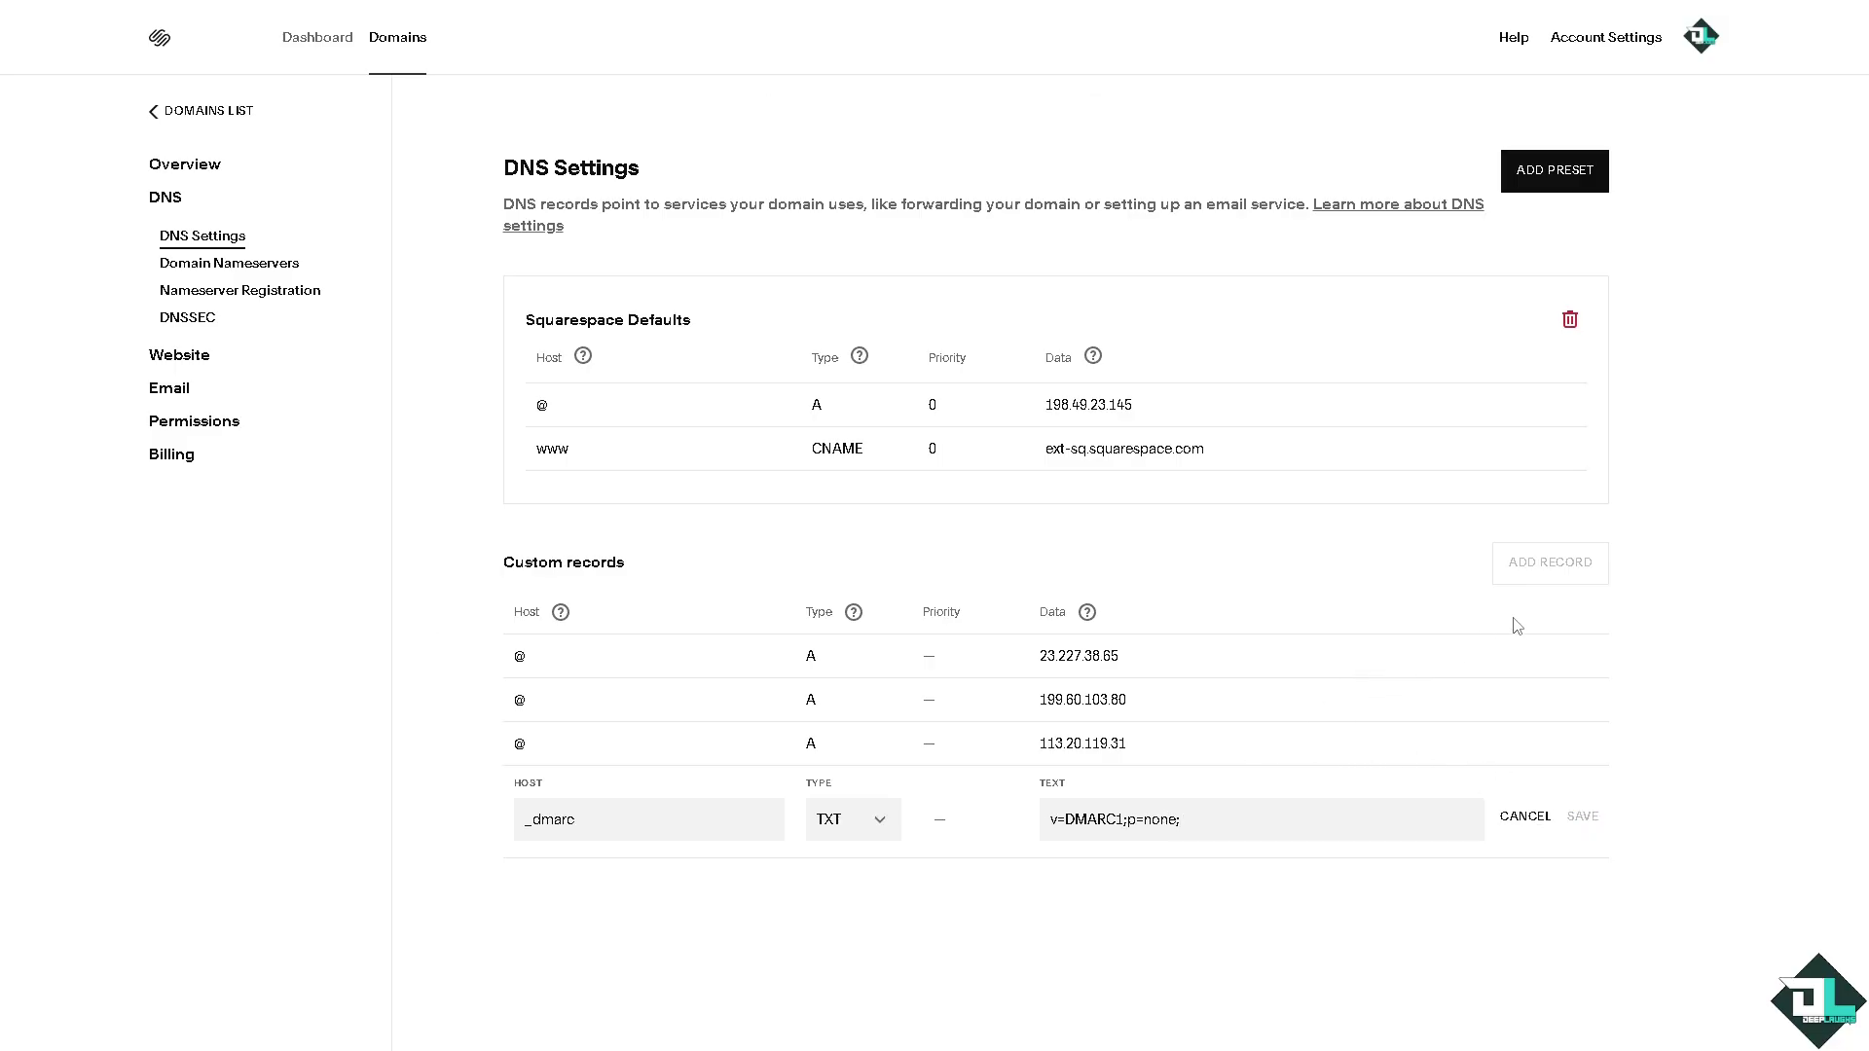
left_click(1570, 571)
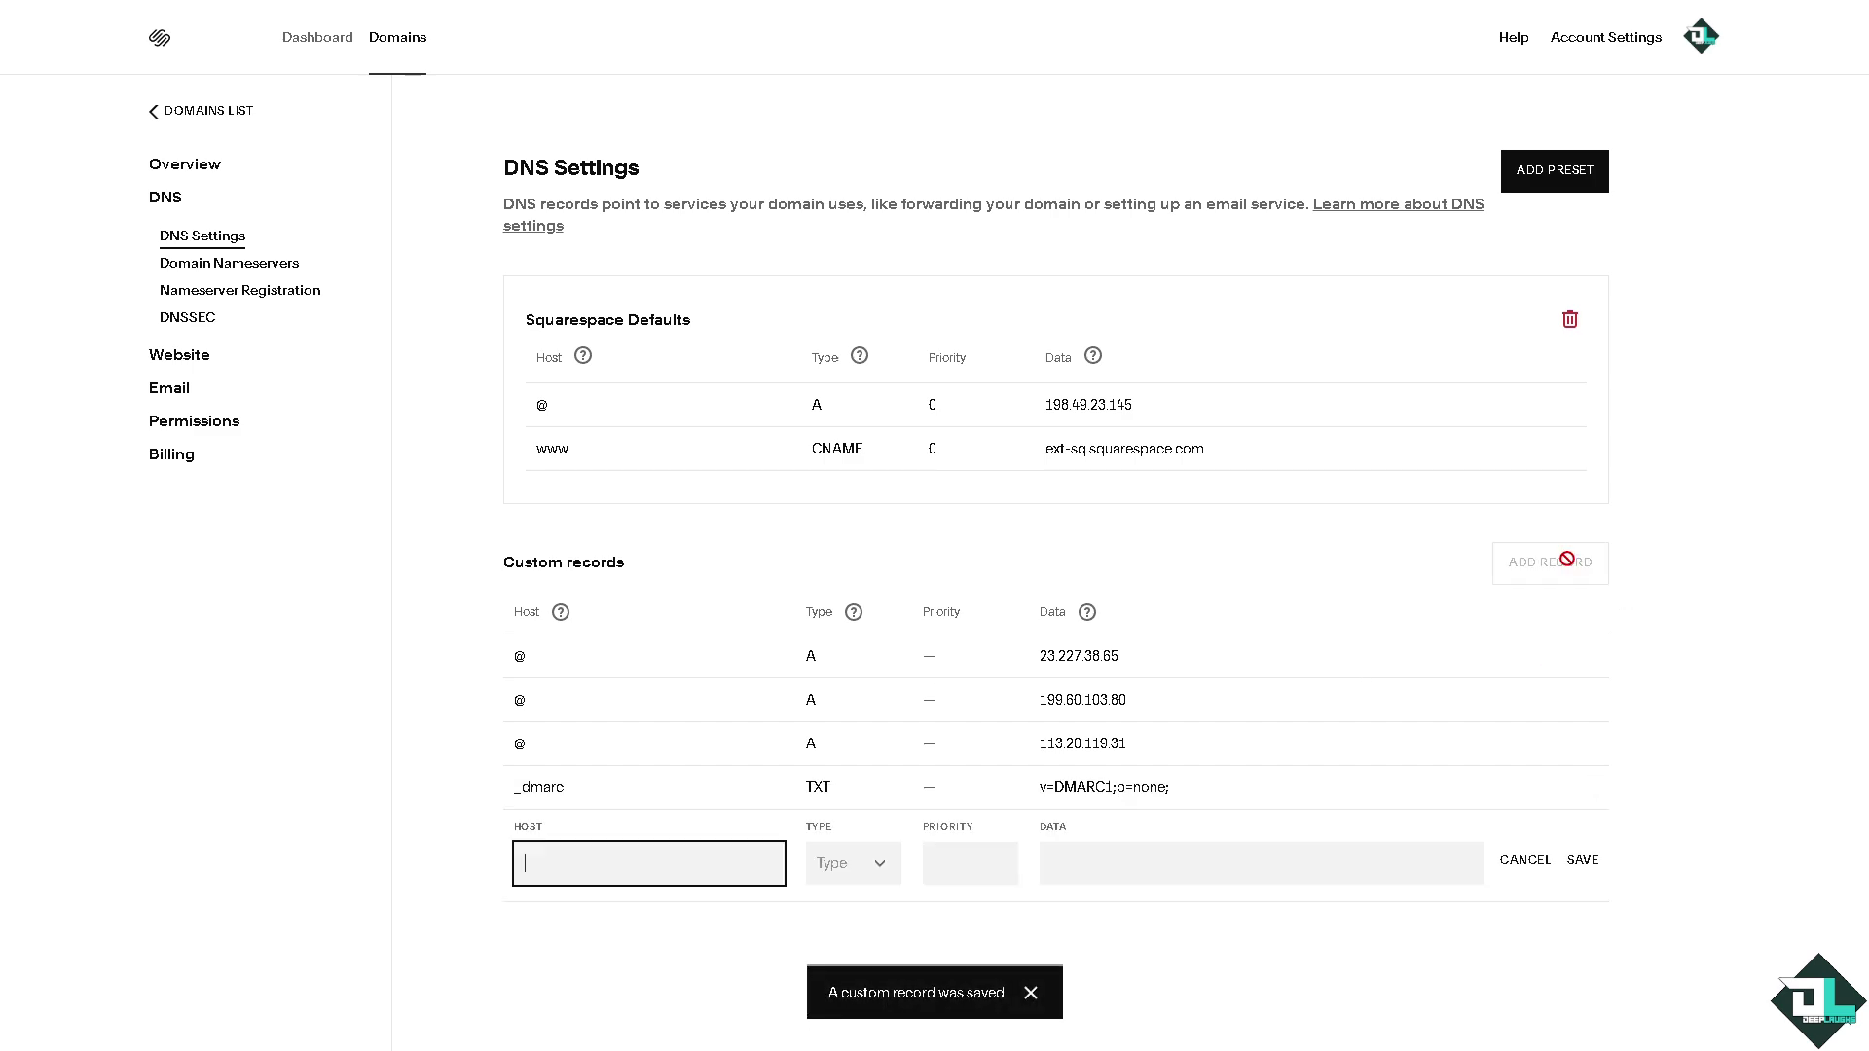
left_click(859, 869)
left_click(840, 435)
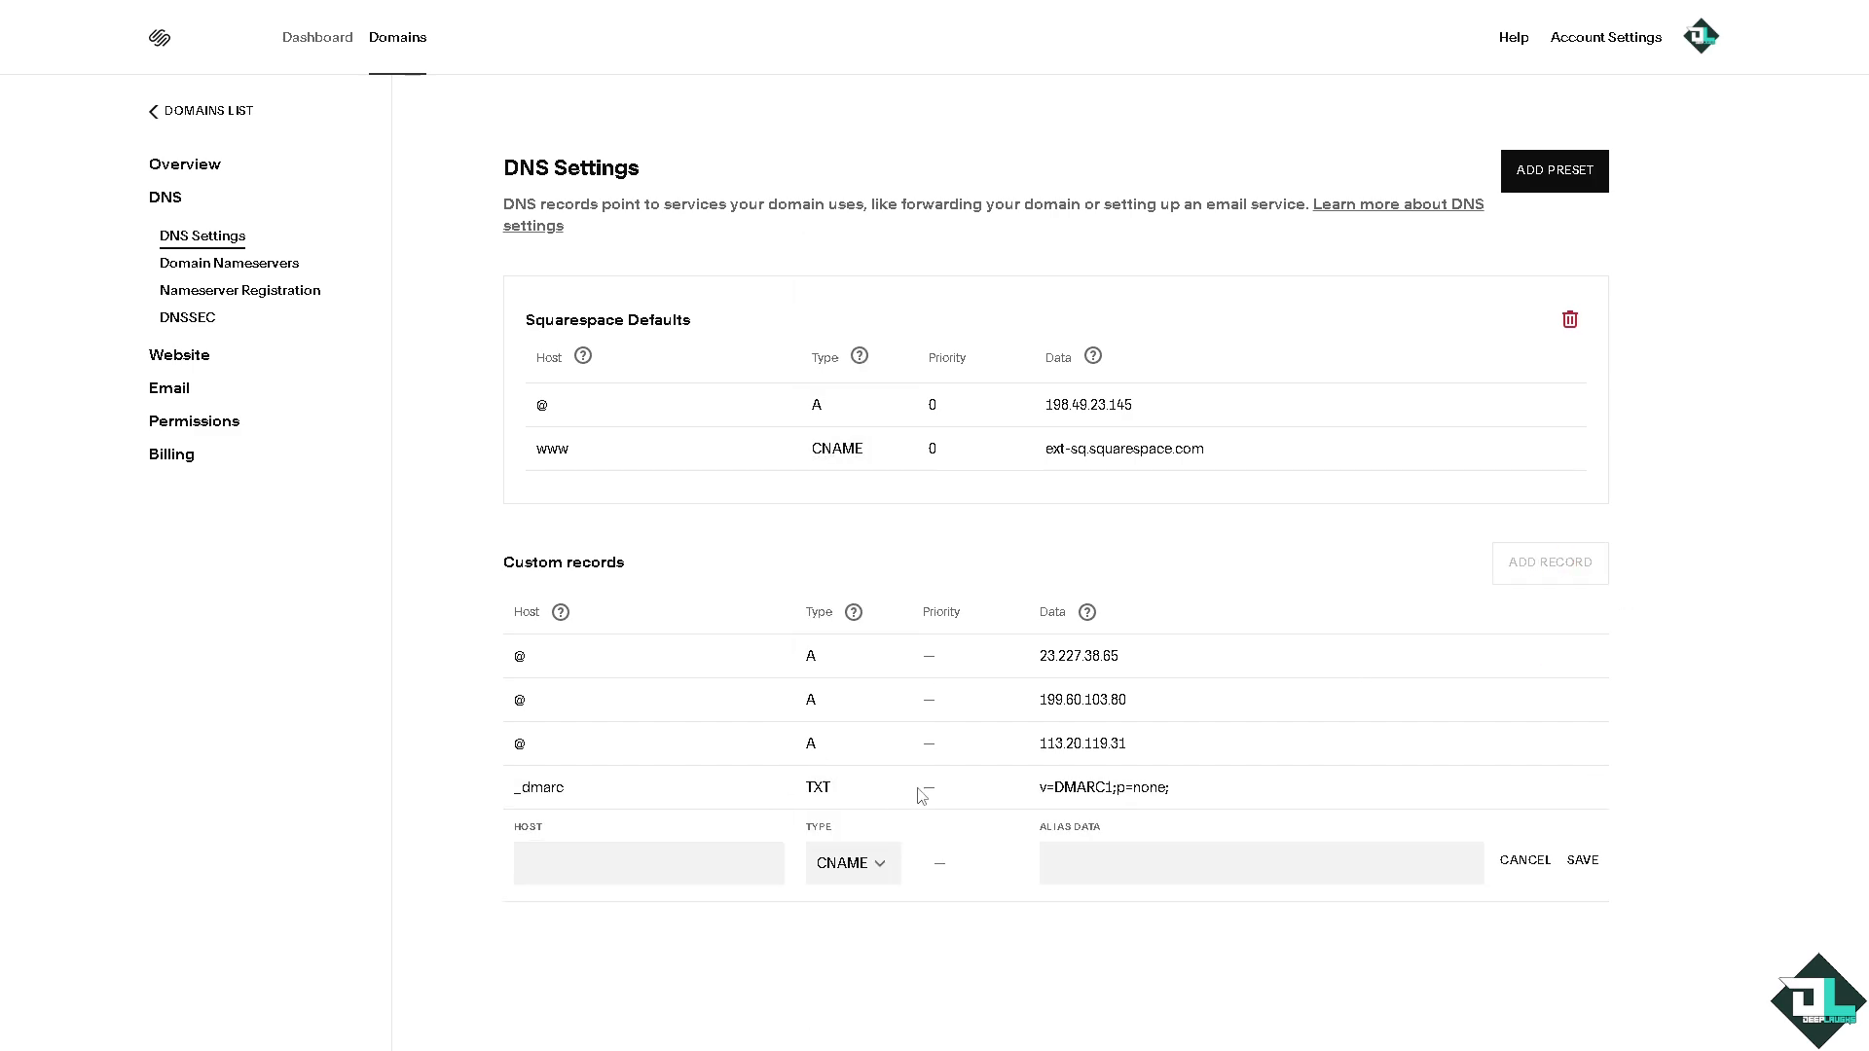
left_click(725, 859)
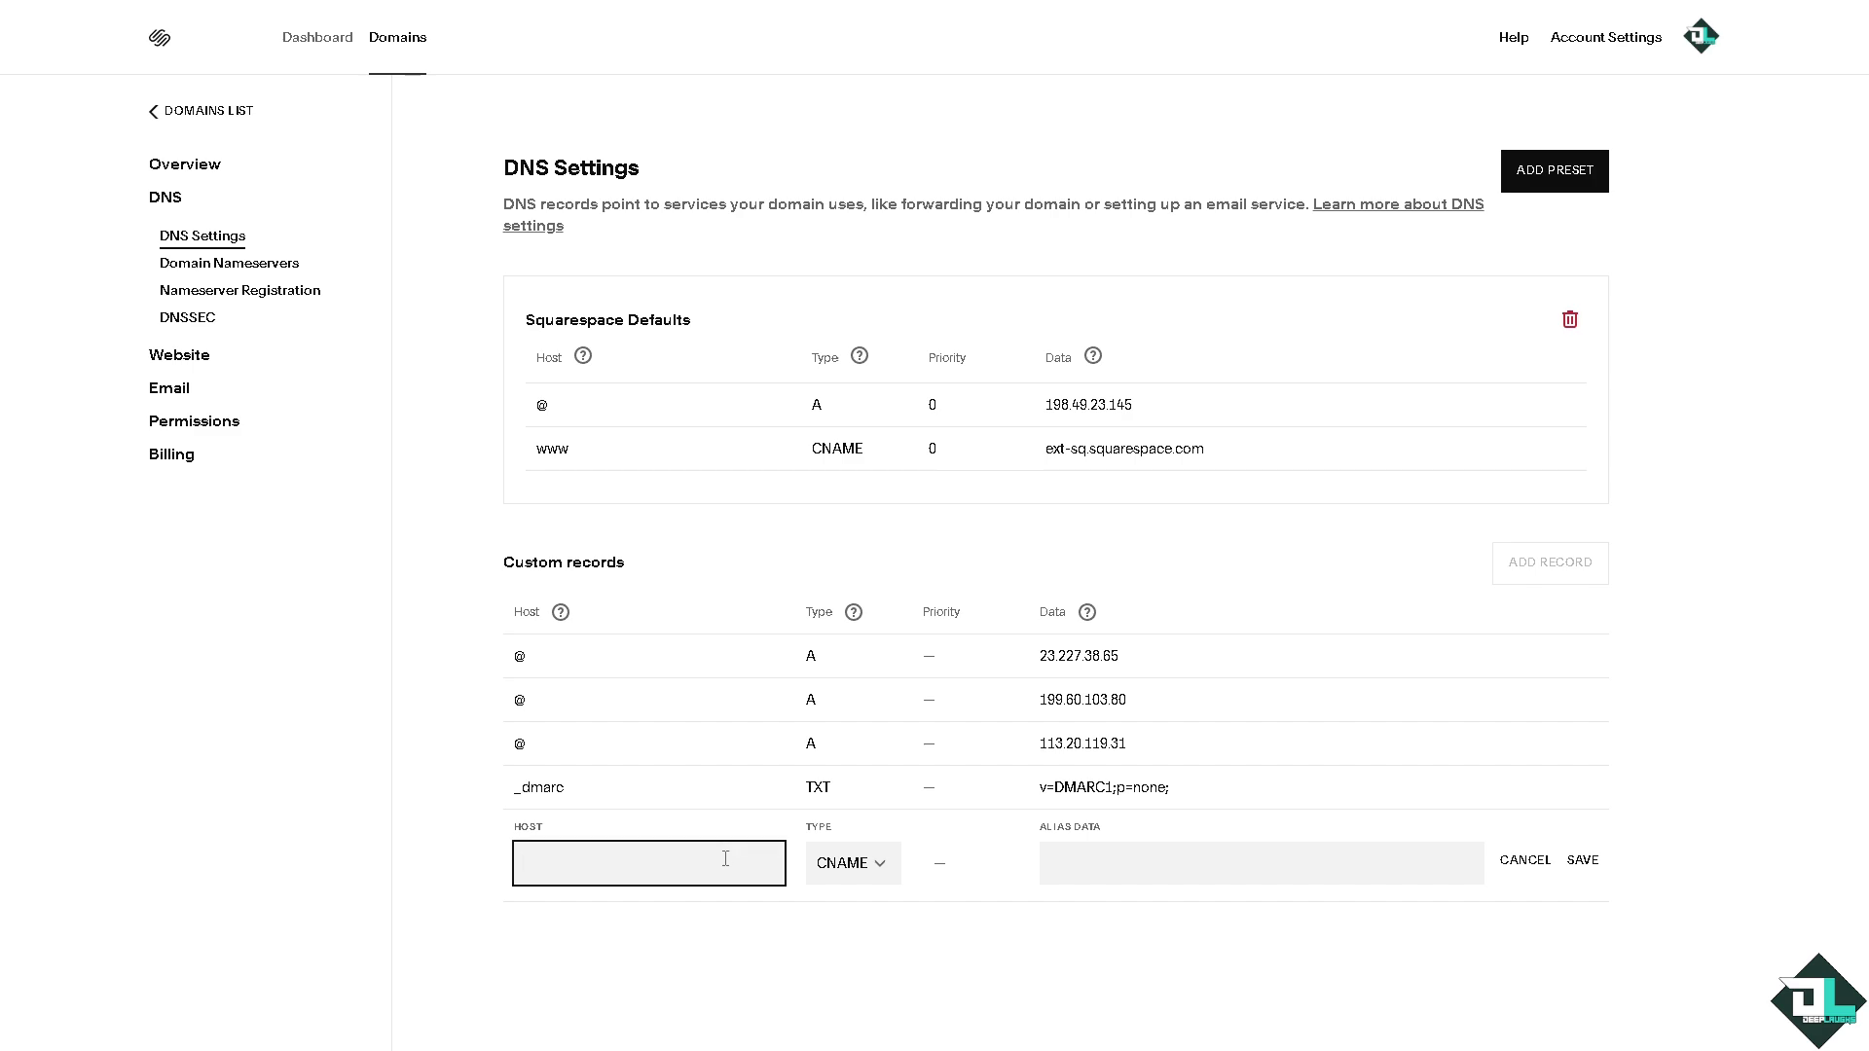
type("www")
left_click(808, 967)
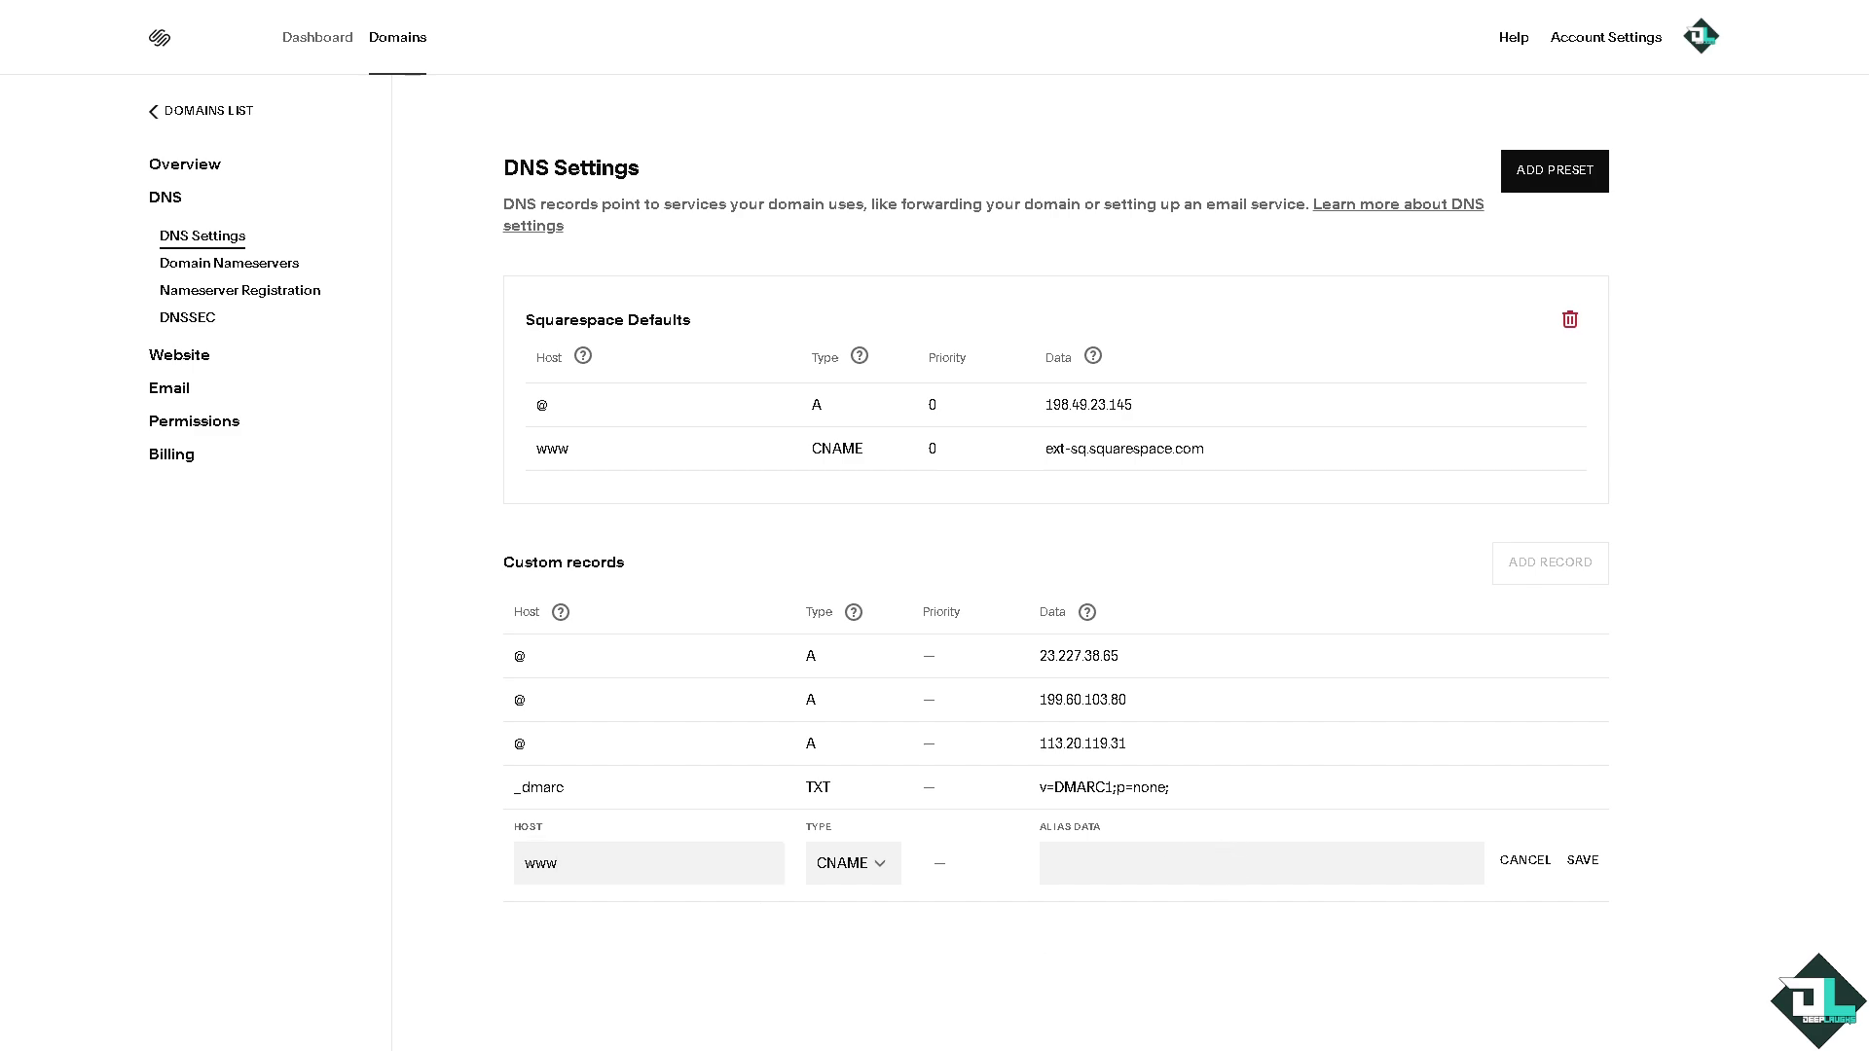
Copy the first CNAME record's value dkim.acdkim1.acems1.com from ActiveCampaign into the alias data of the Squarespace CNAME record
key("alt+Tab")
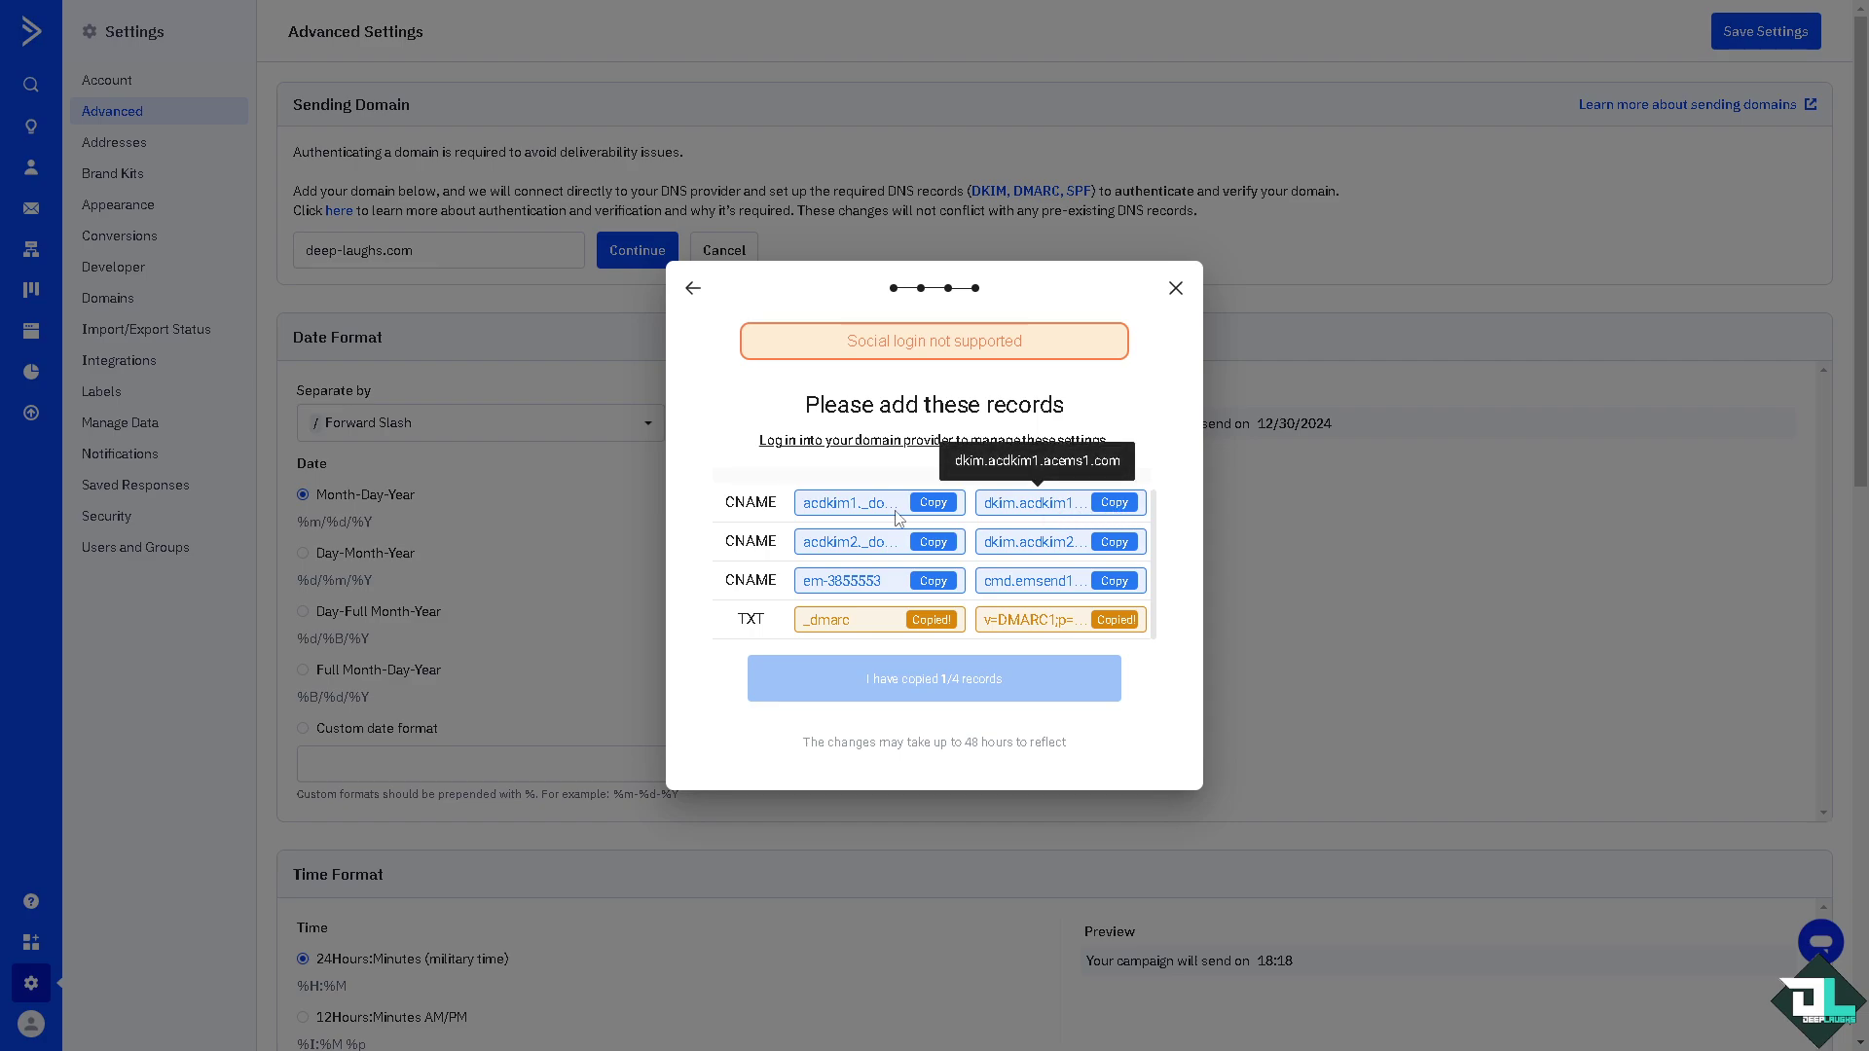
left_click(1127, 503)
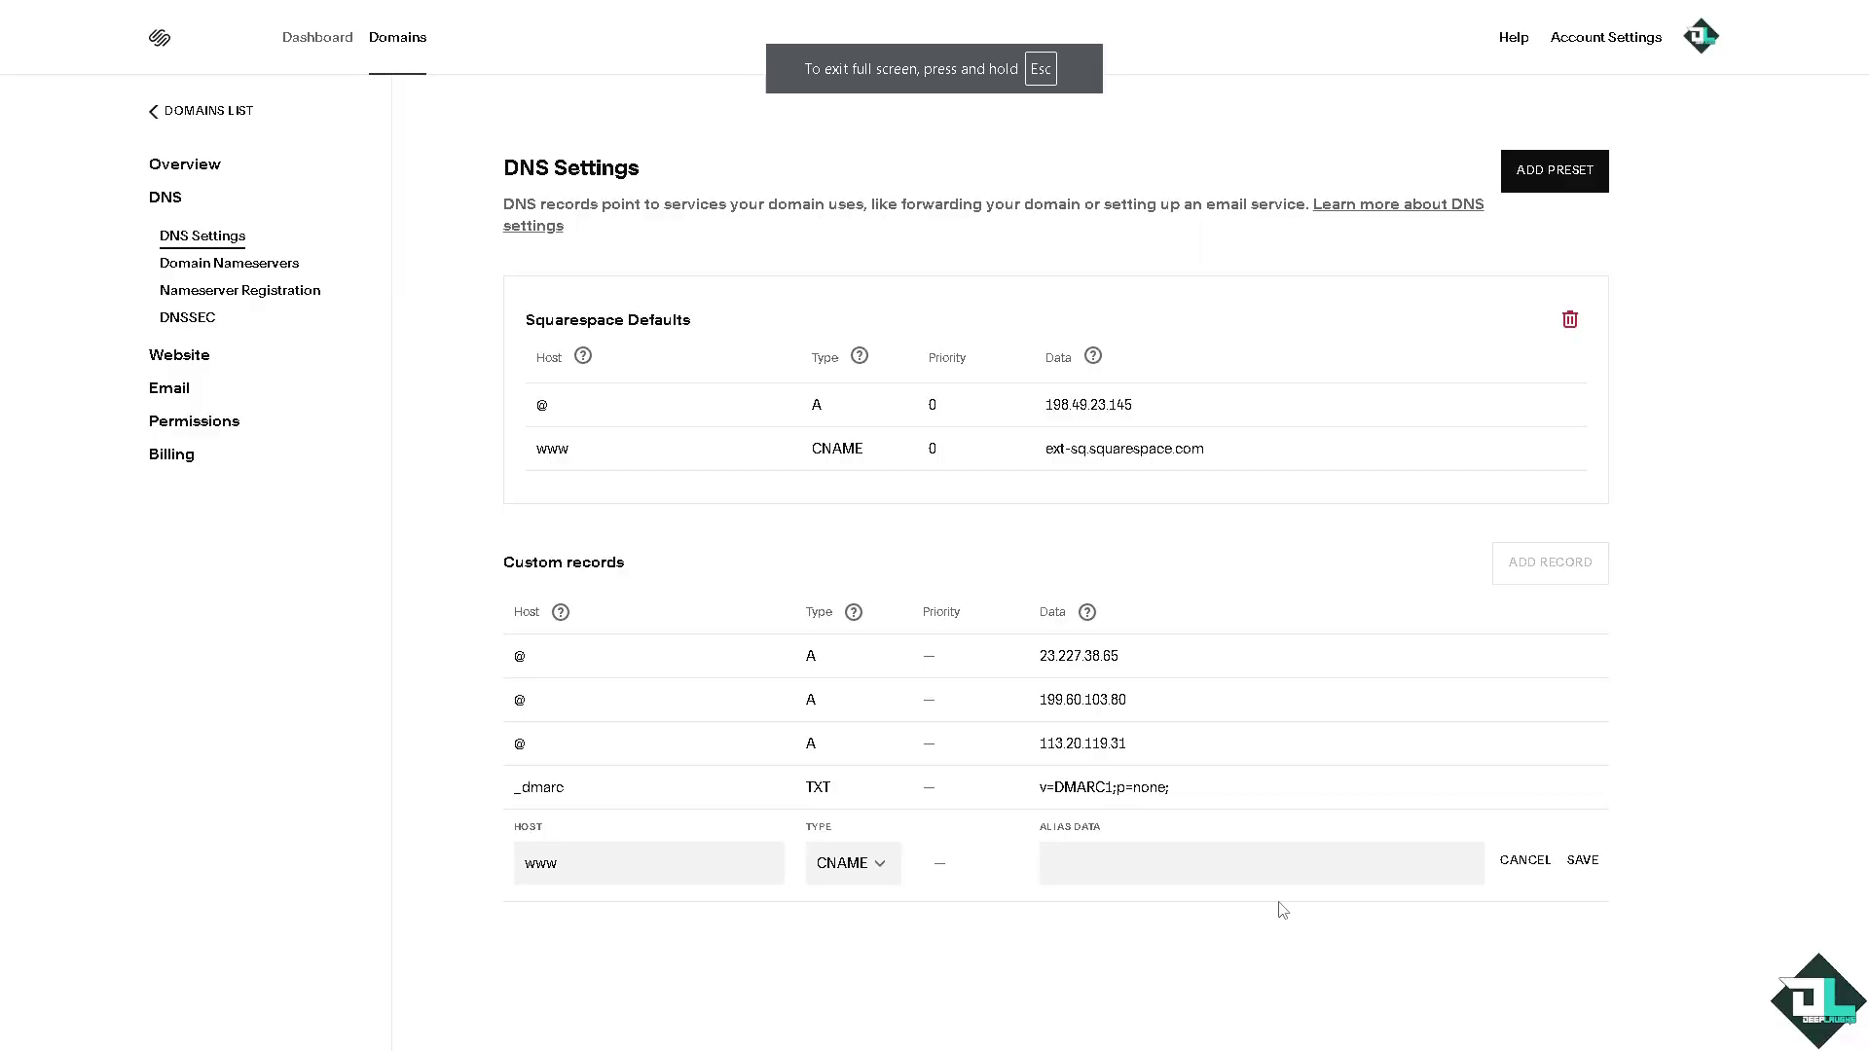
left_click(1307, 864)
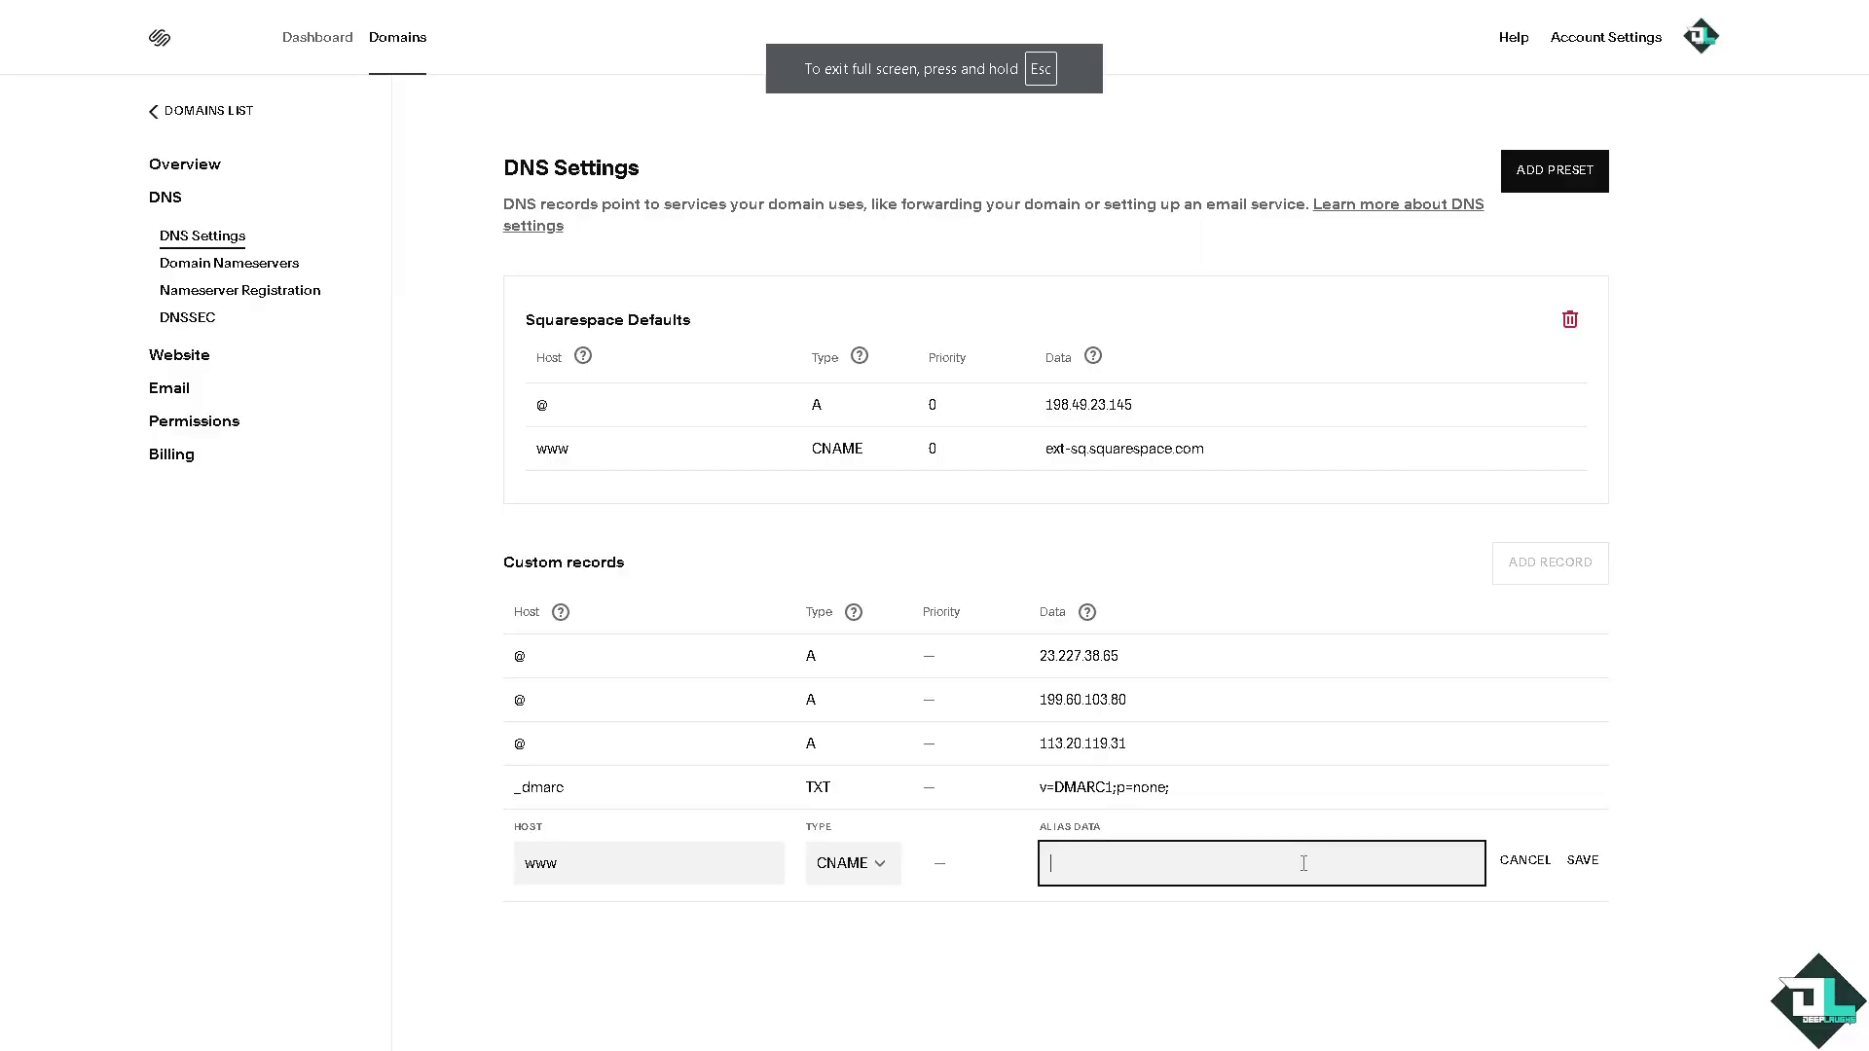
key("ctrl+v")
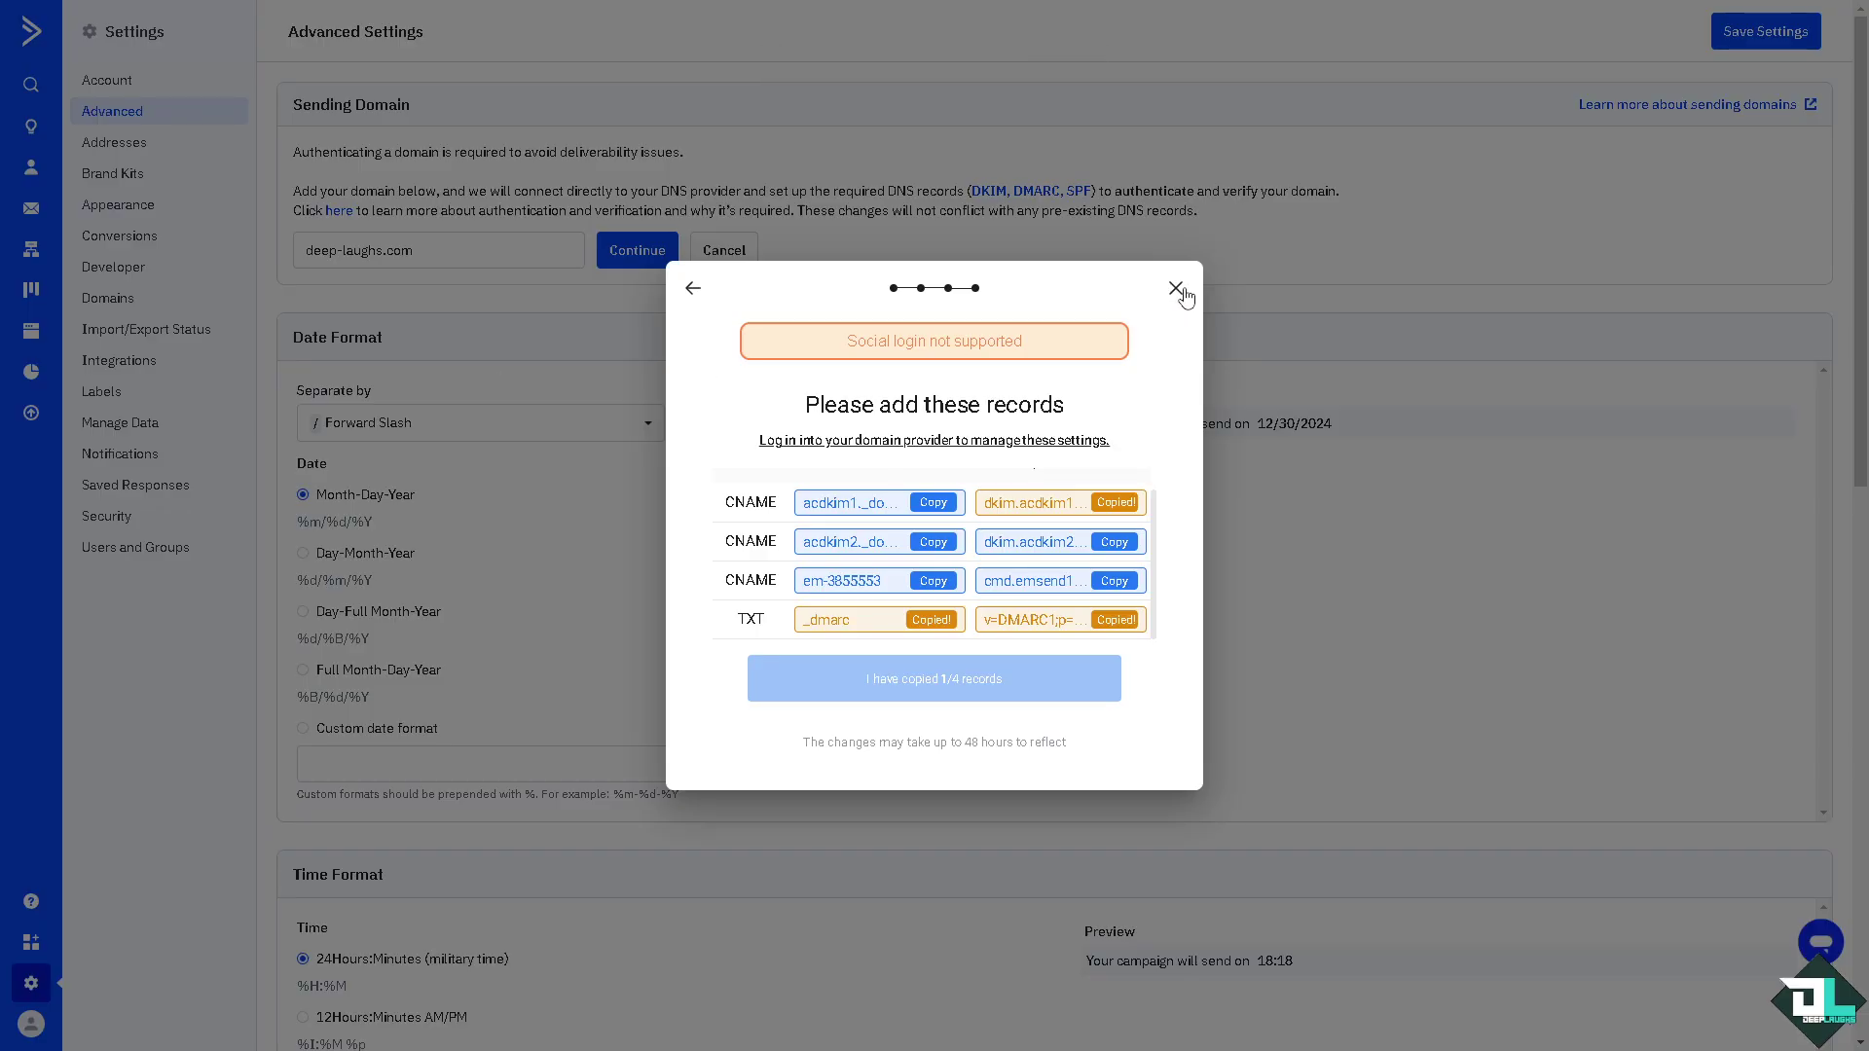
Exit the record instructions in ActiveCampaign, confirming that the required records have been added at the domain provider
left_click(1177, 291)
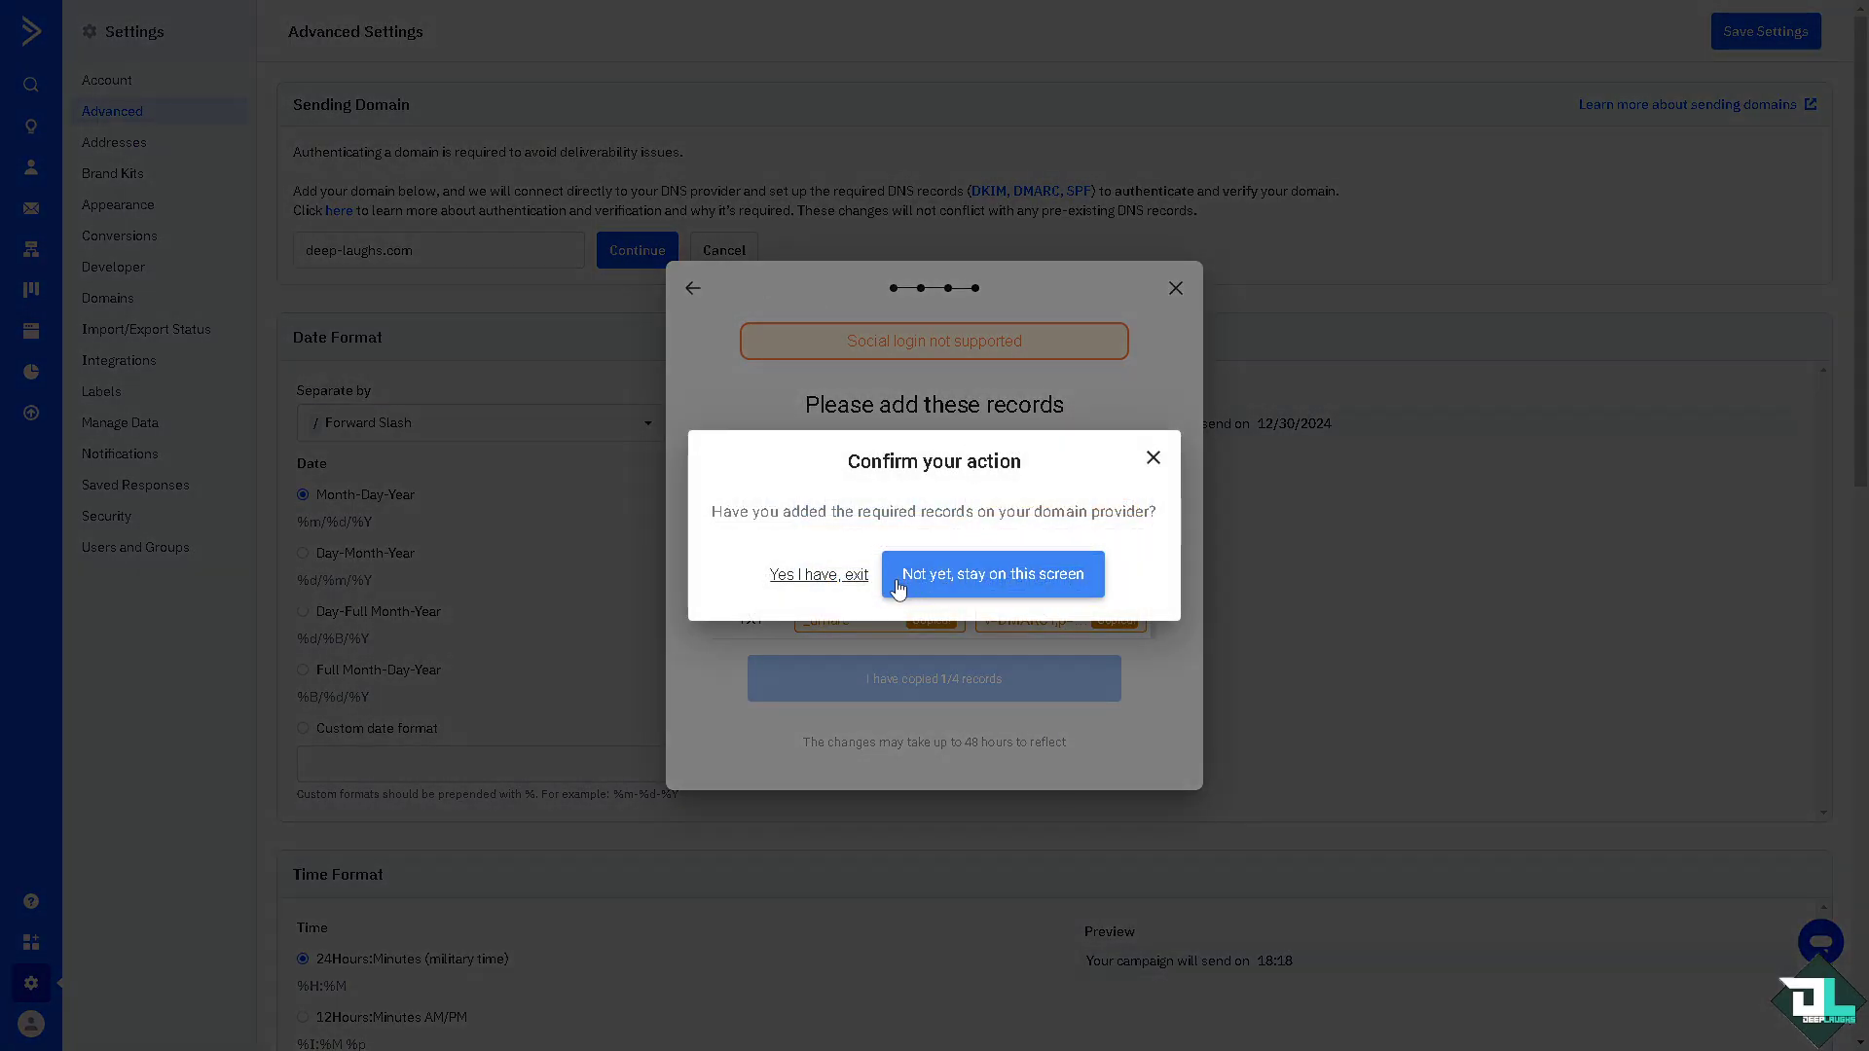
left_click(819, 575)
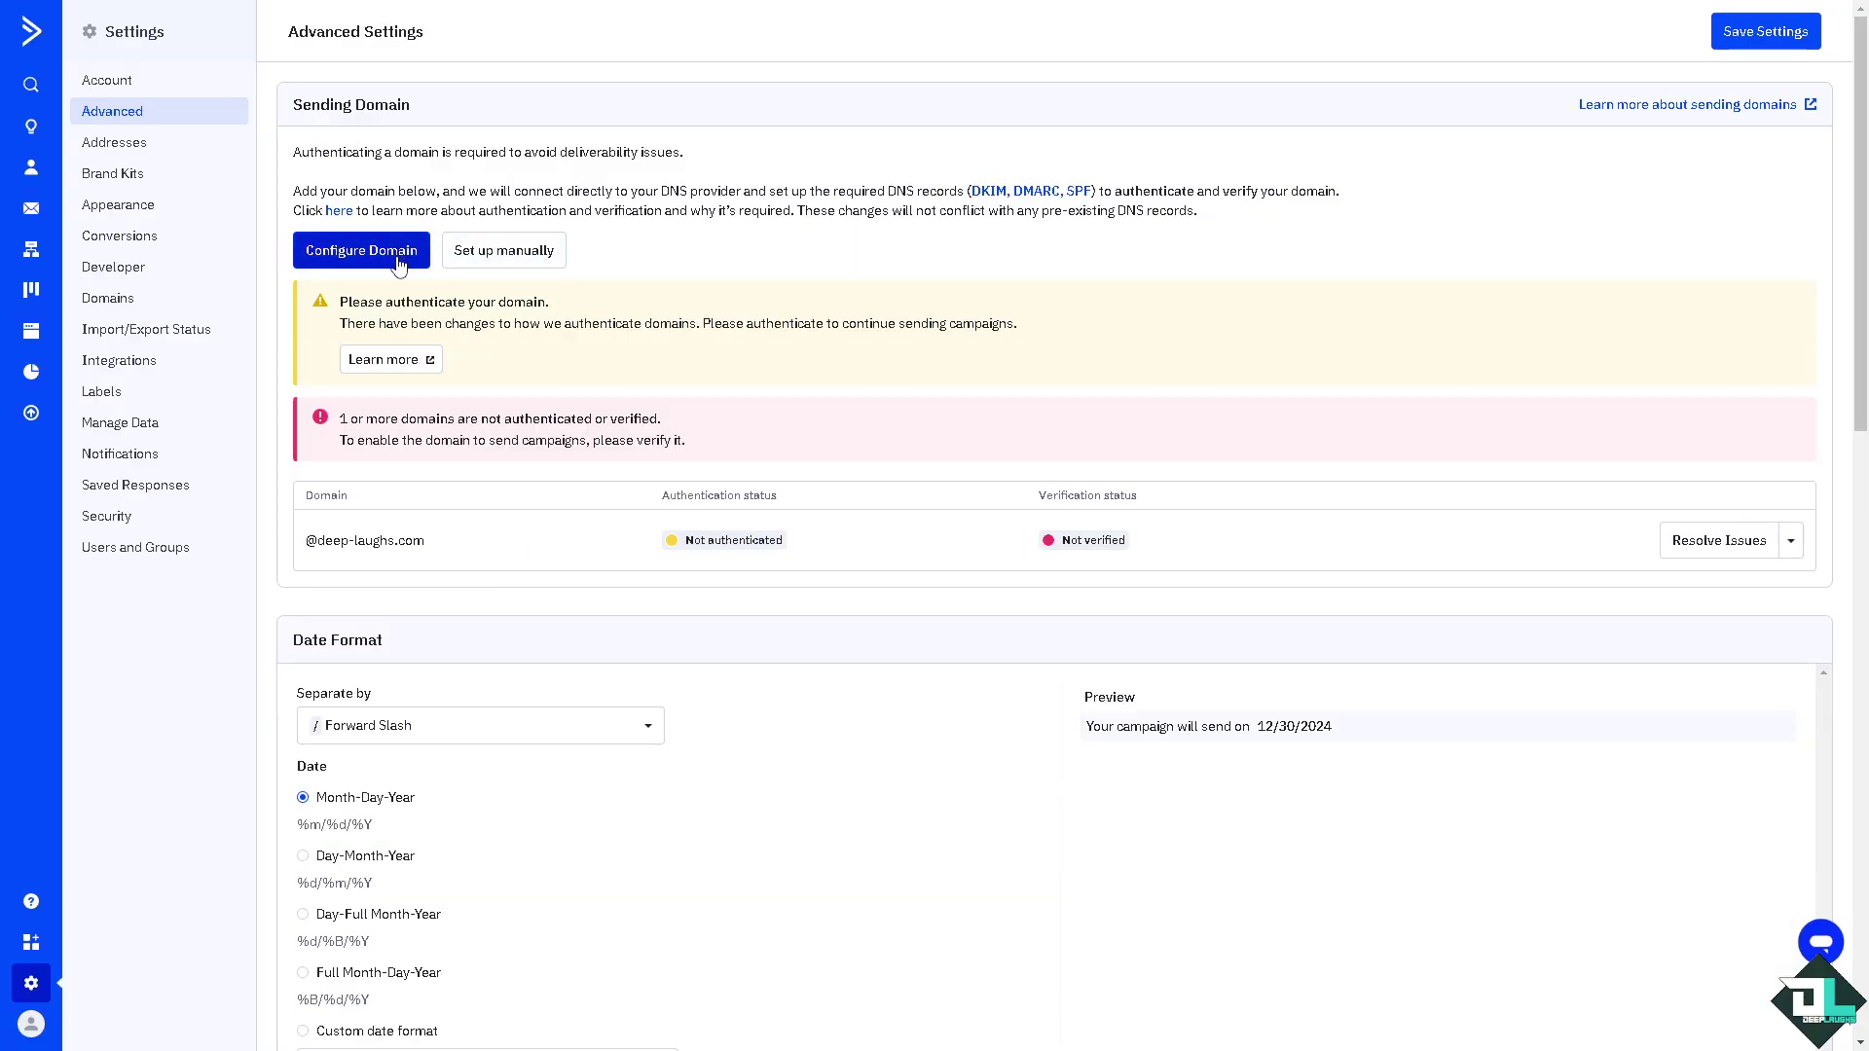
Try to set up deep-laughs.com manually as a sending domain again
left_click(494, 255)
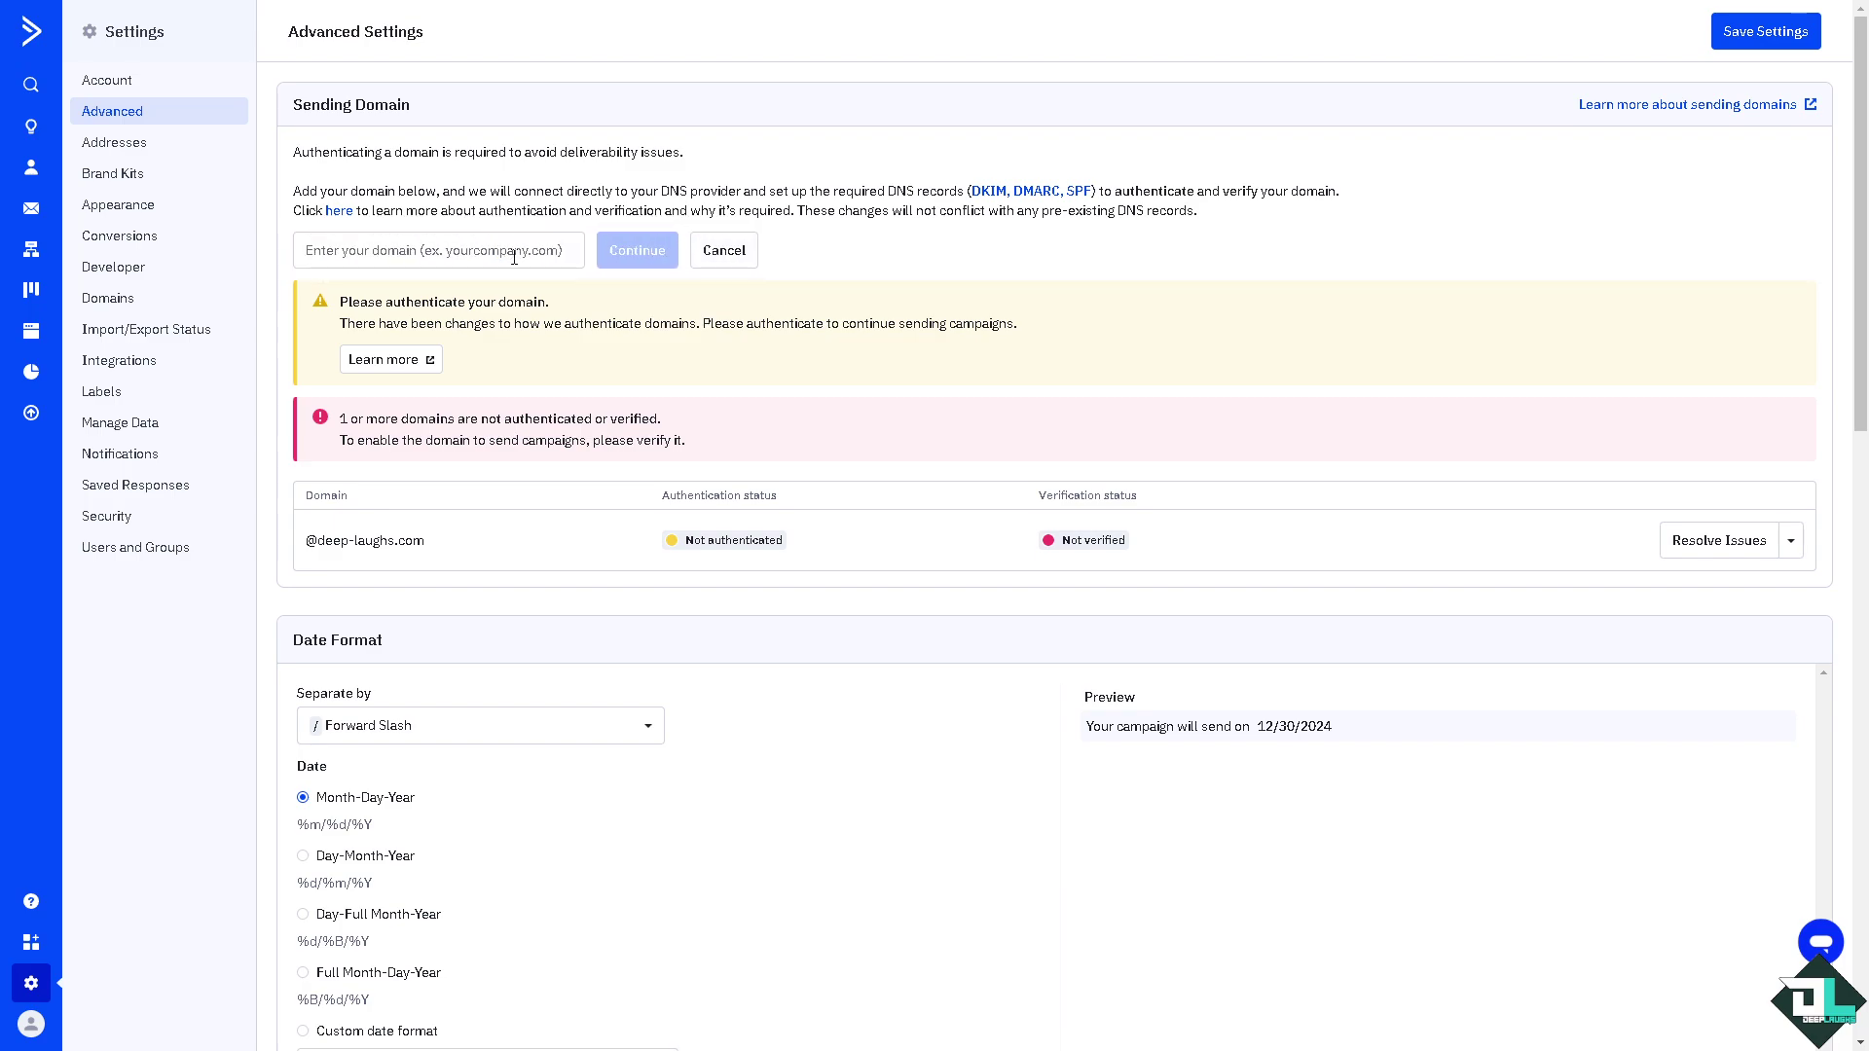
left_click(505, 250)
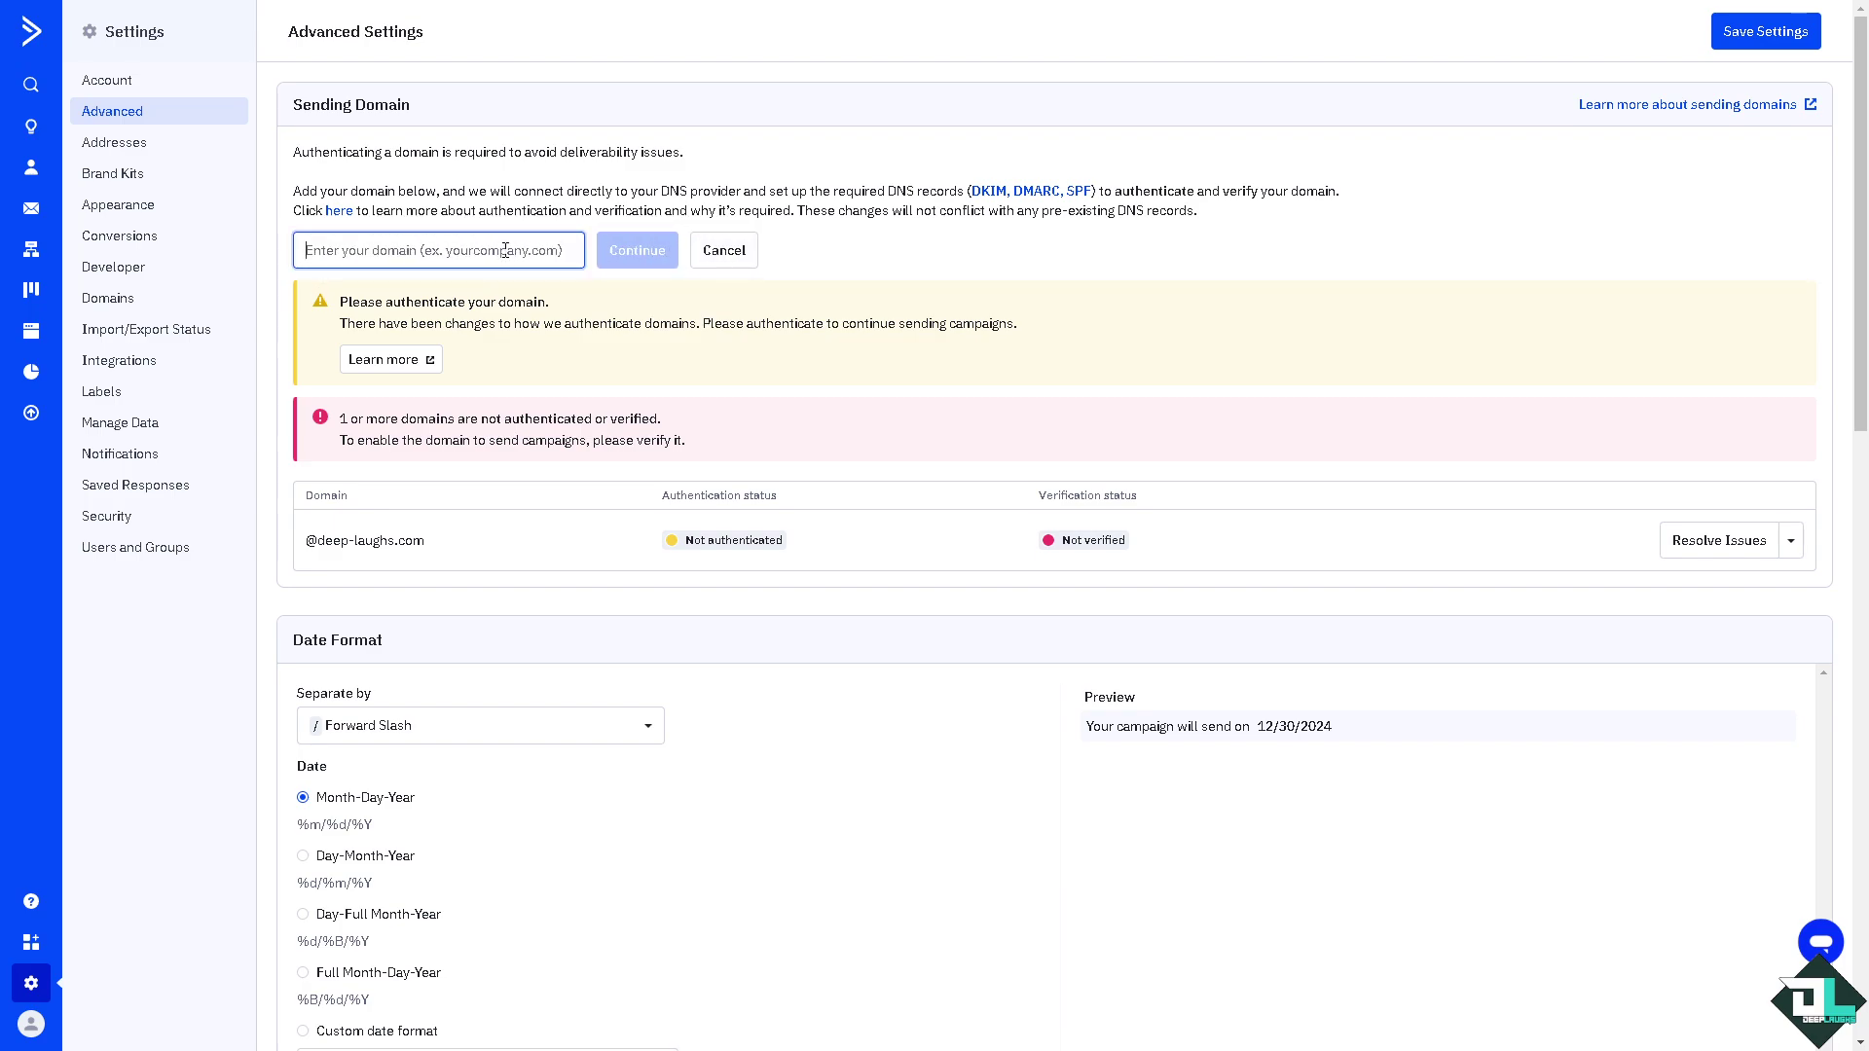
type("d")
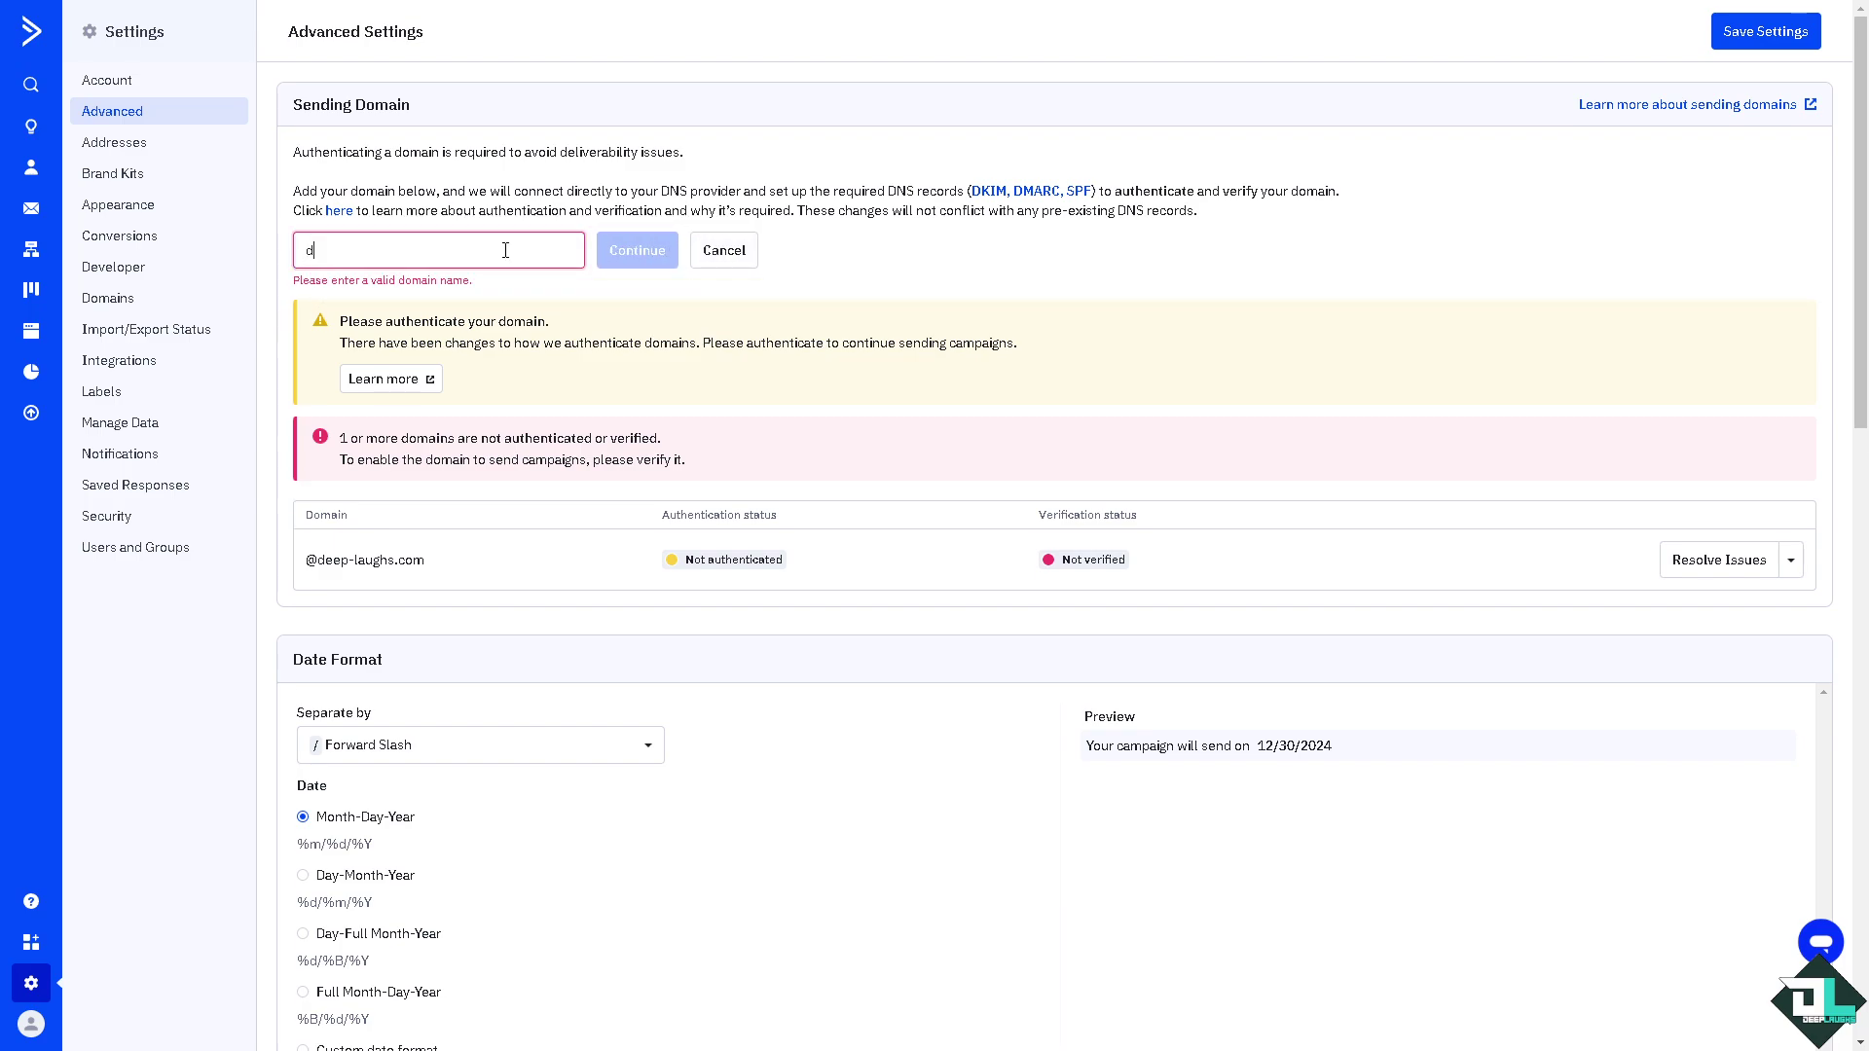
type("eep-klaughs.com")
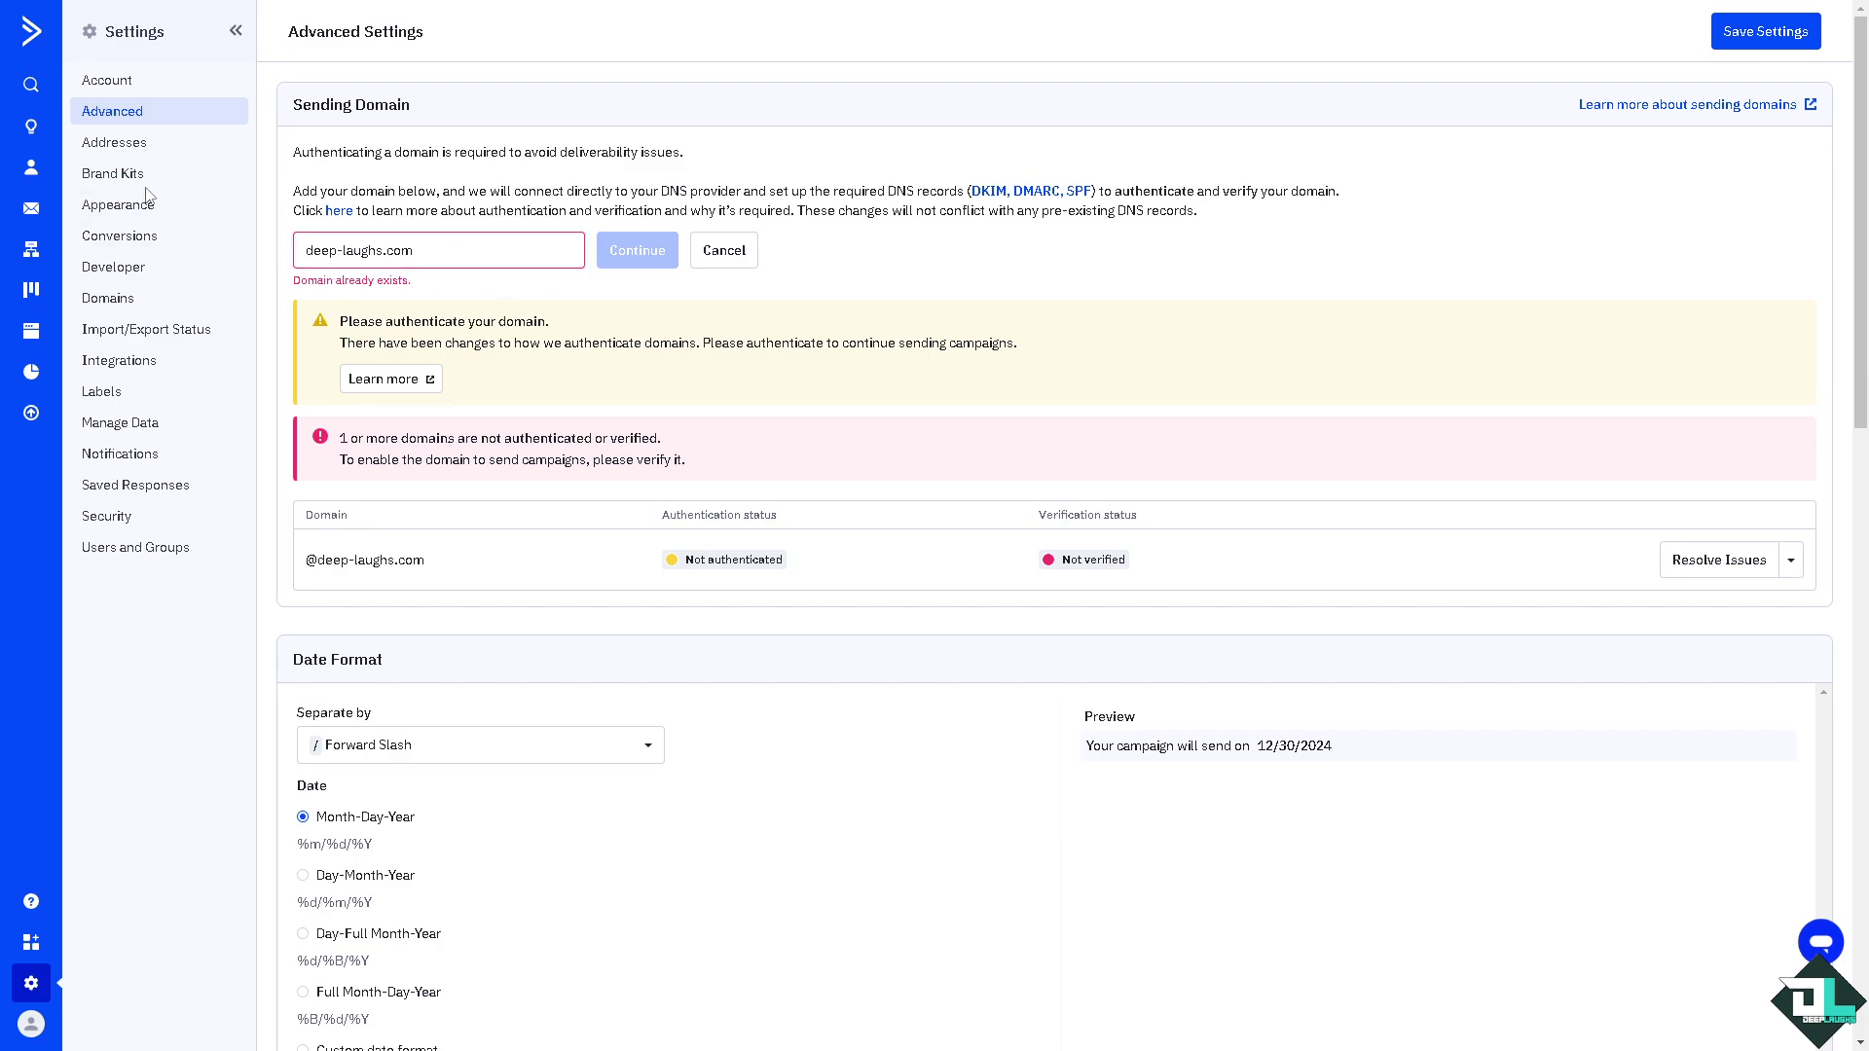
Check the domain alias settings and return to the sending domain entry in the advanced settings
left_click(110, 309)
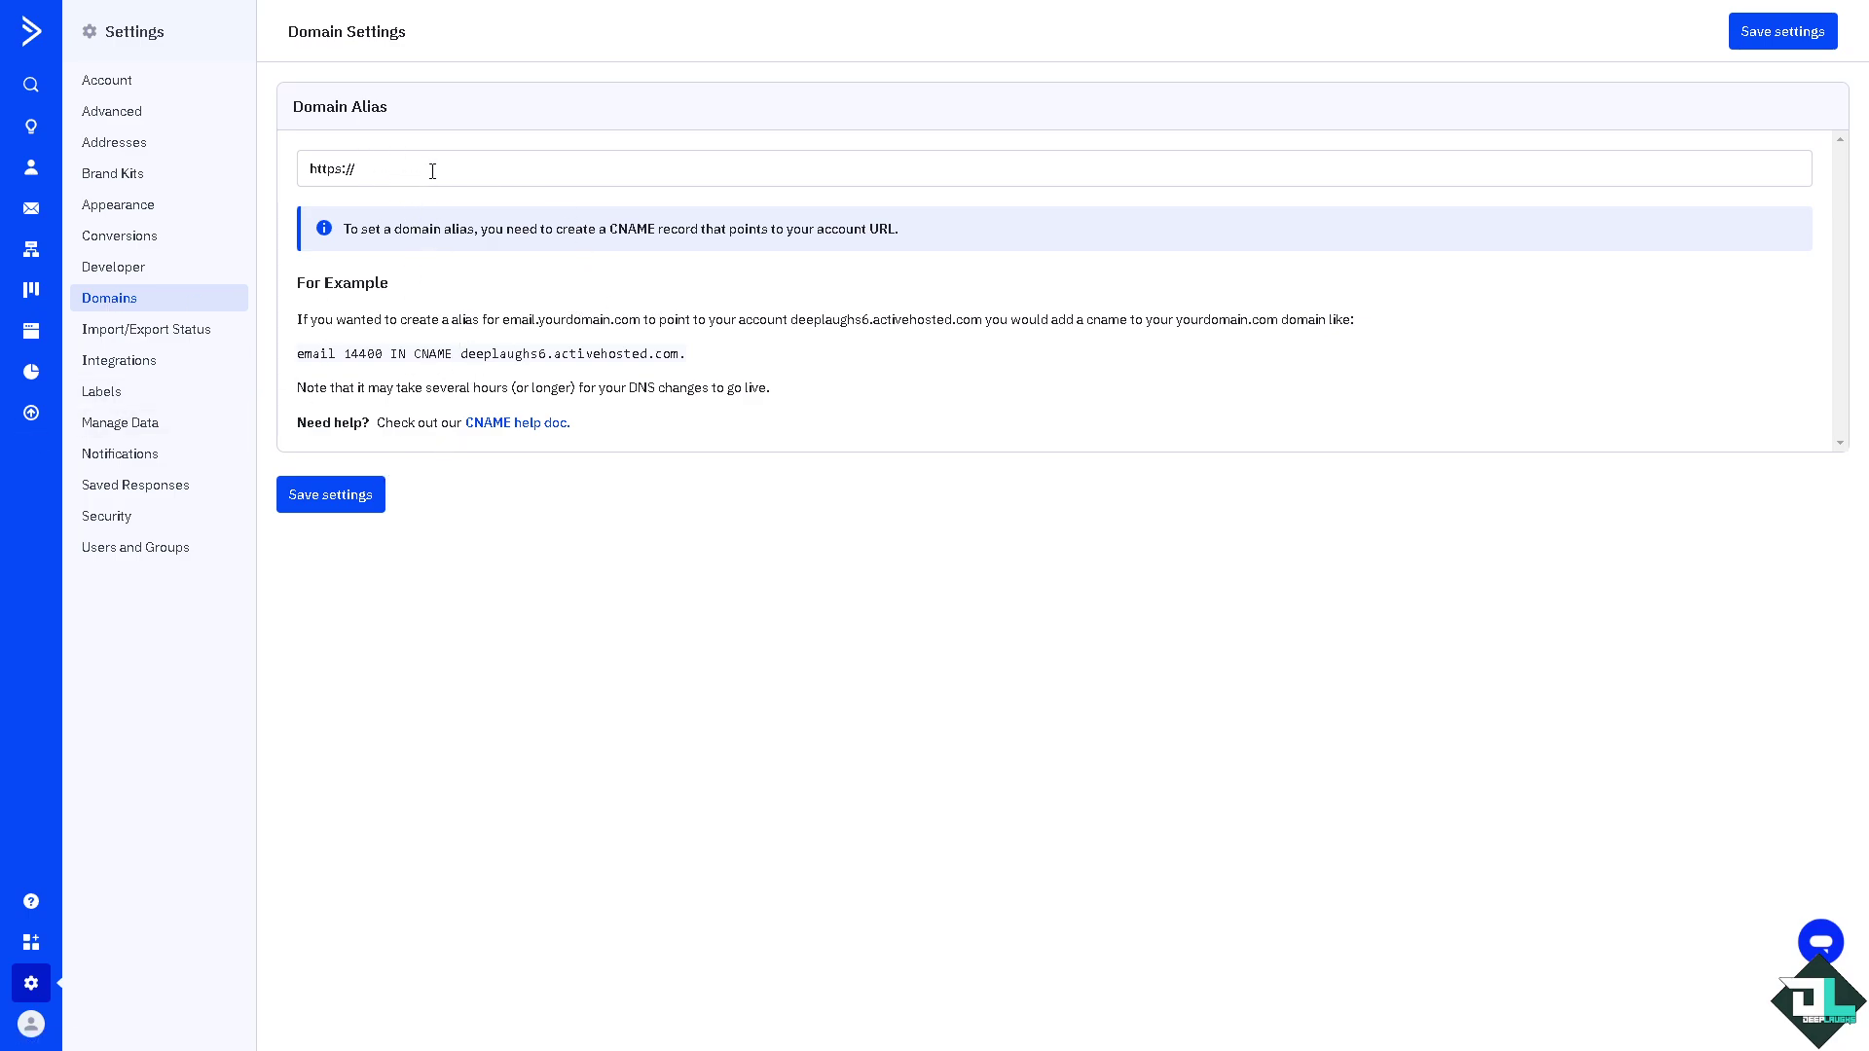
left_click(142, 115)
left_click(376, 250)
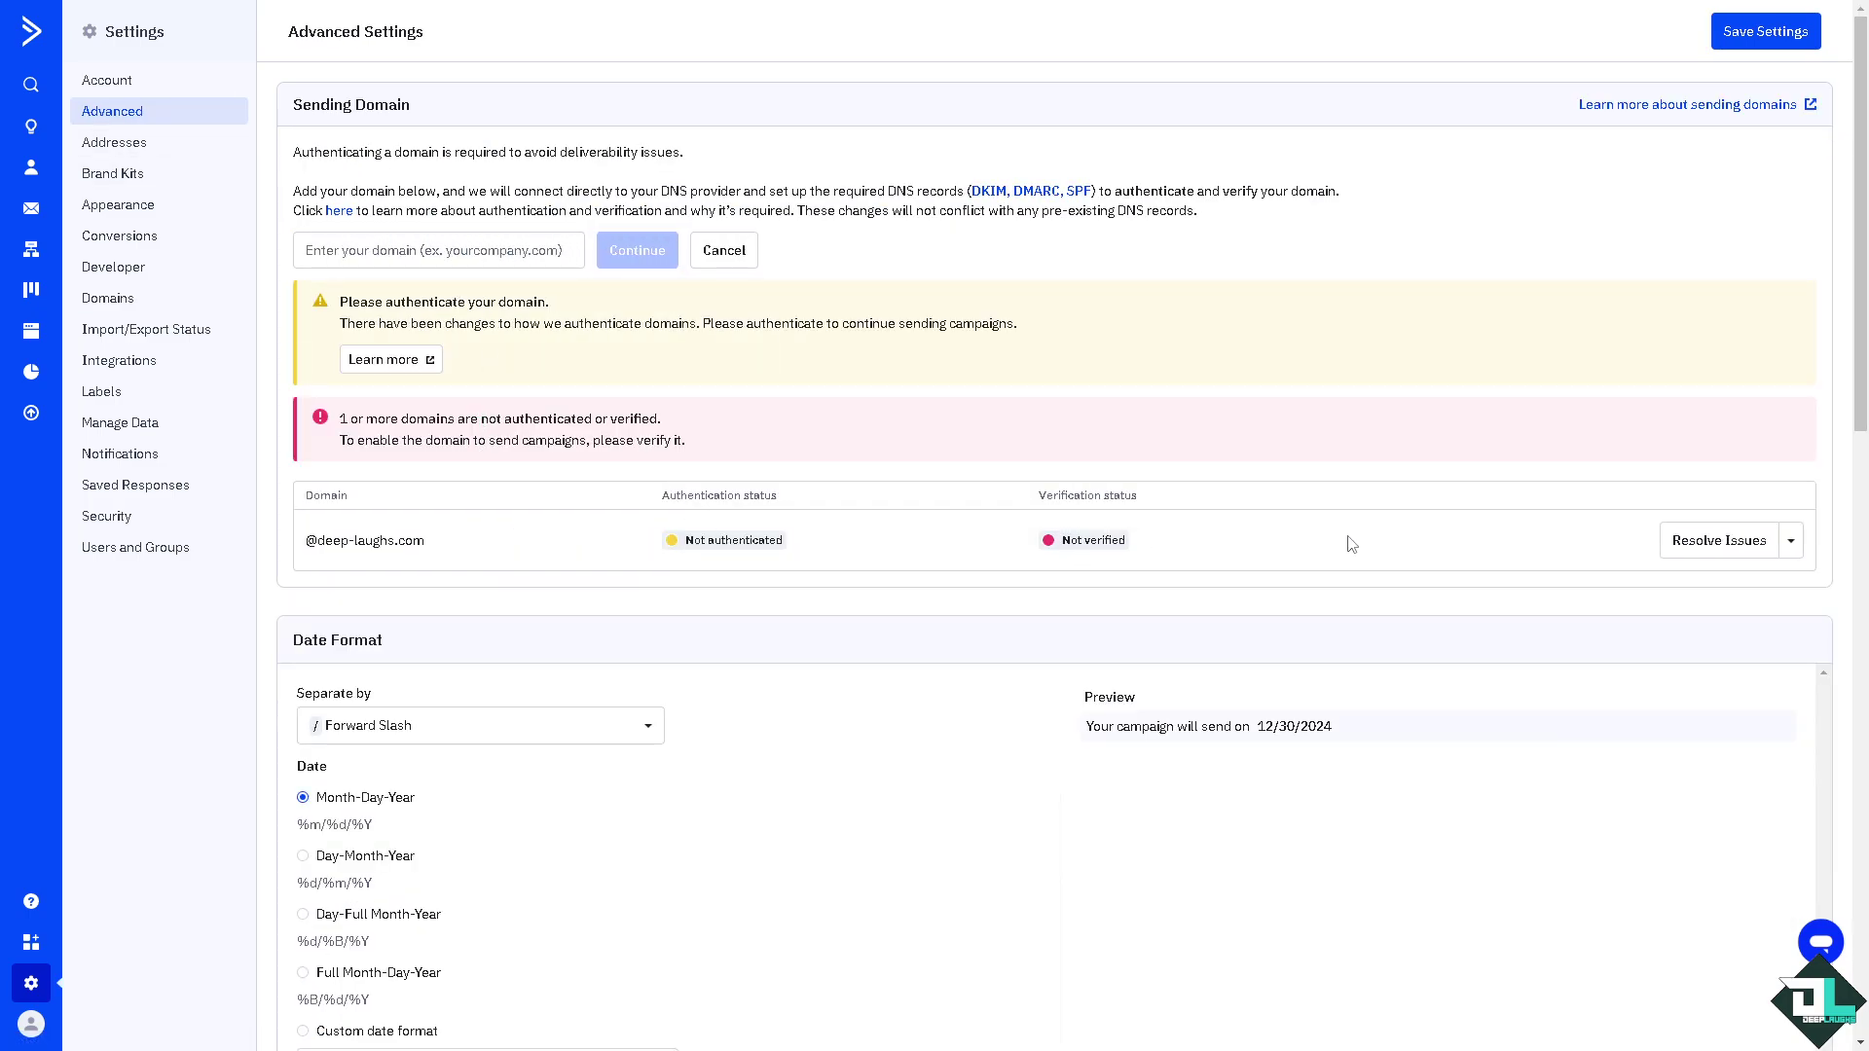
View the DNS records of the deep-laughs.com sending domain, run a DNS check and read the attention note before closing the records
left_click(1790, 541)
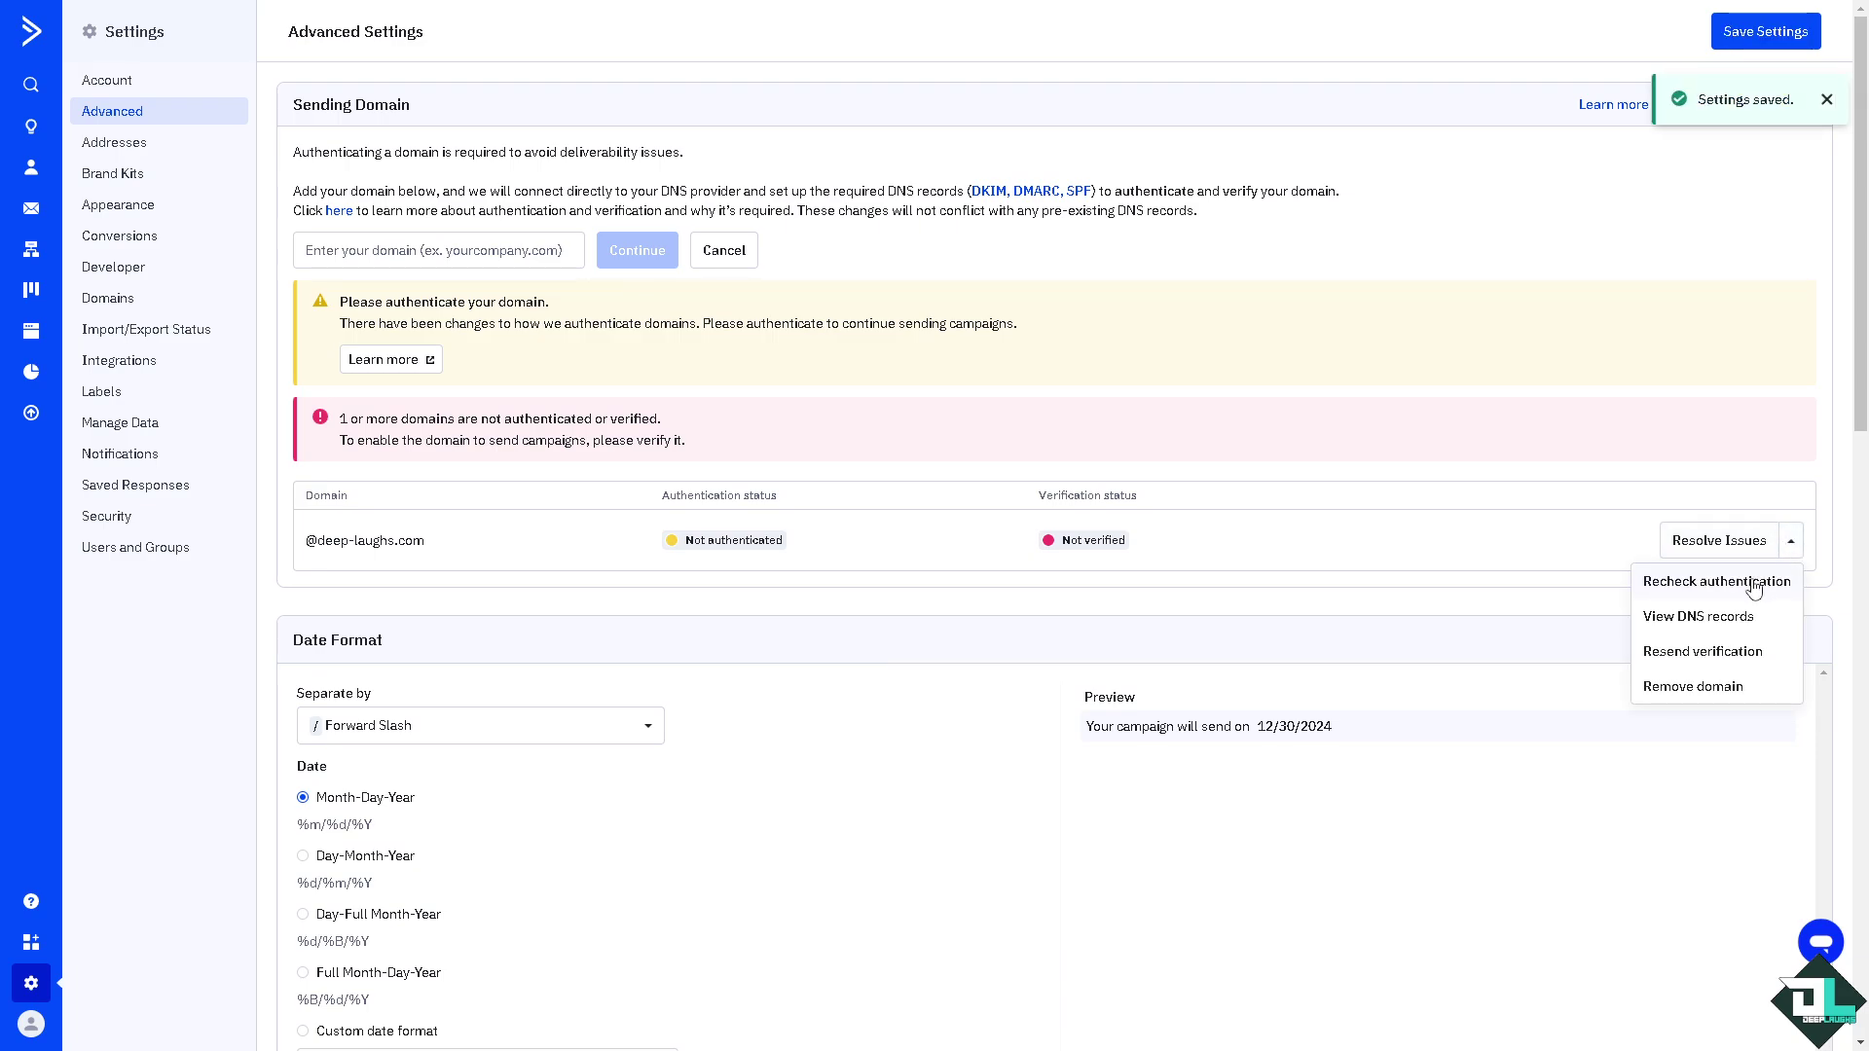
left_click(1708, 620)
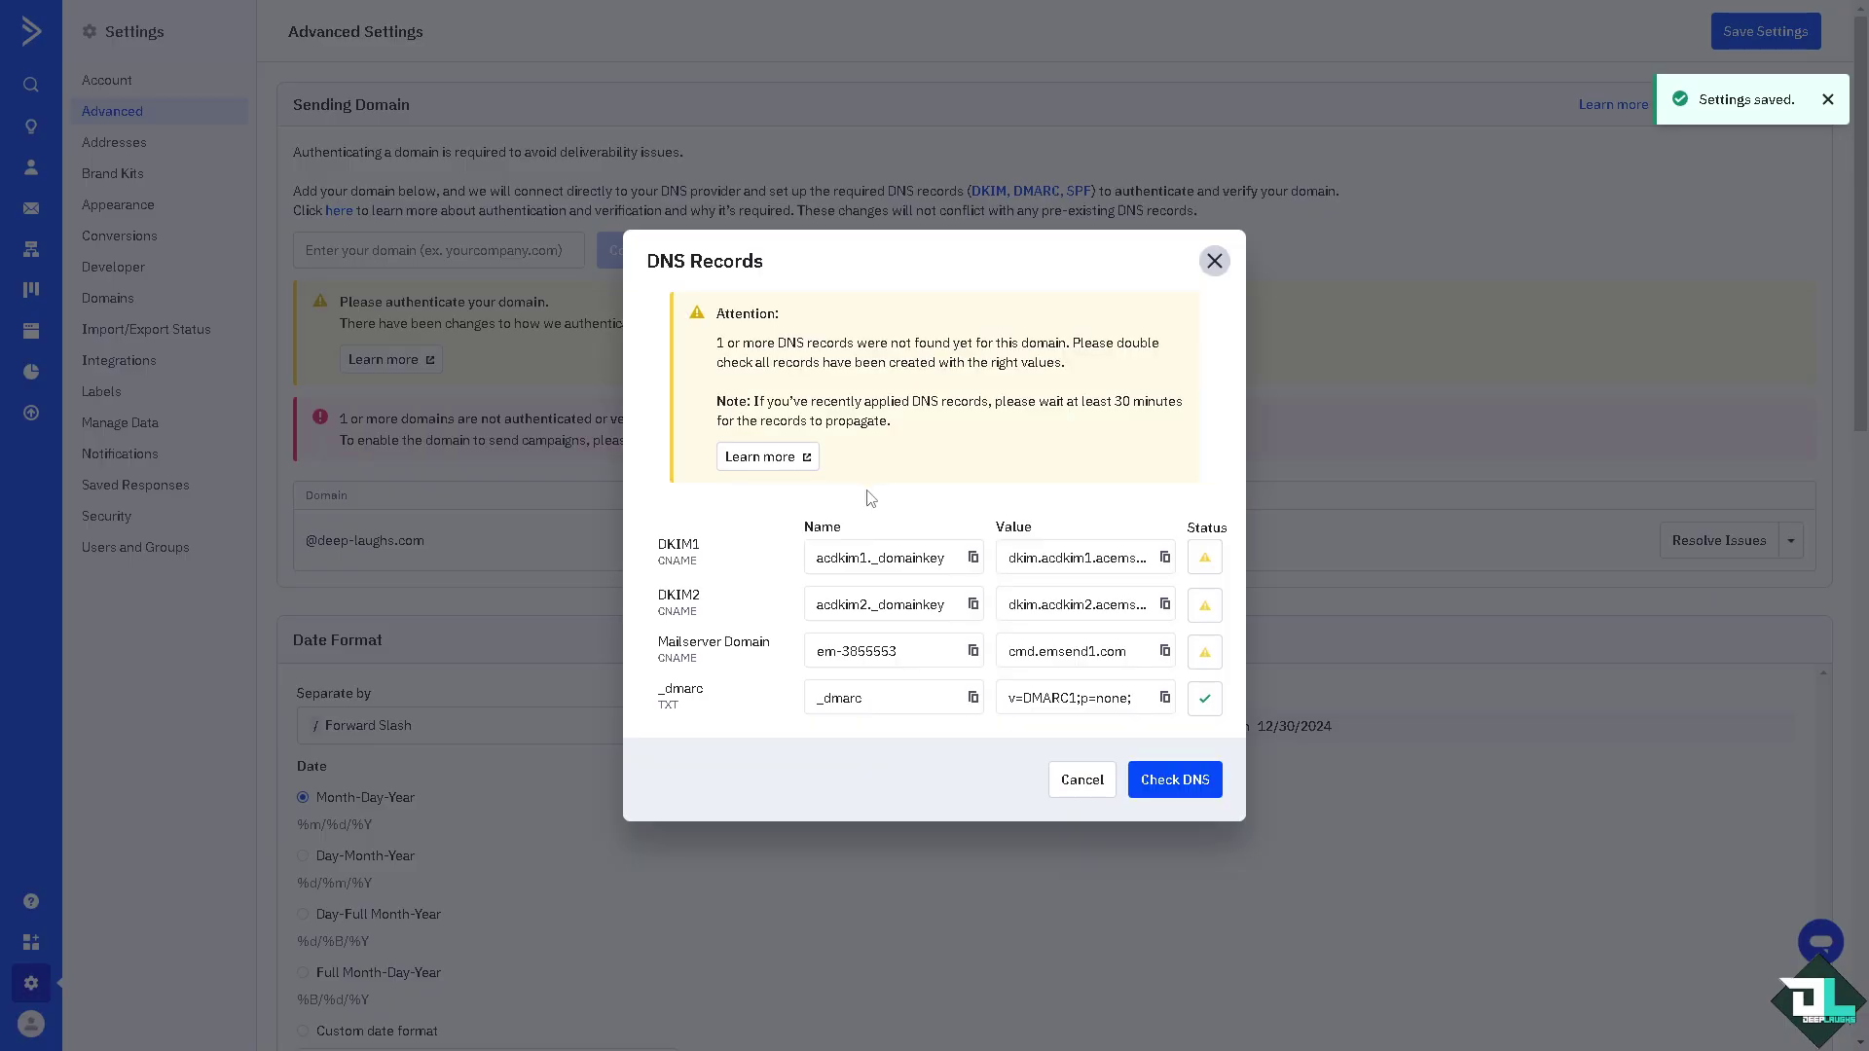
left_click(1175, 784)
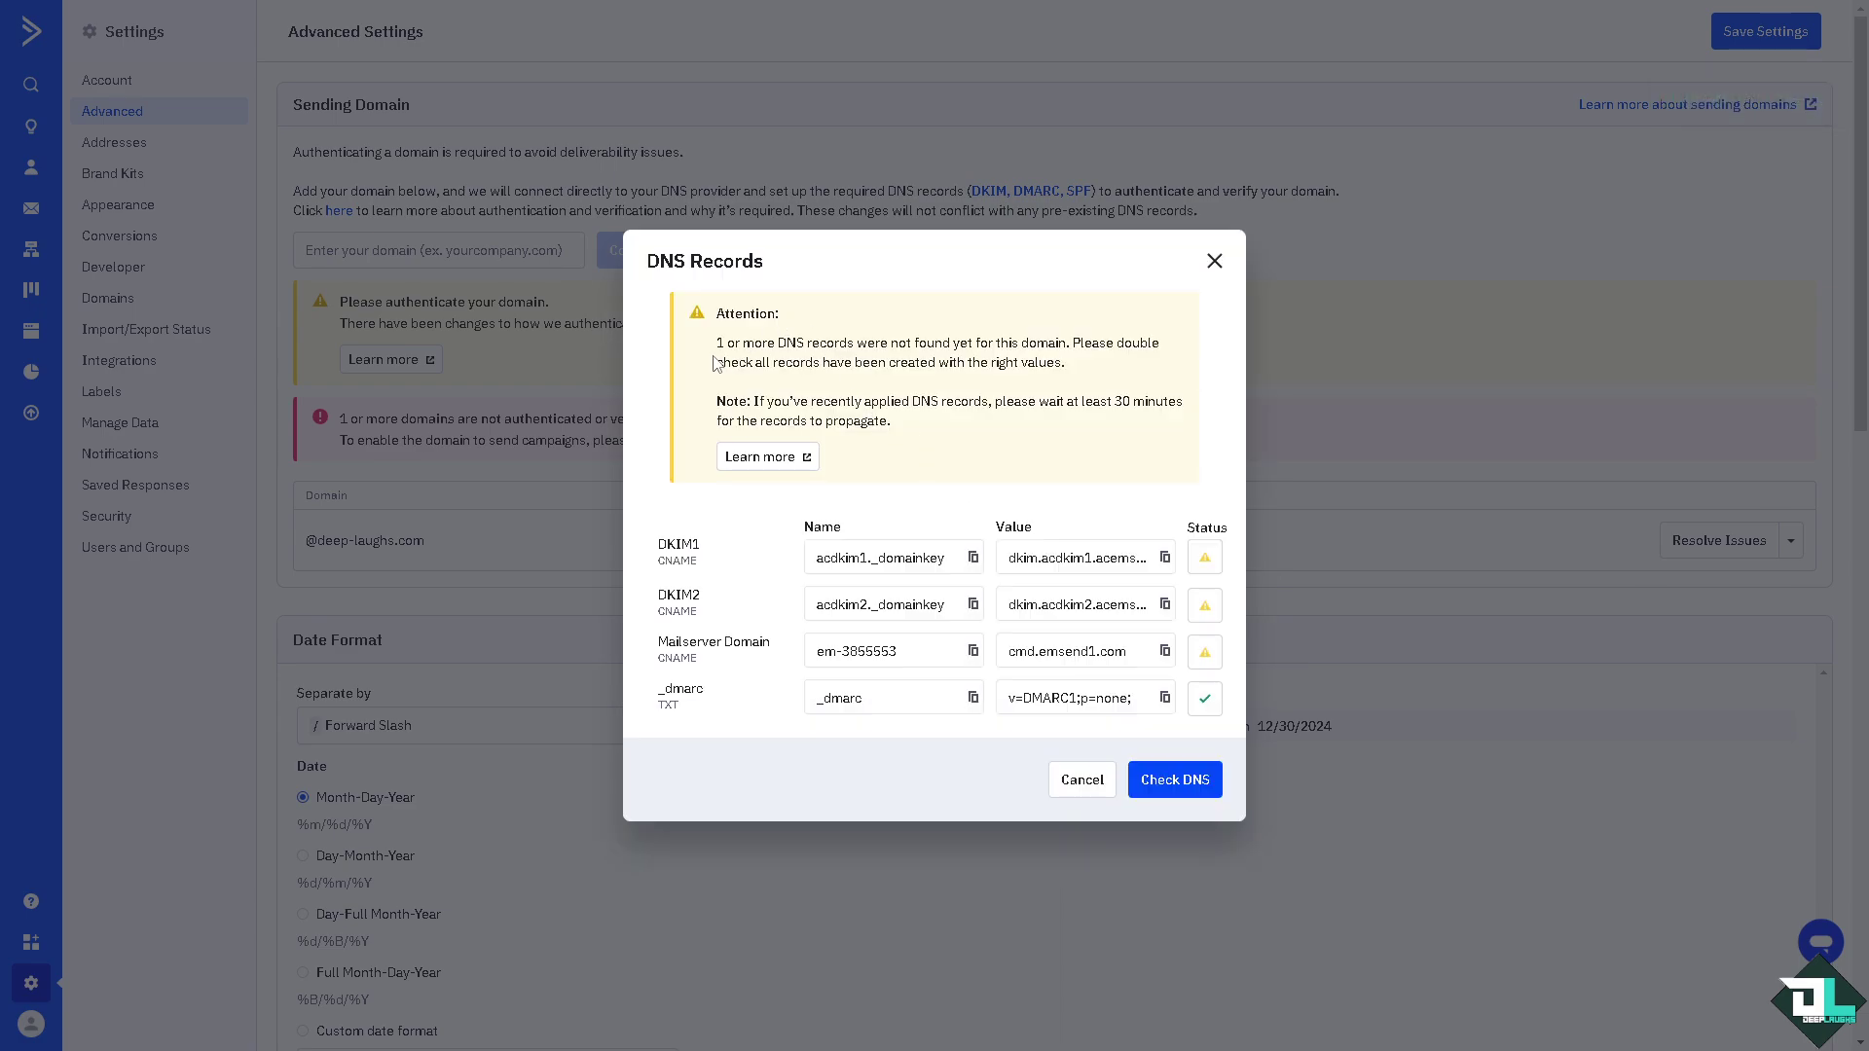
left_click_drag(703, 337, 1011, 370)
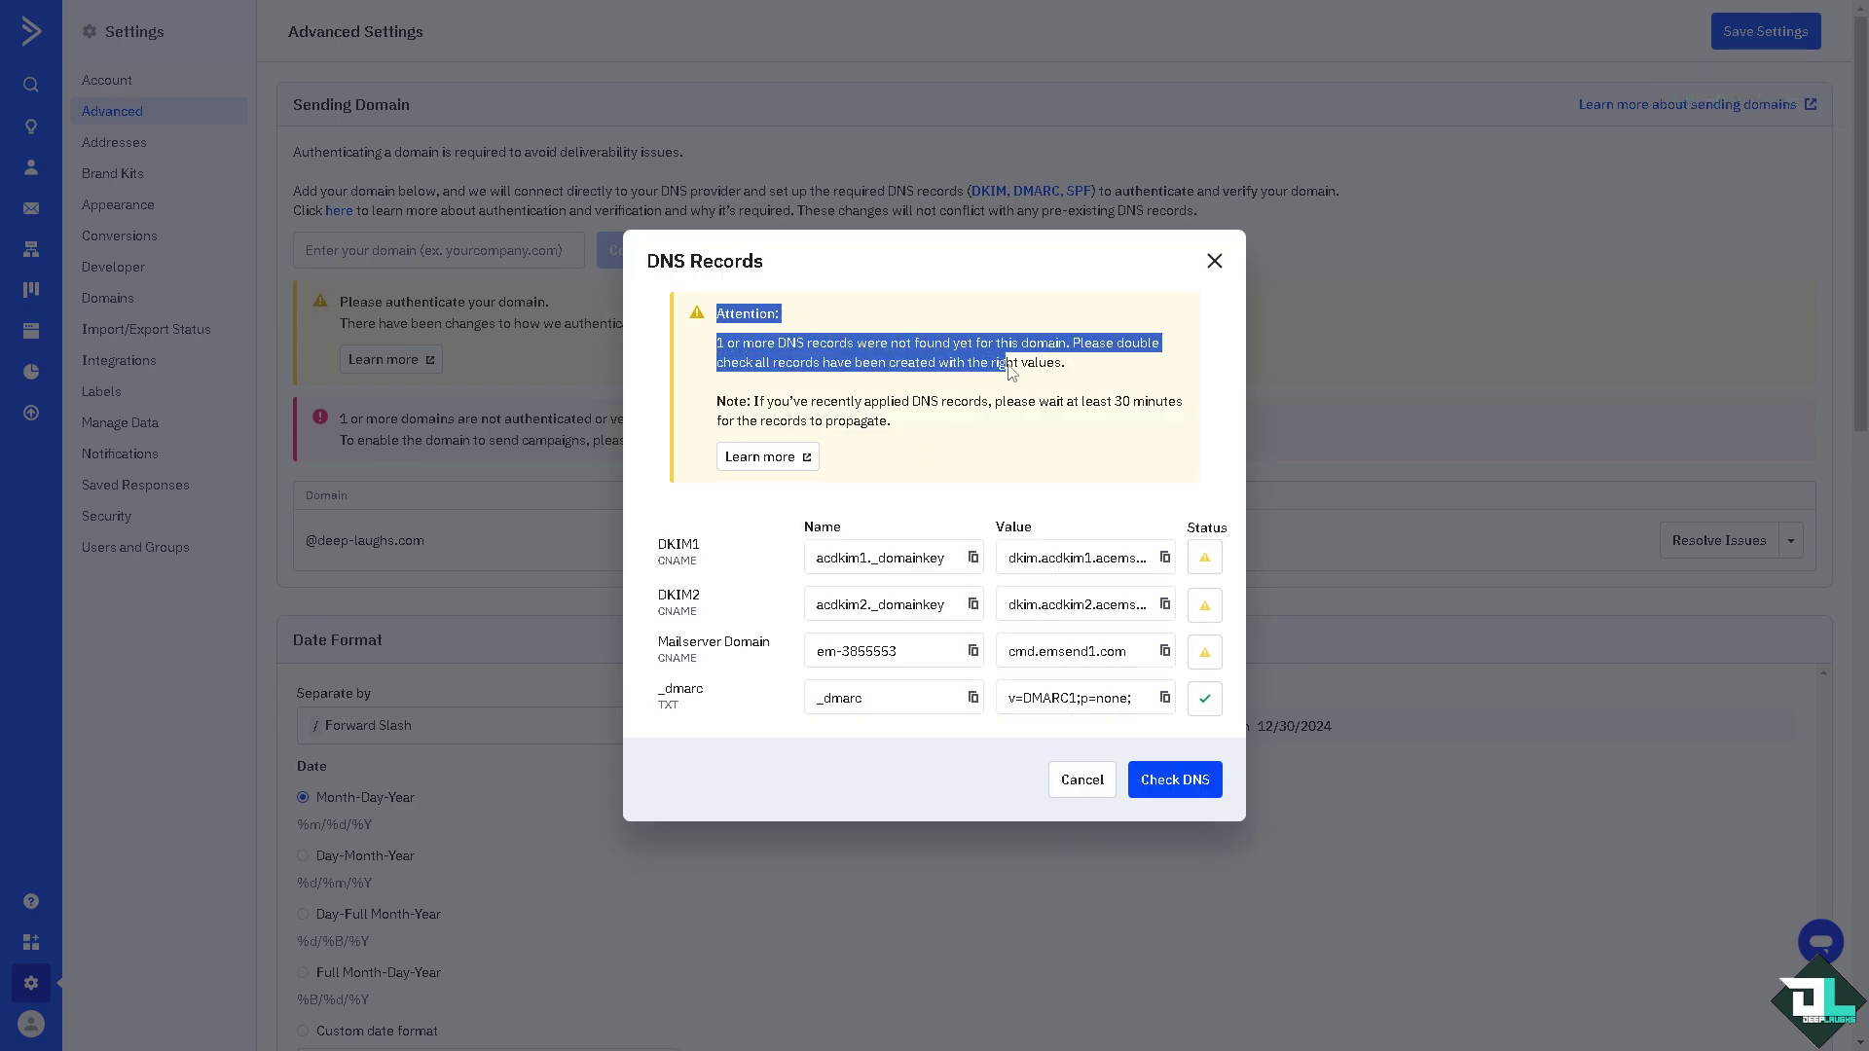
left_click(998, 441)
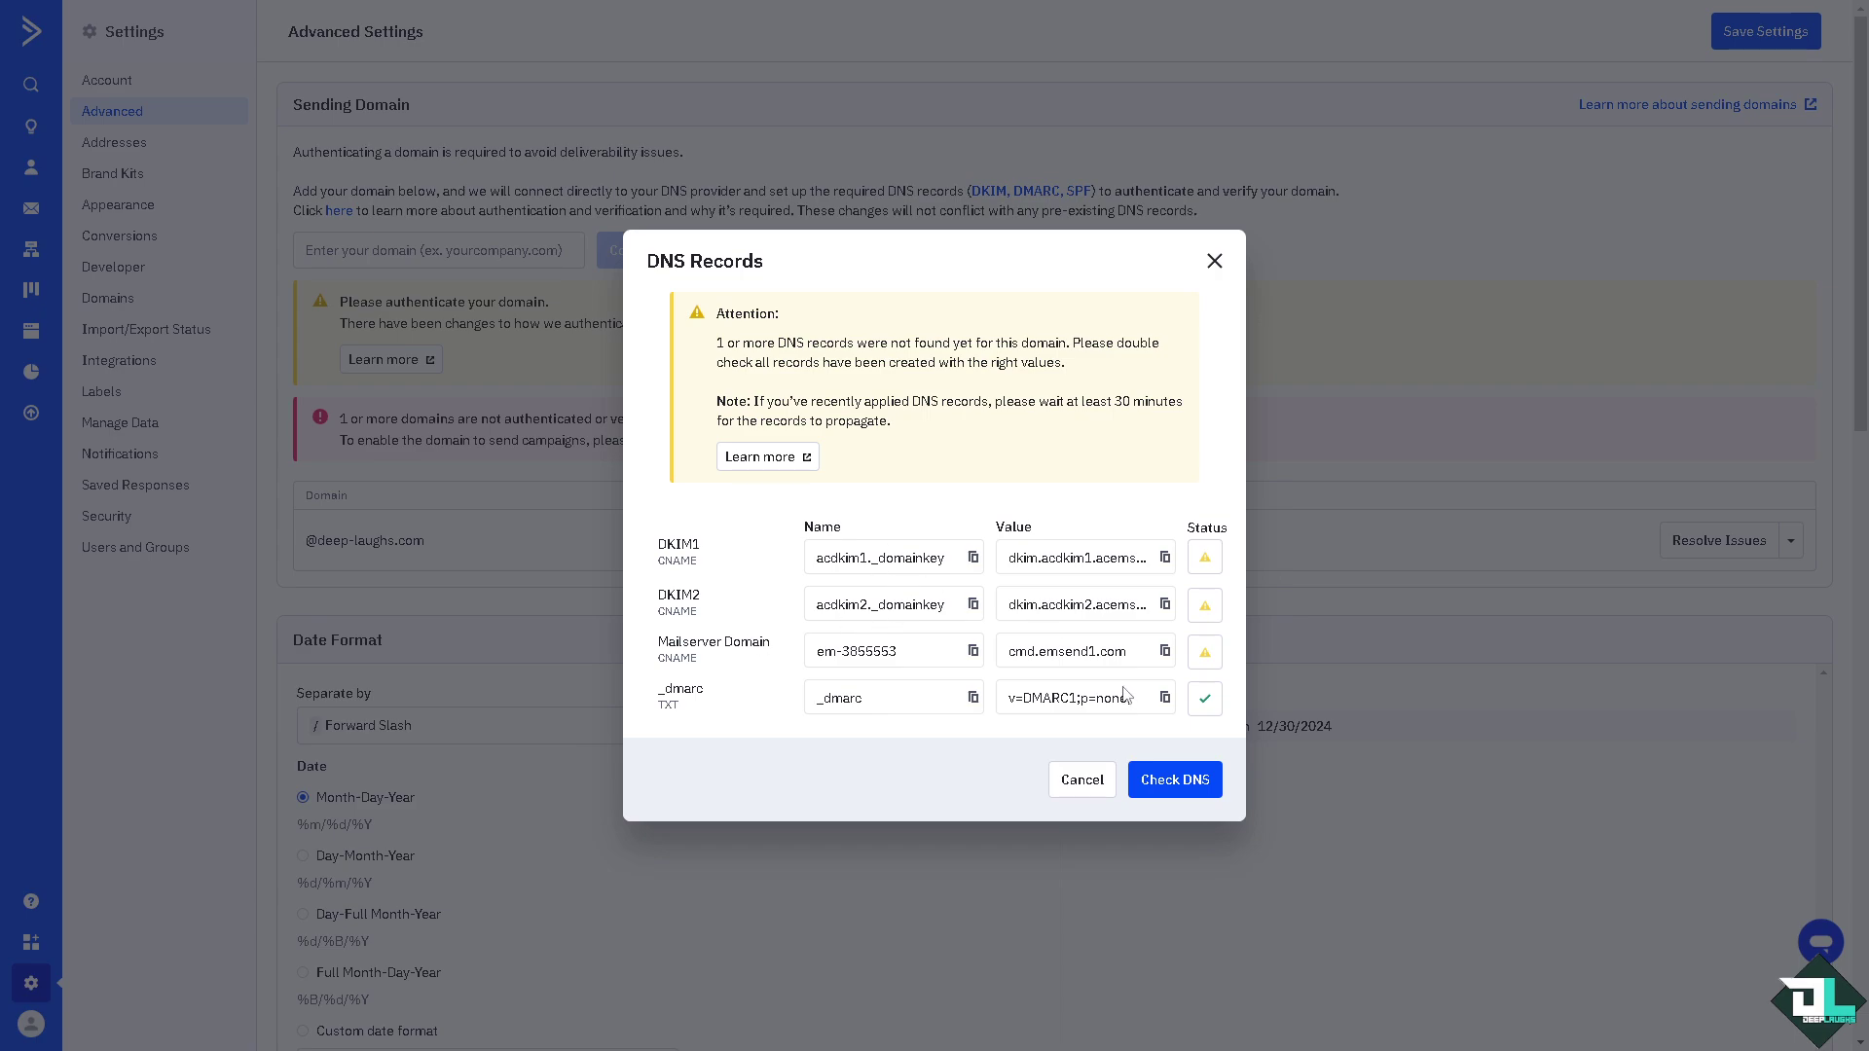
left_click(1213, 261)
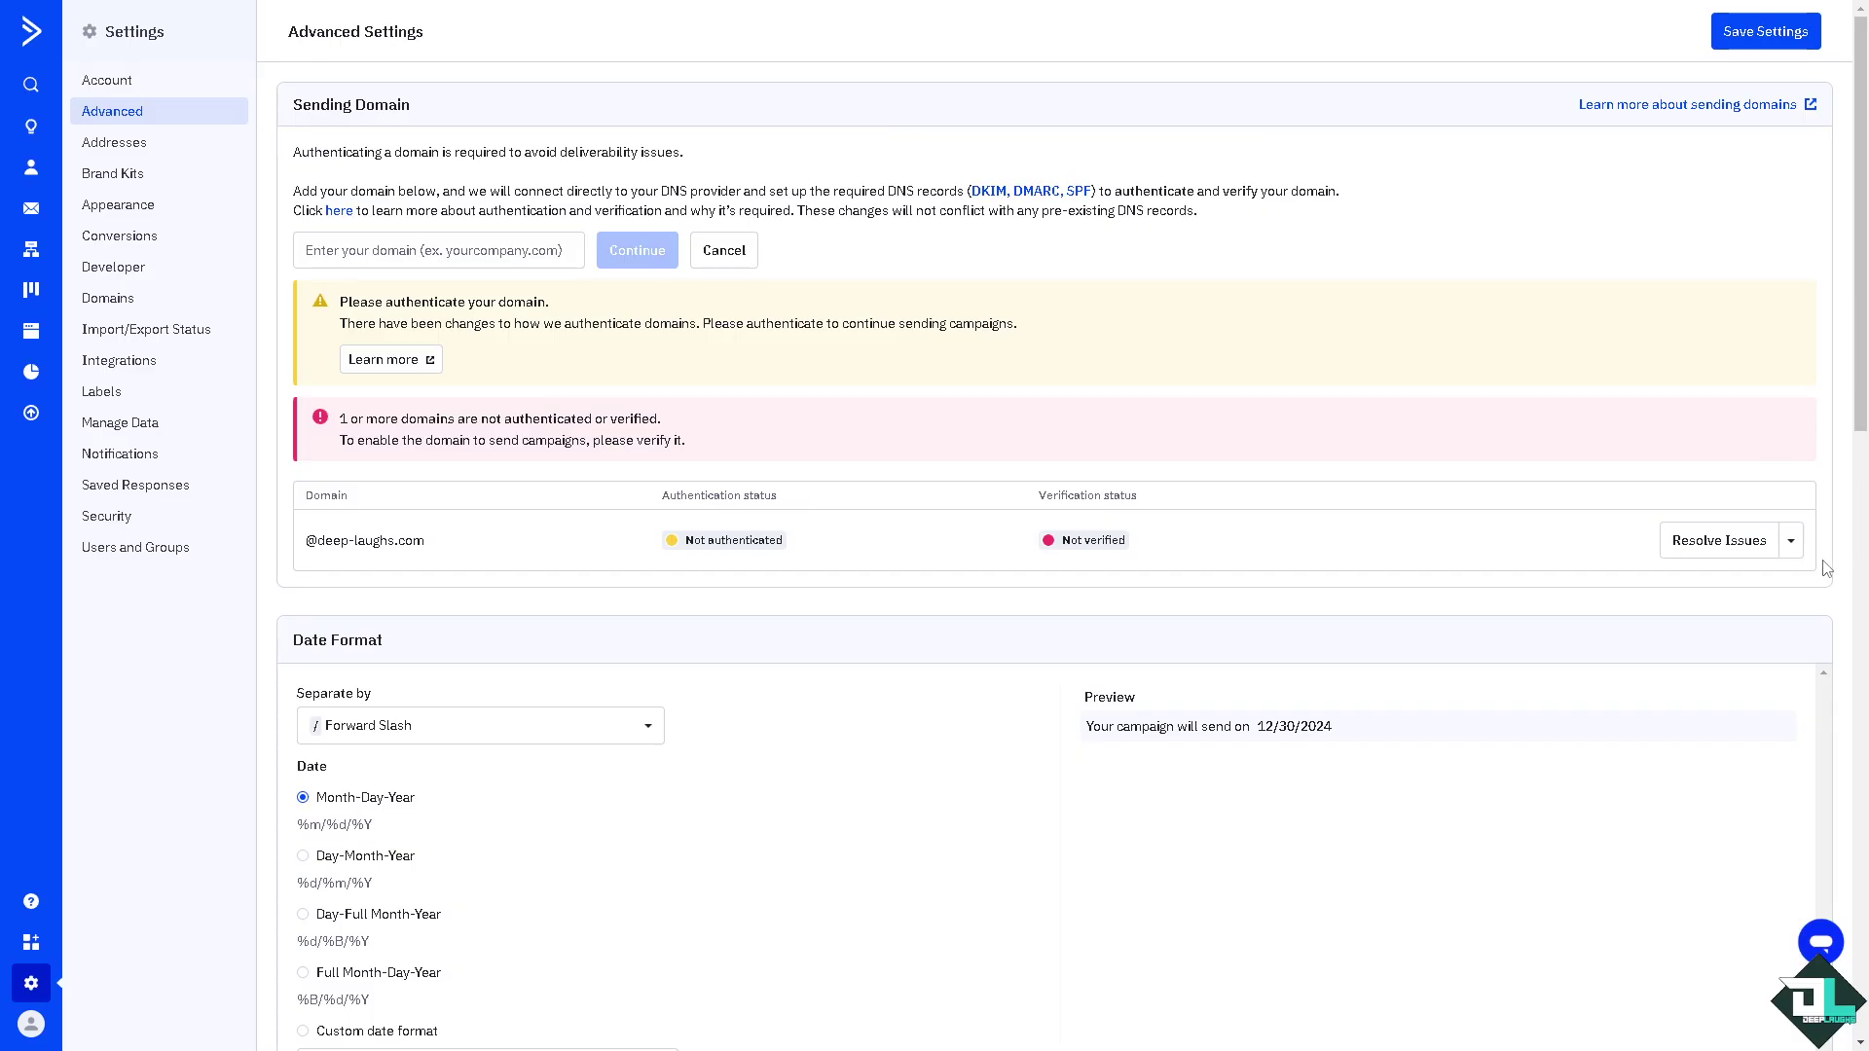
Start resolving the issues of deep-laughs.com and go through the ActiveCampaign connection setup until its completion page
left_click(1733, 551)
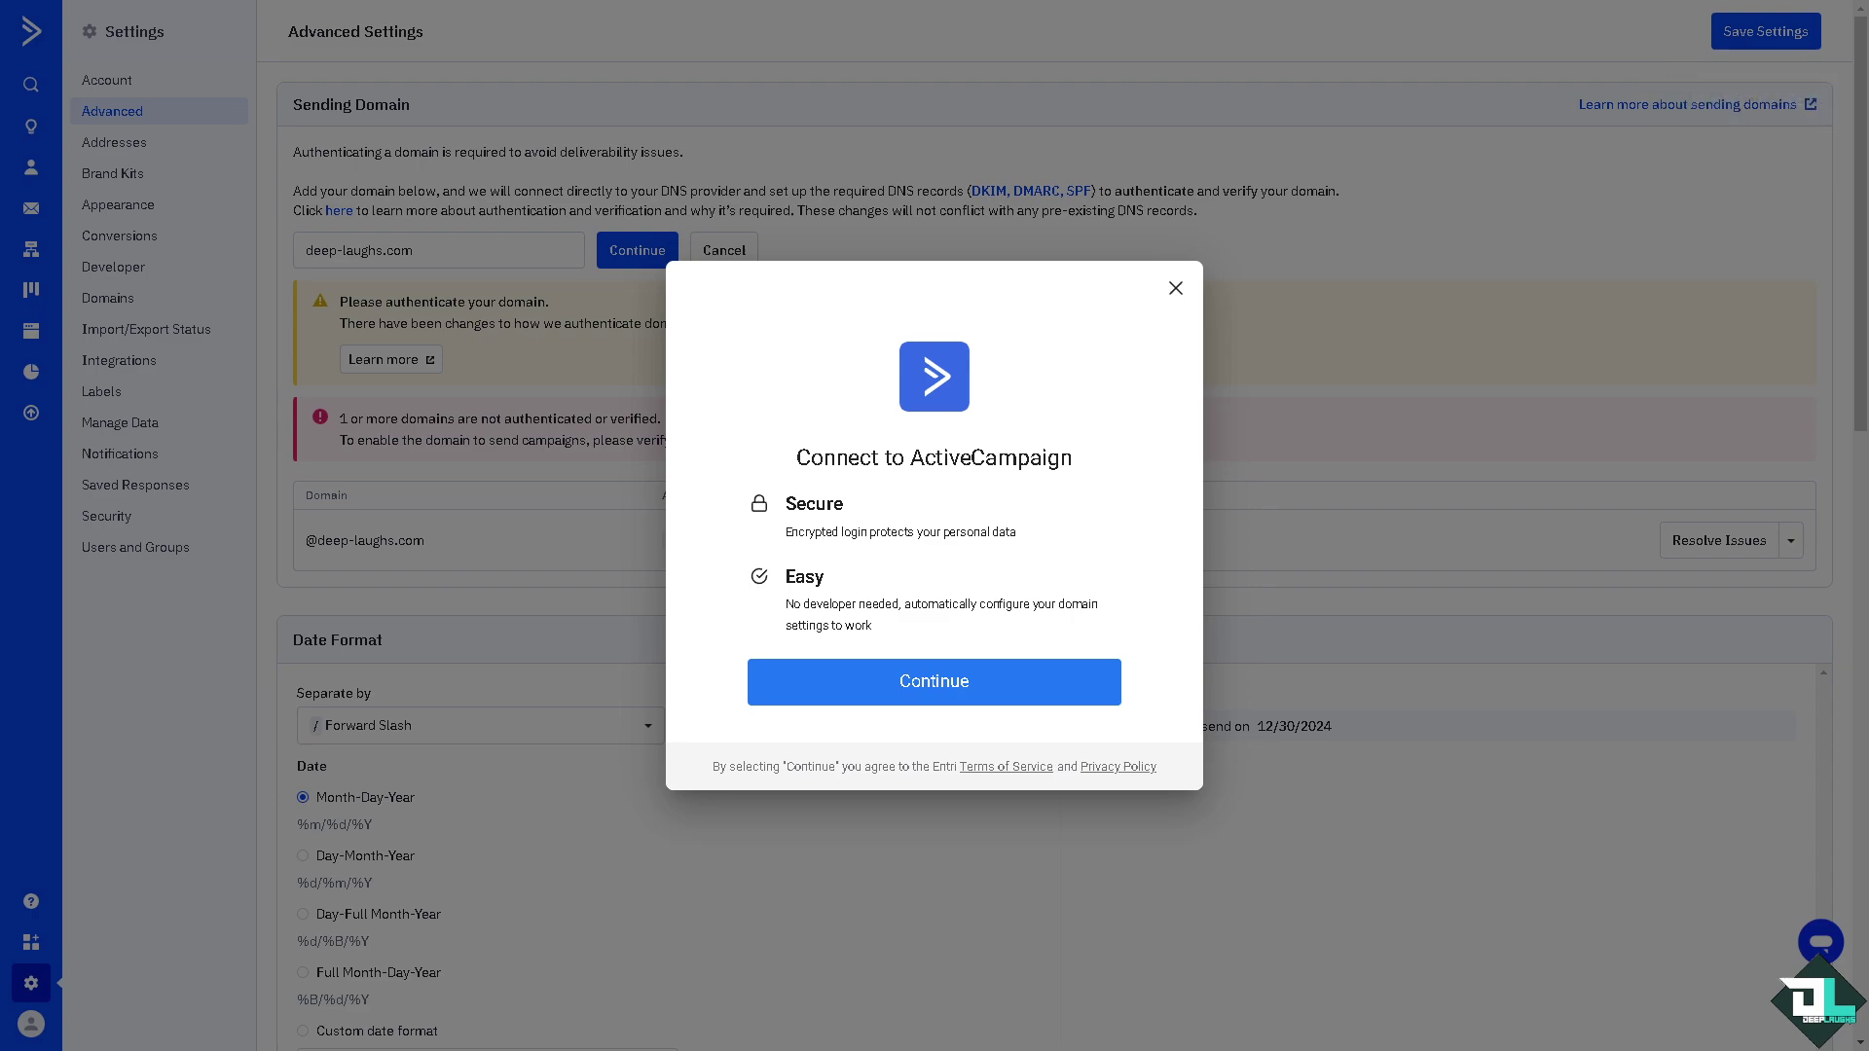
left_click(1013, 701)
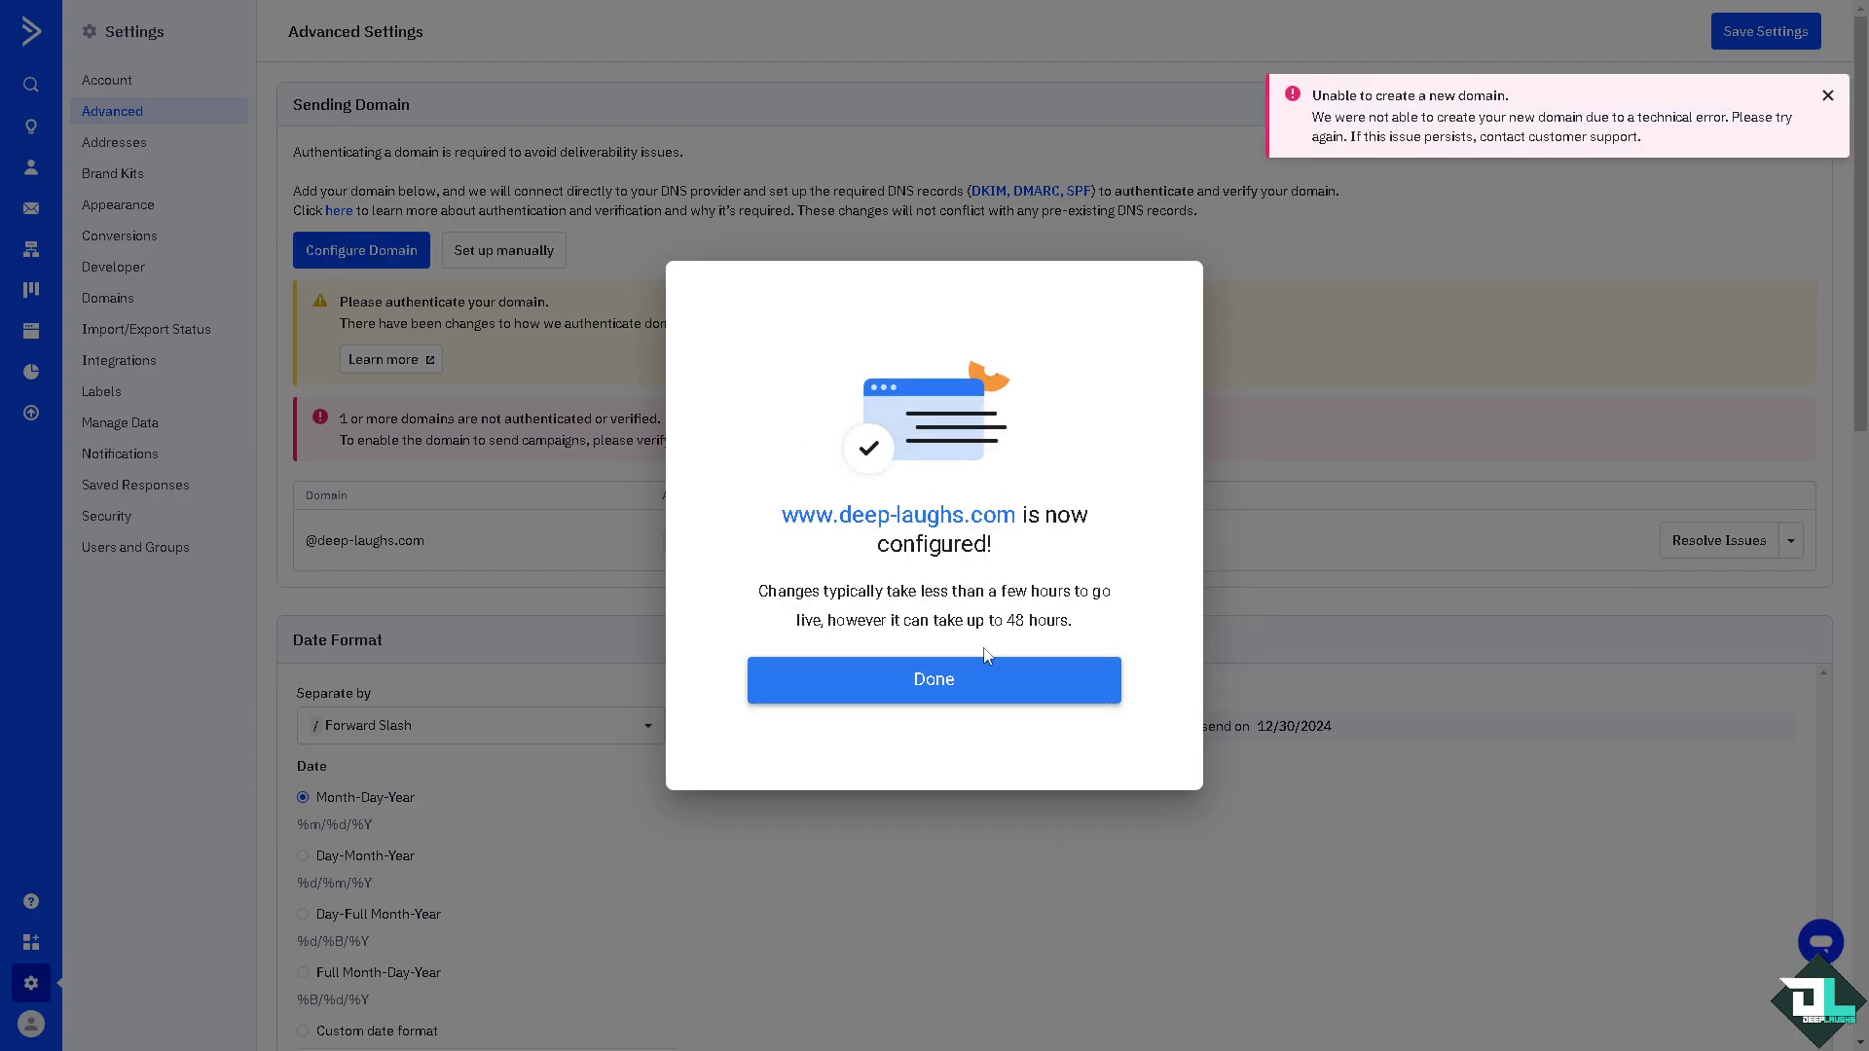
left_click_drag(756, 591, 1076, 590)
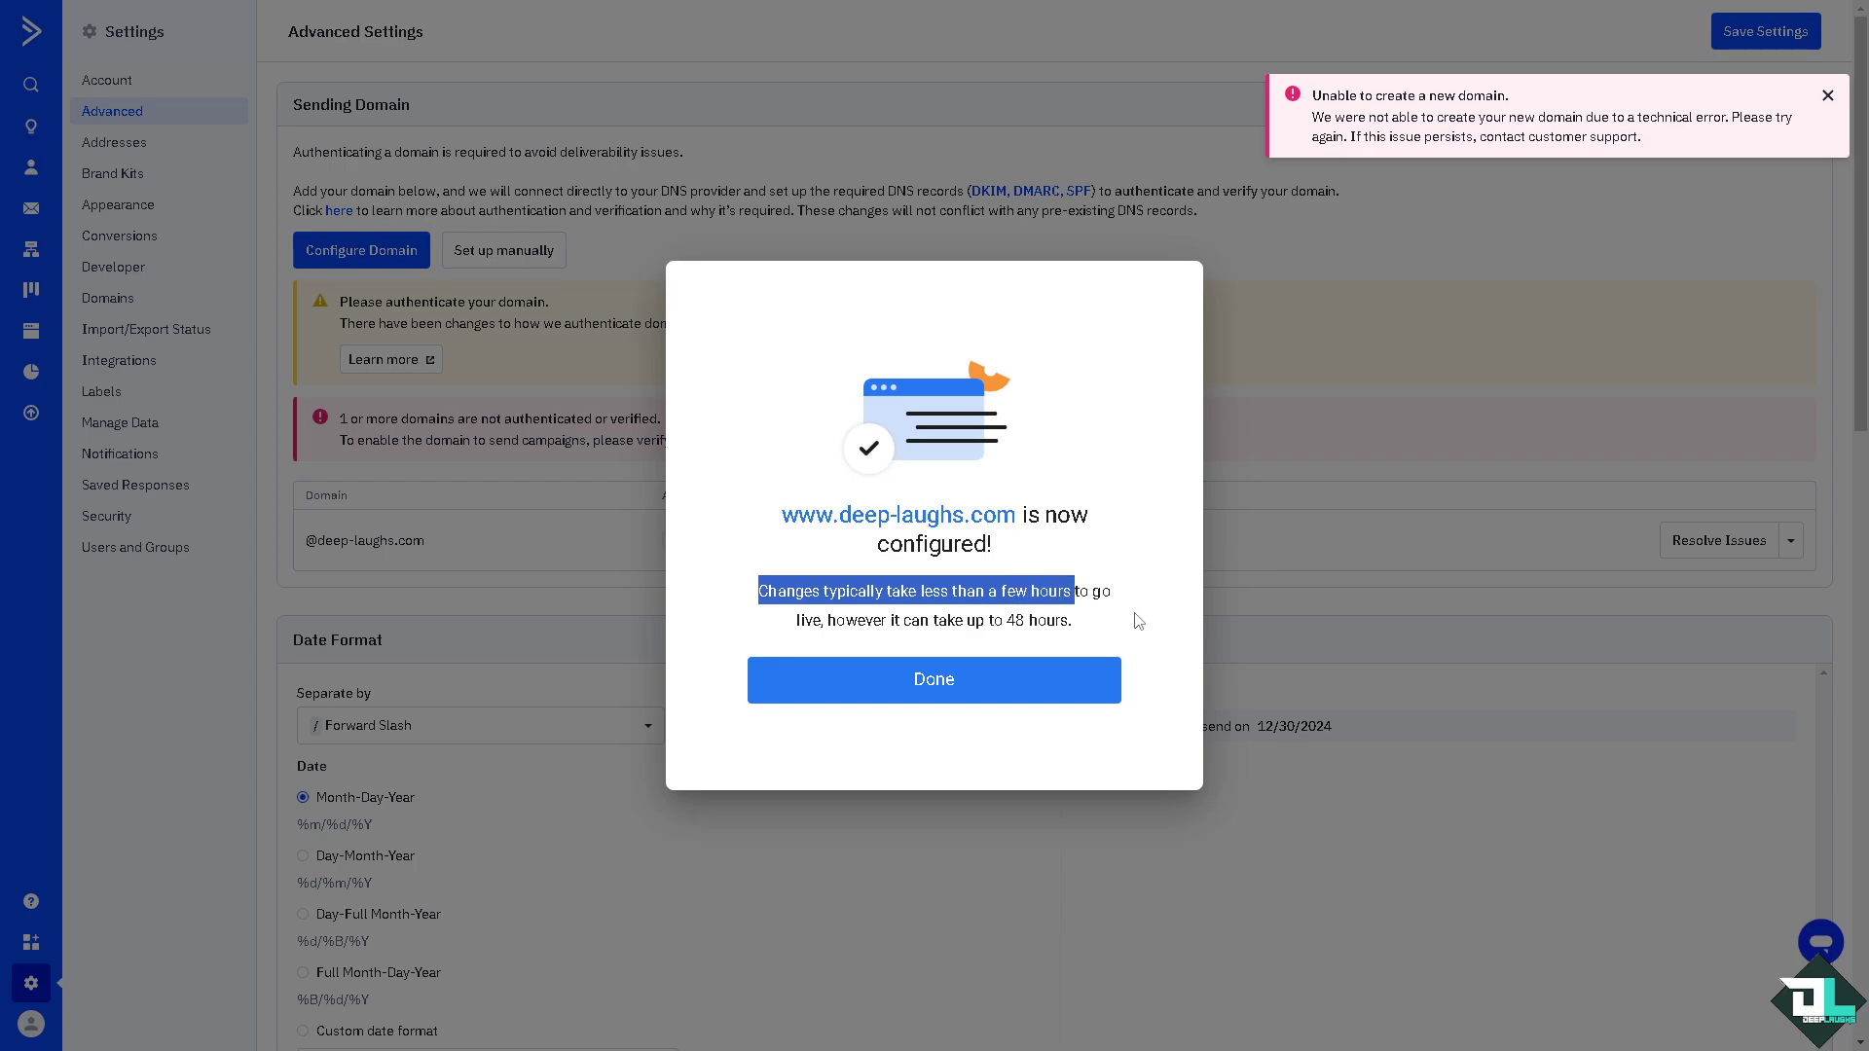